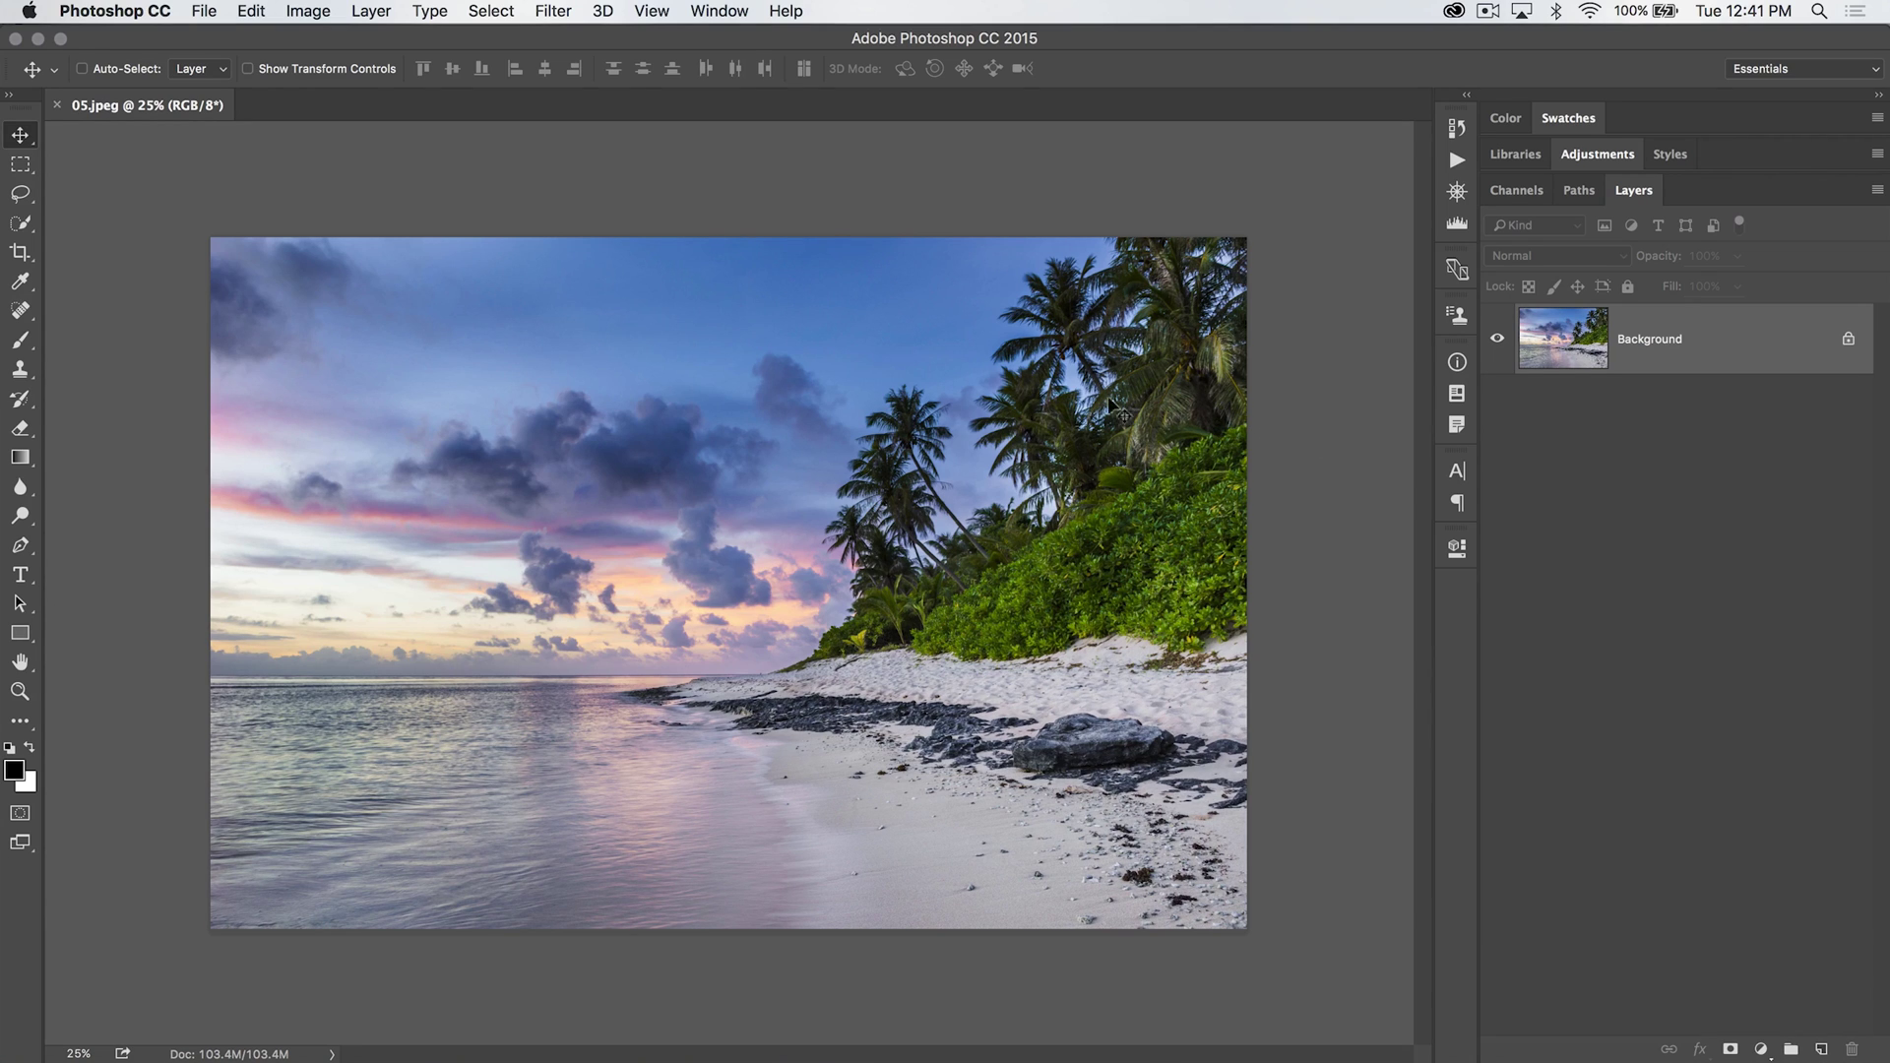
Select the Gradient tool in the toolbox.
{"action": "left_click", "coordinate": [21, 458]}
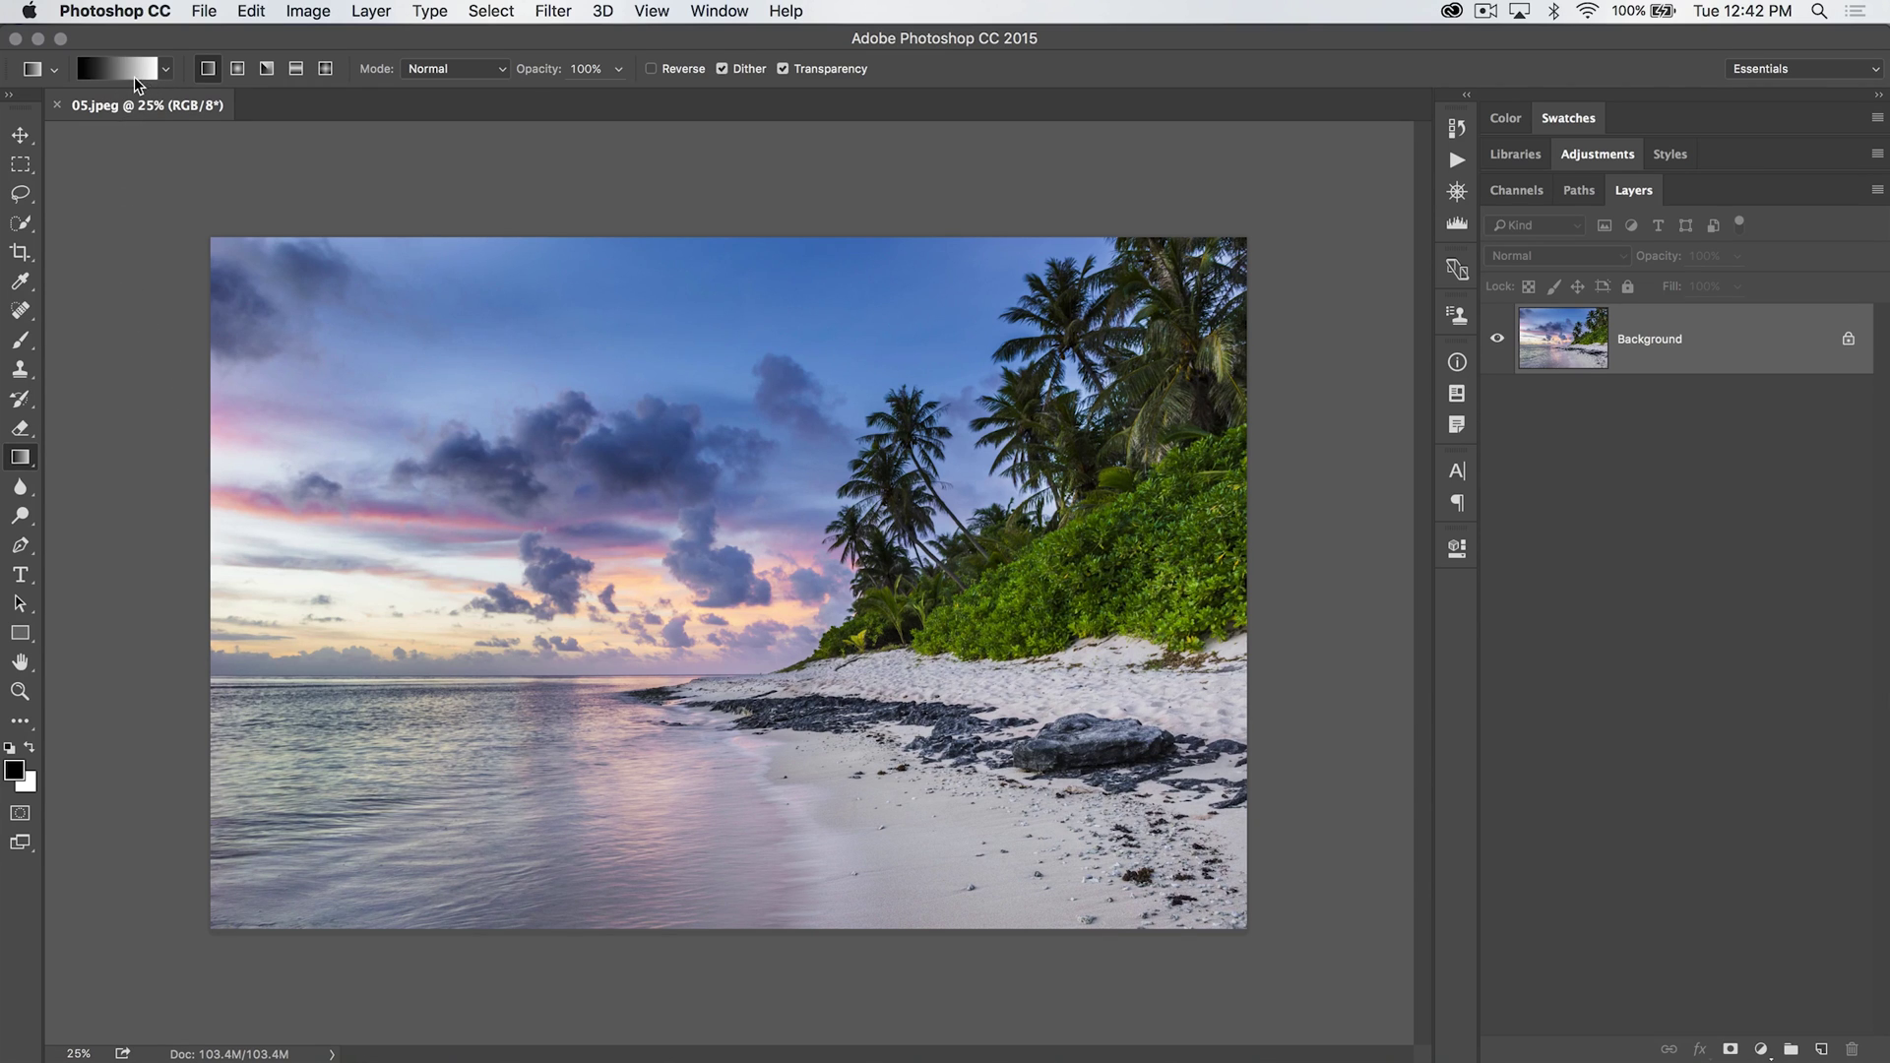
Append the Color Harmonies 1 gradient set to the presets and enlarge the preset picker.
{"action": "left_click", "coordinate": [112, 65]}
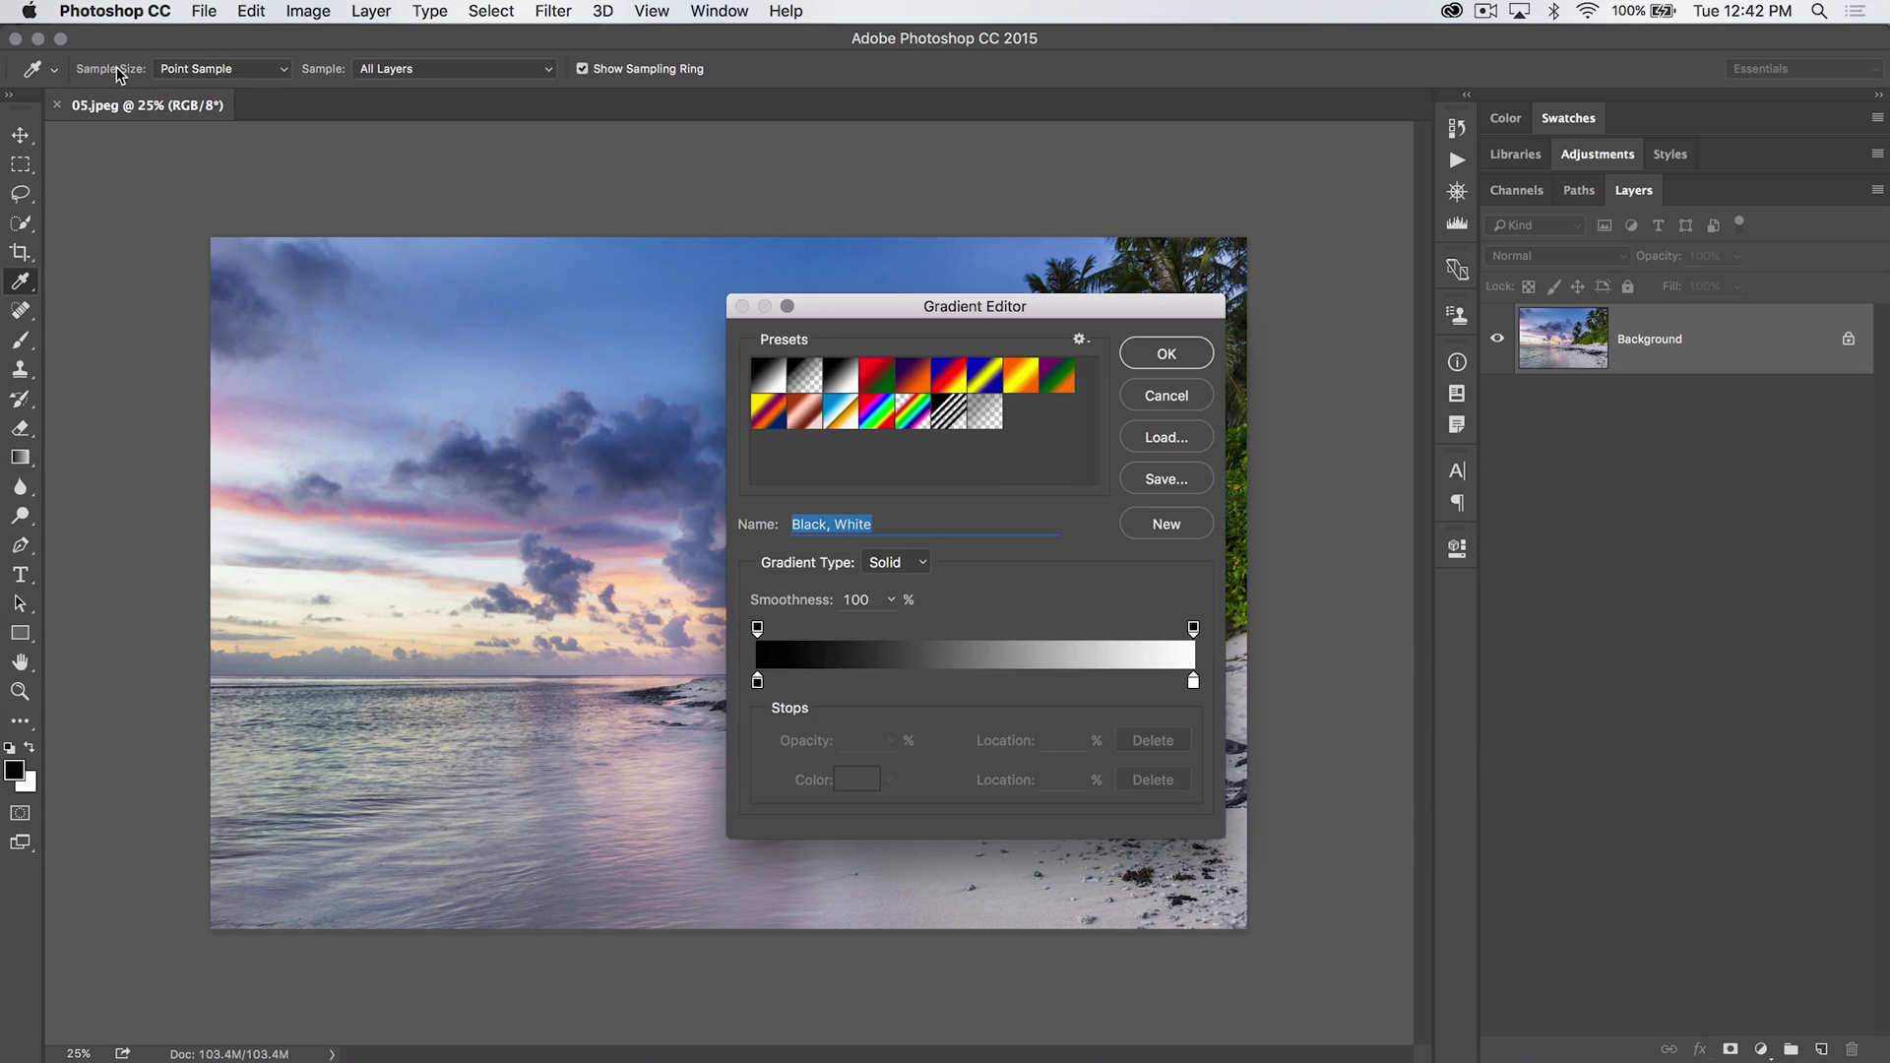
{"action": "left_click_drag", "start_coordinate": [852, 307], "coordinate": [586, 261]}
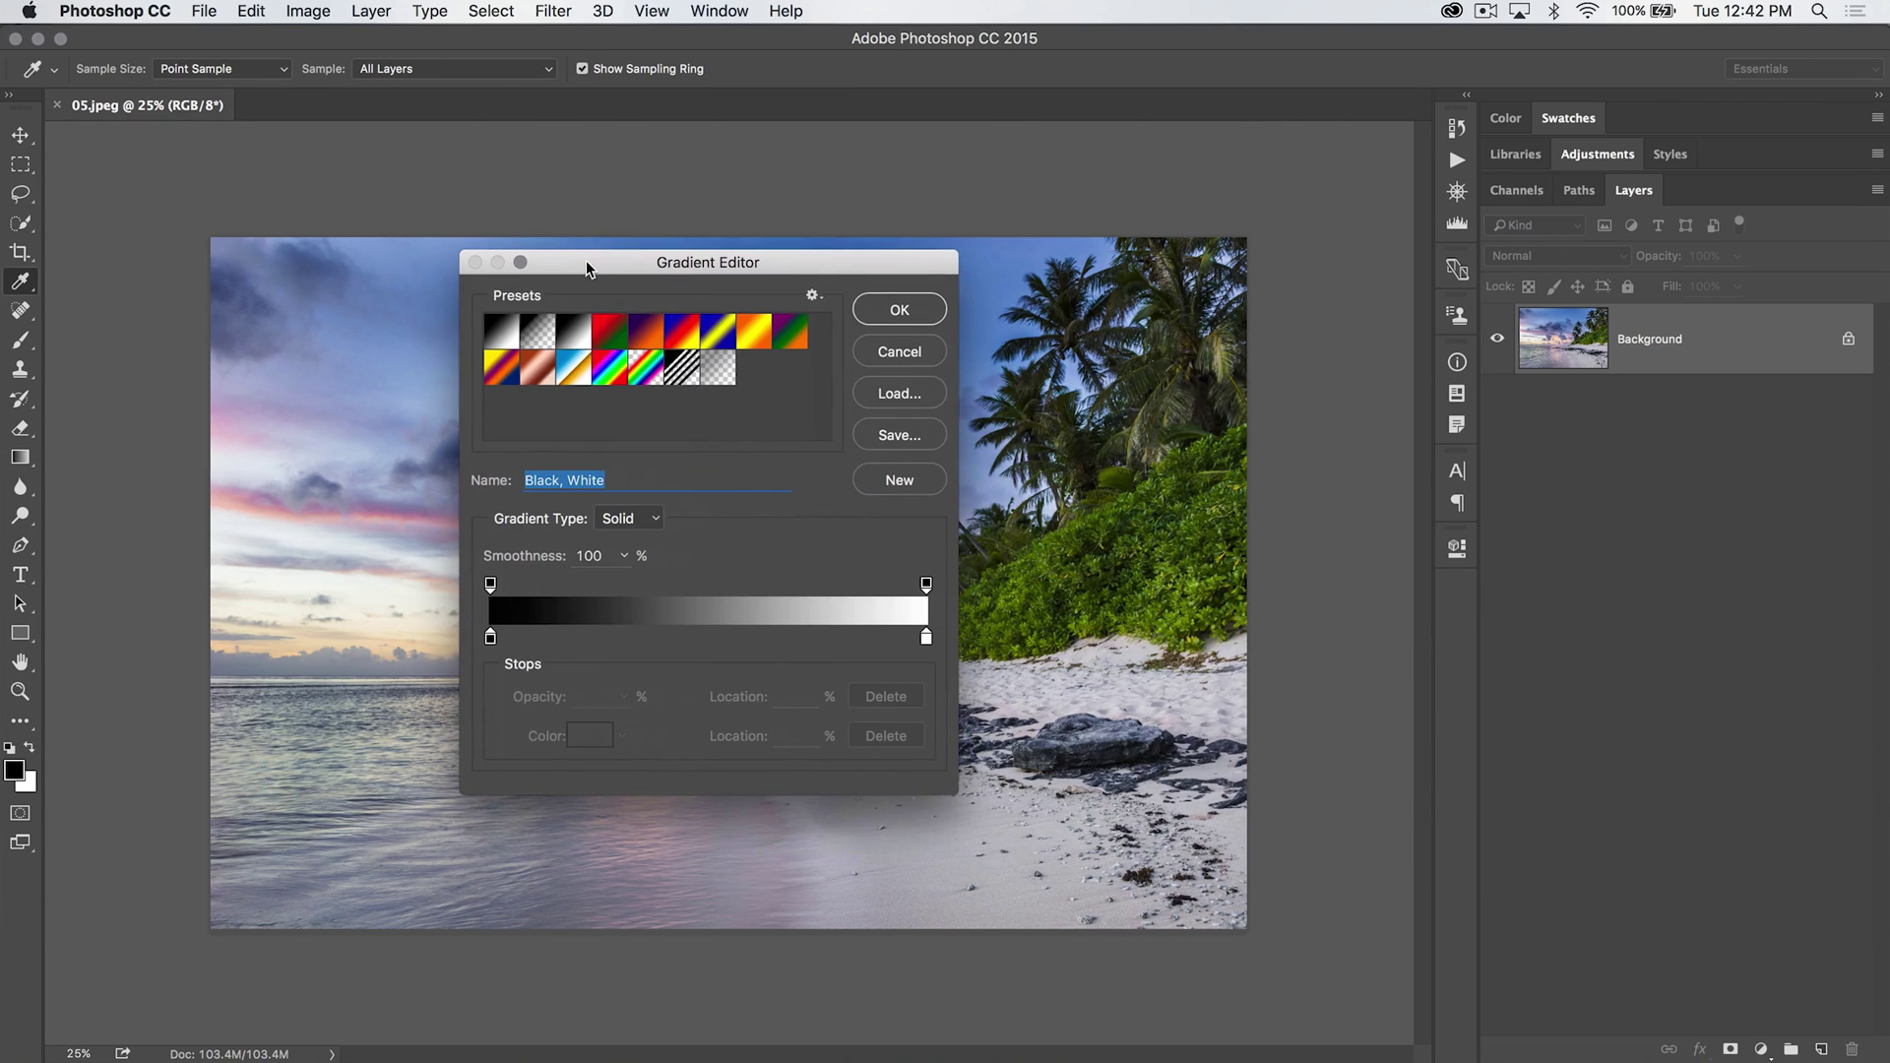
{"action": "left_click", "coordinate": [921, 315]}
{"action": "left_click", "coordinate": [167, 71]}
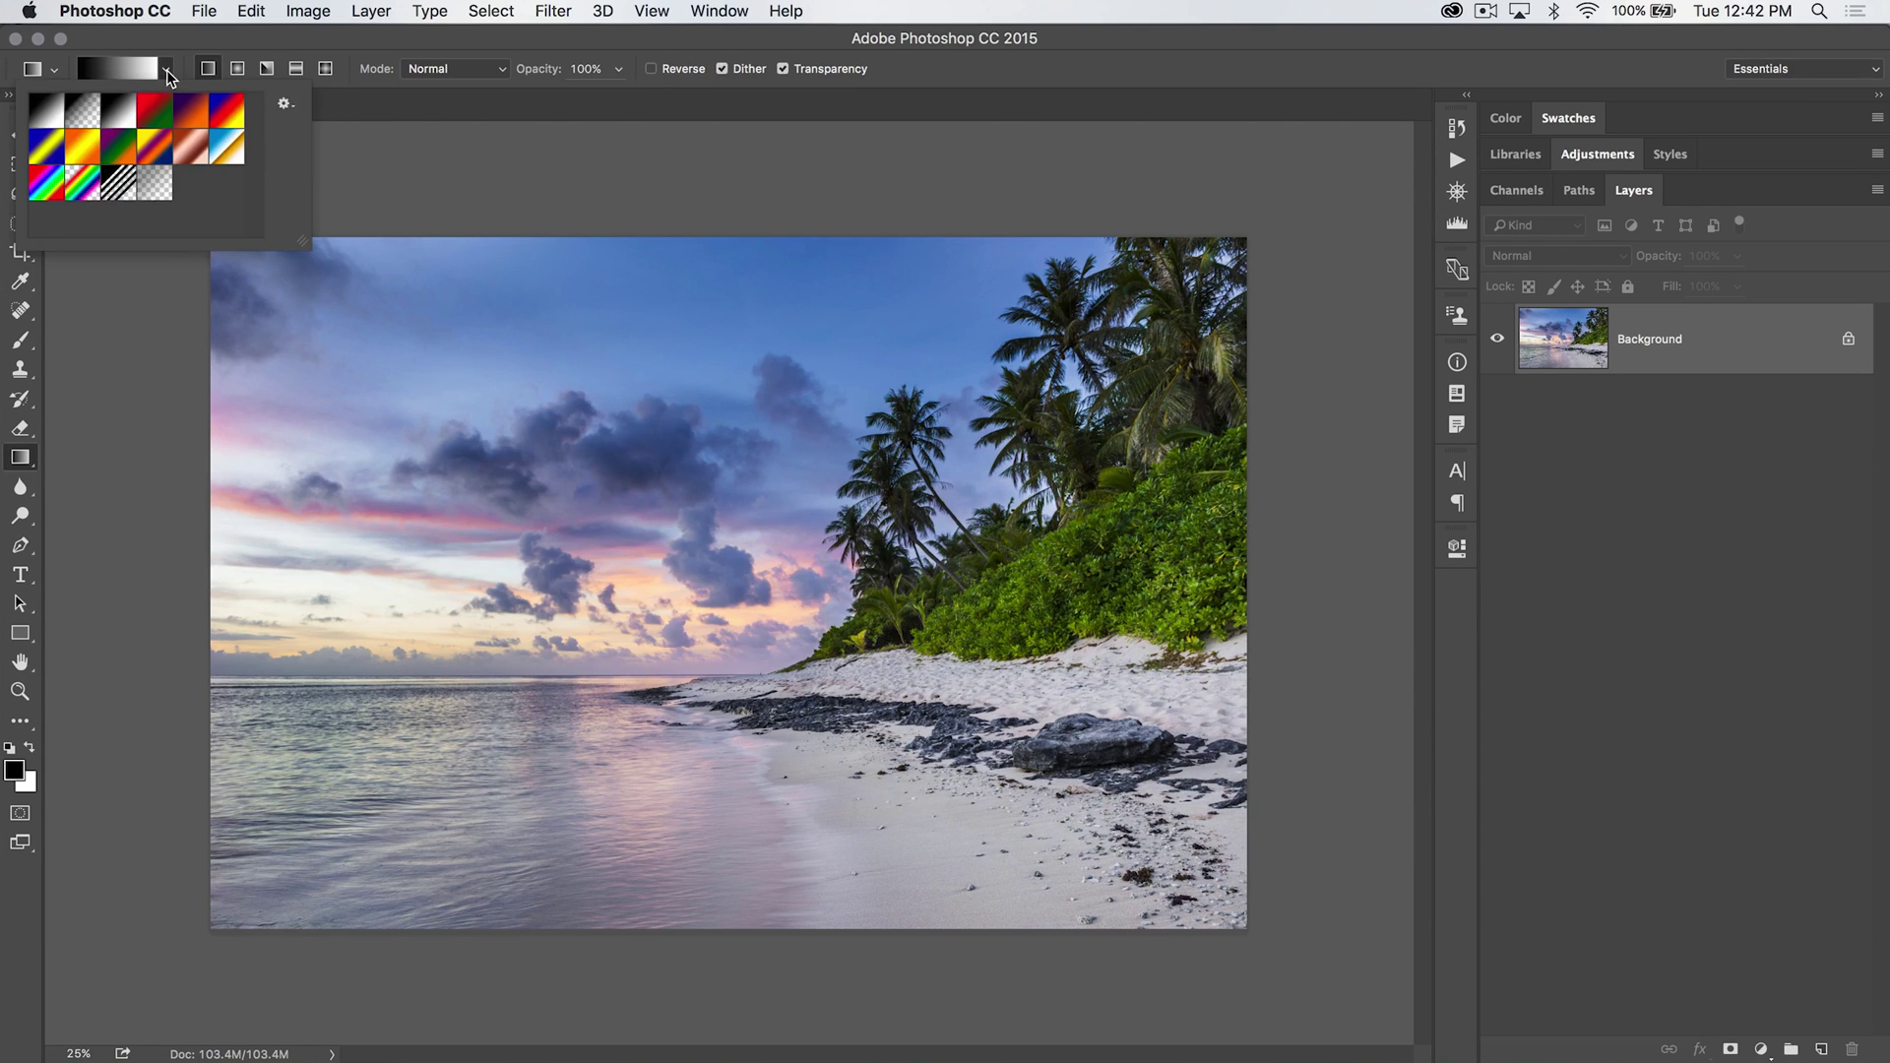
{"action": "left_click", "coordinate": [286, 104]}
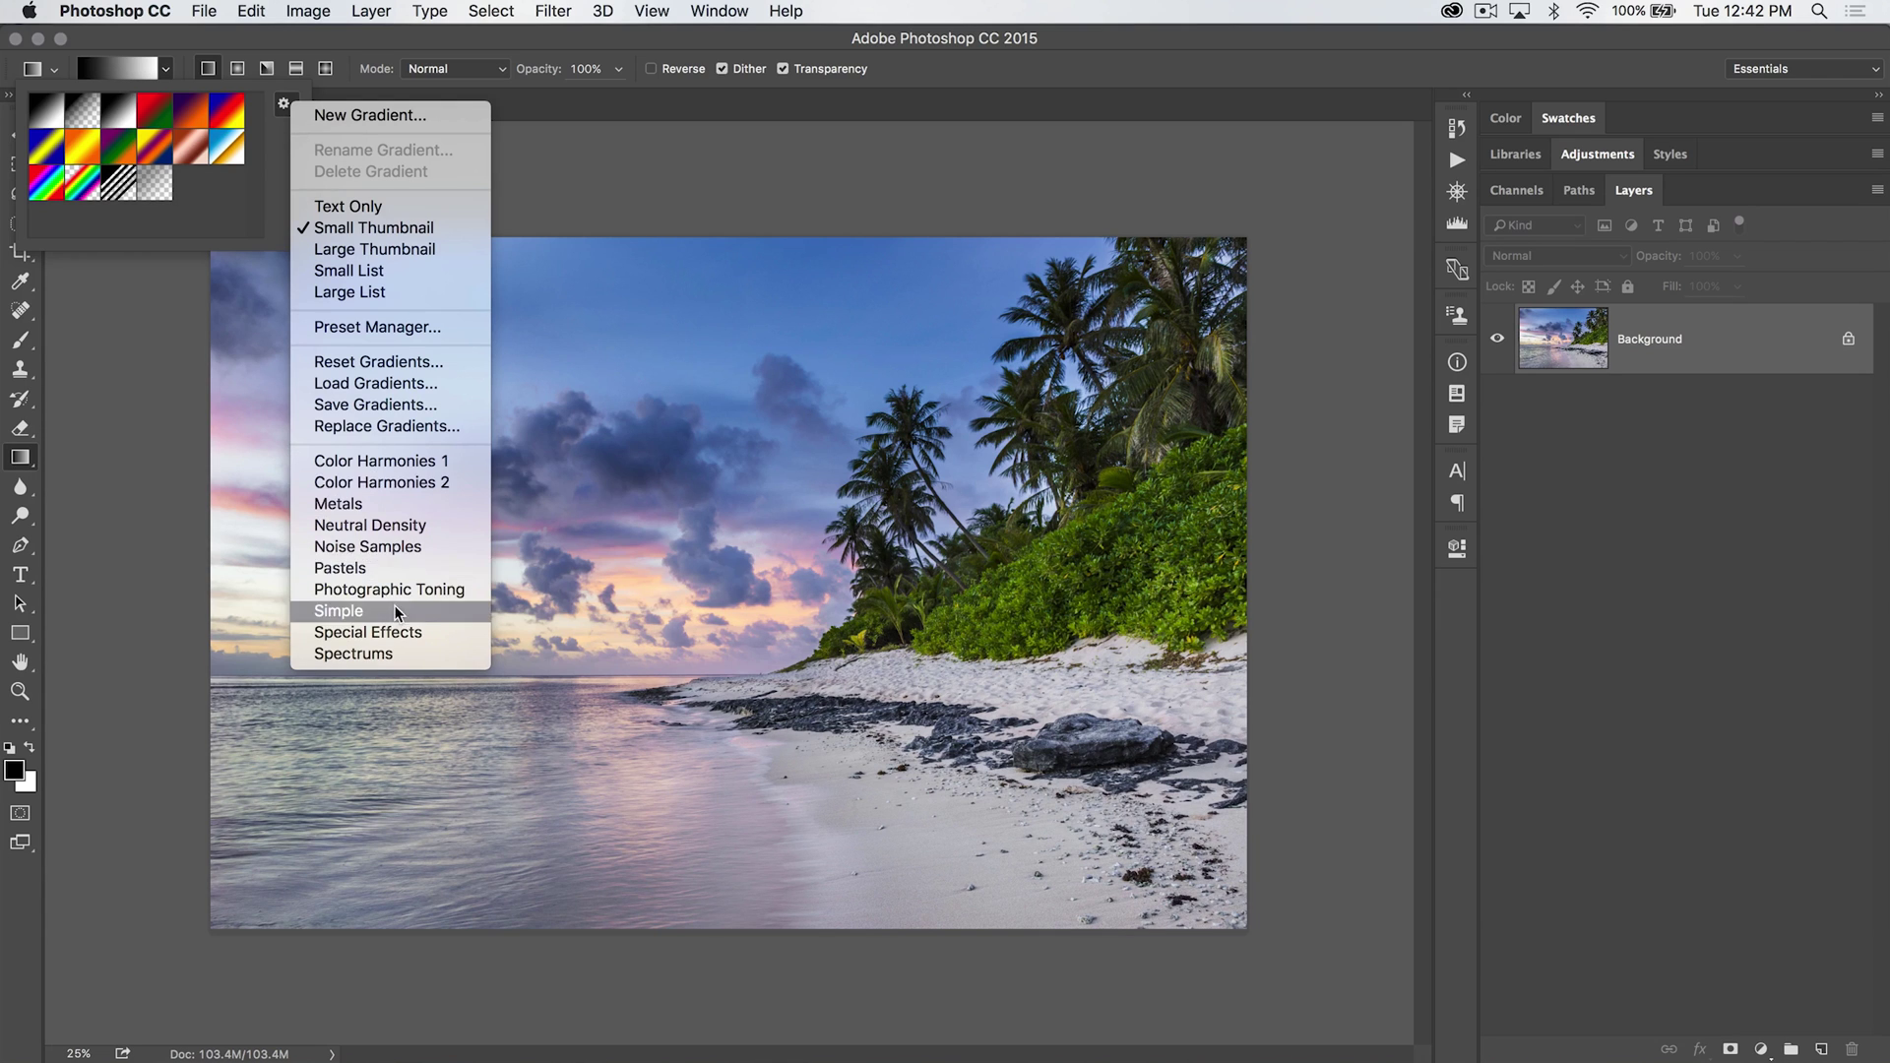
{"action": "left_click", "coordinate": [382, 460]}
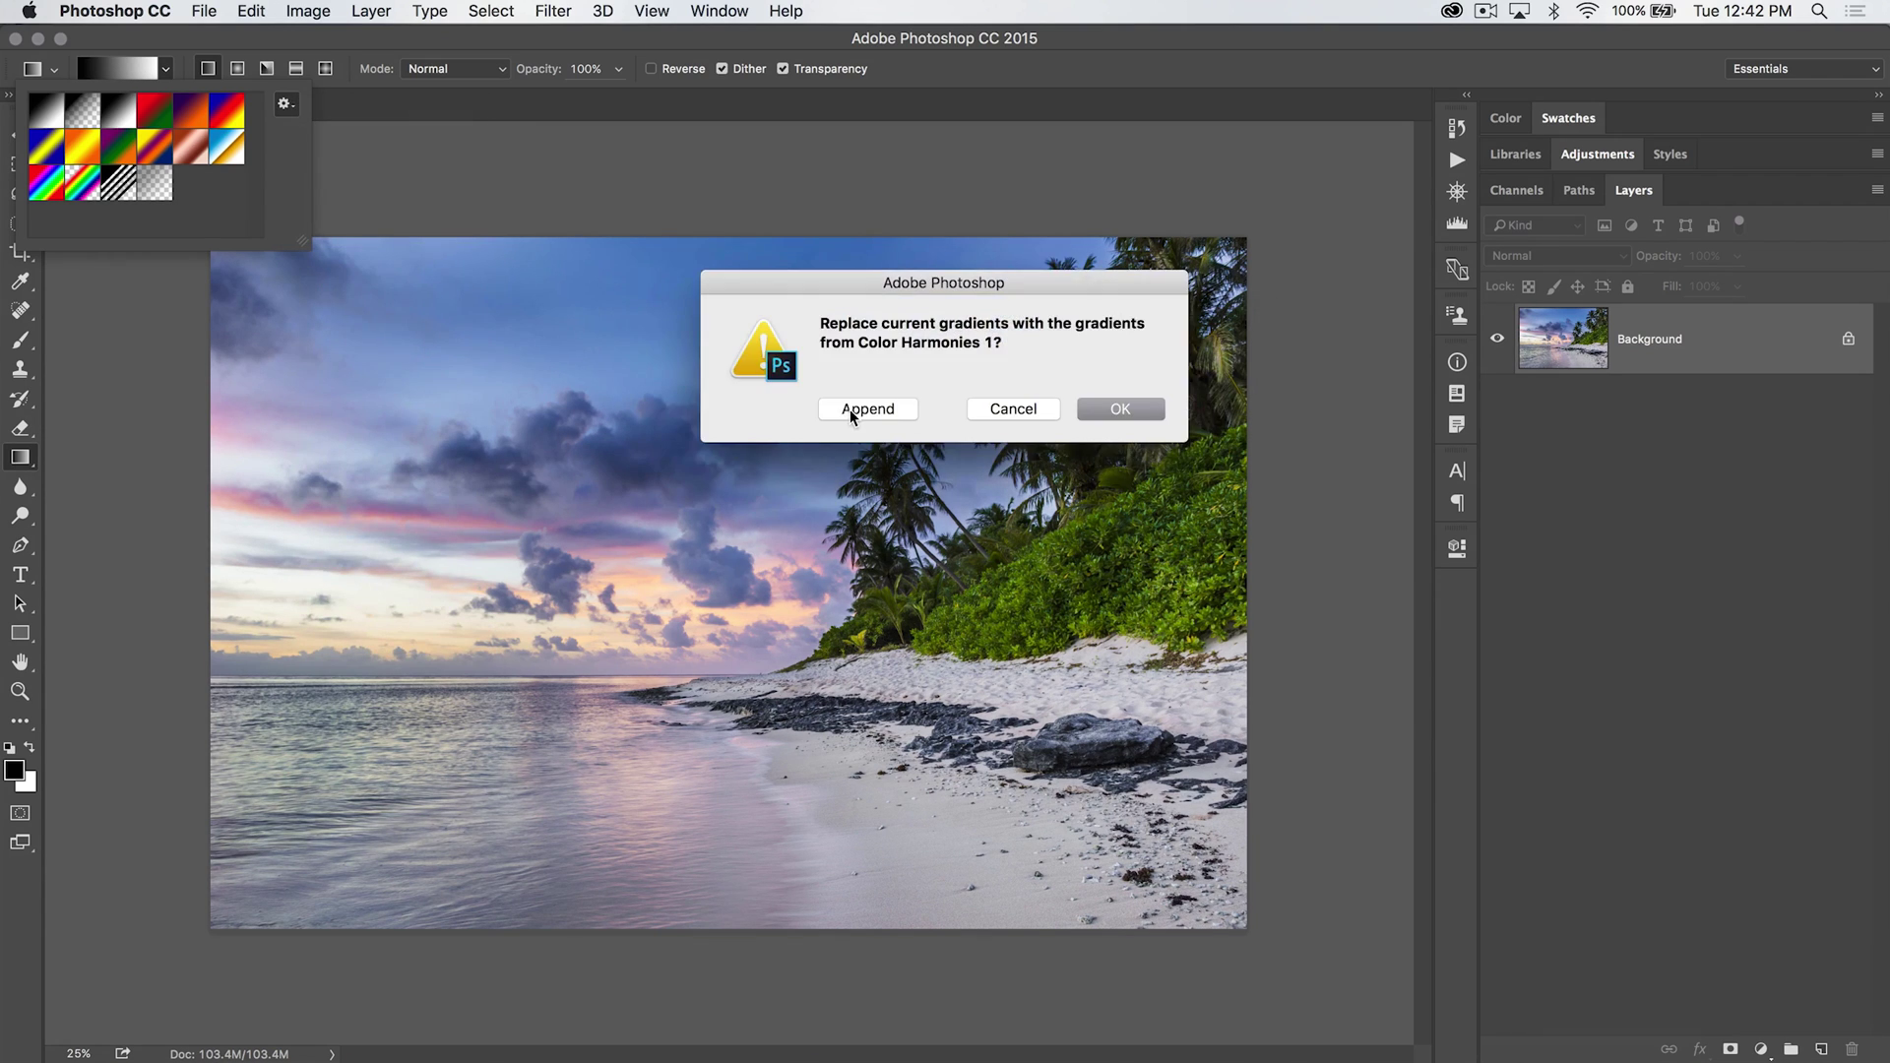
{"action": "left_click", "coordinate": [853, 413]}
{"action": "left_click_drag", "start_coordinate": [308, 246], "coordinate": [304, 302]}
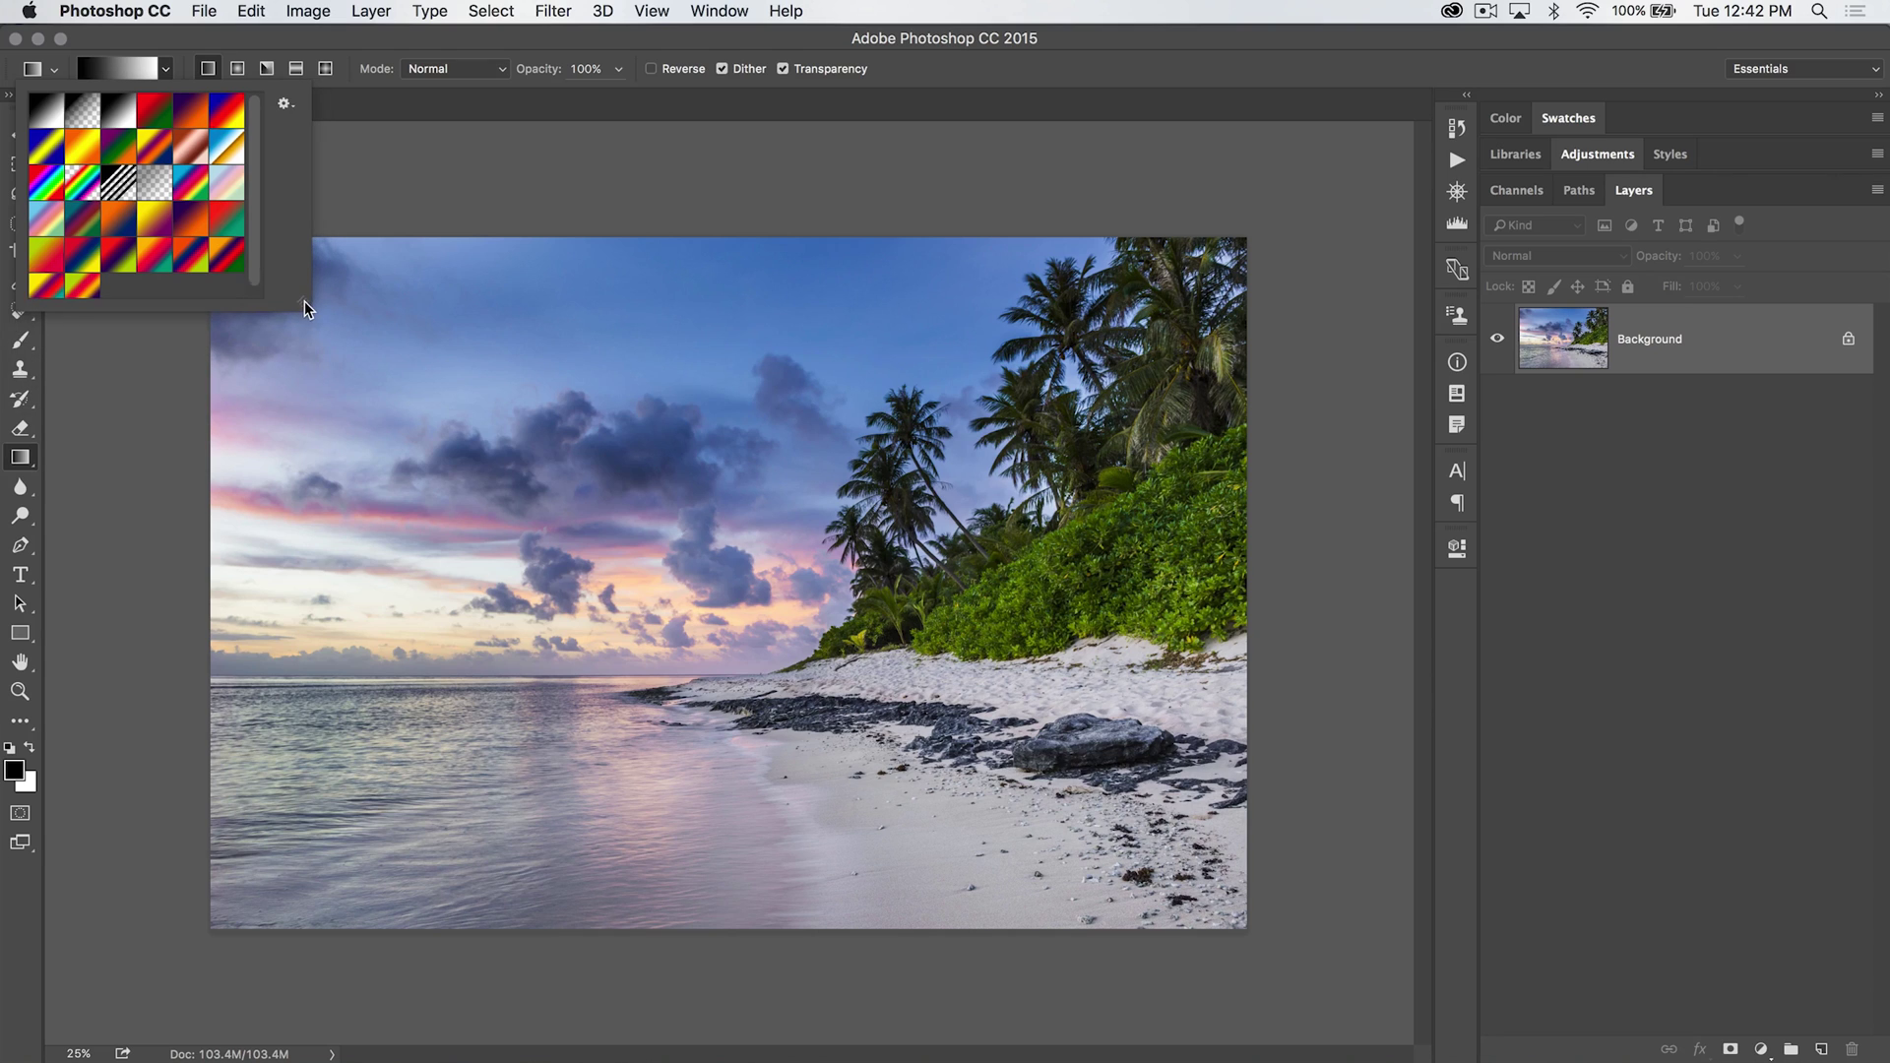
{"action": "left_click", "coordinate": [165, 69]}
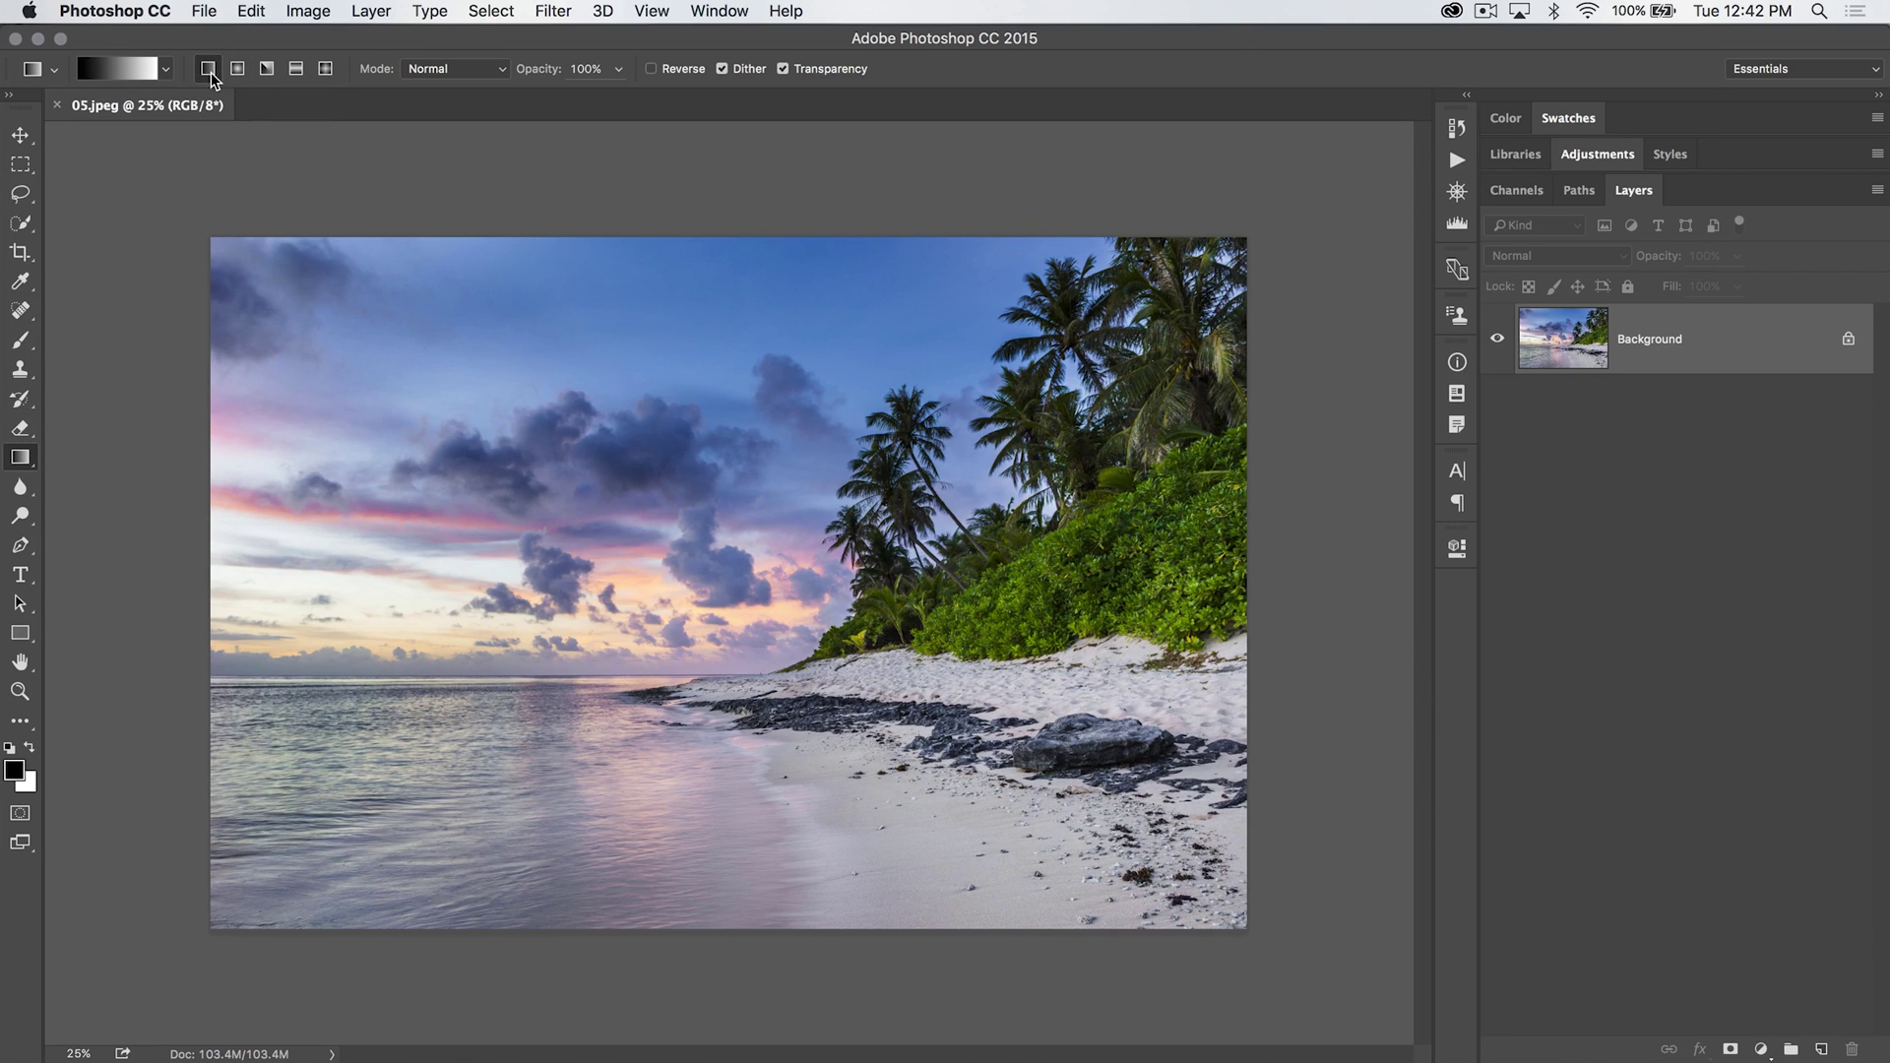
Try linear, radial, angle and reflected black-to-white gradients, undoing back to the angle gradient.
{"action": "left_click_drag", "start_coordinate": [368, 456], "coordinate": [1145, 473]}
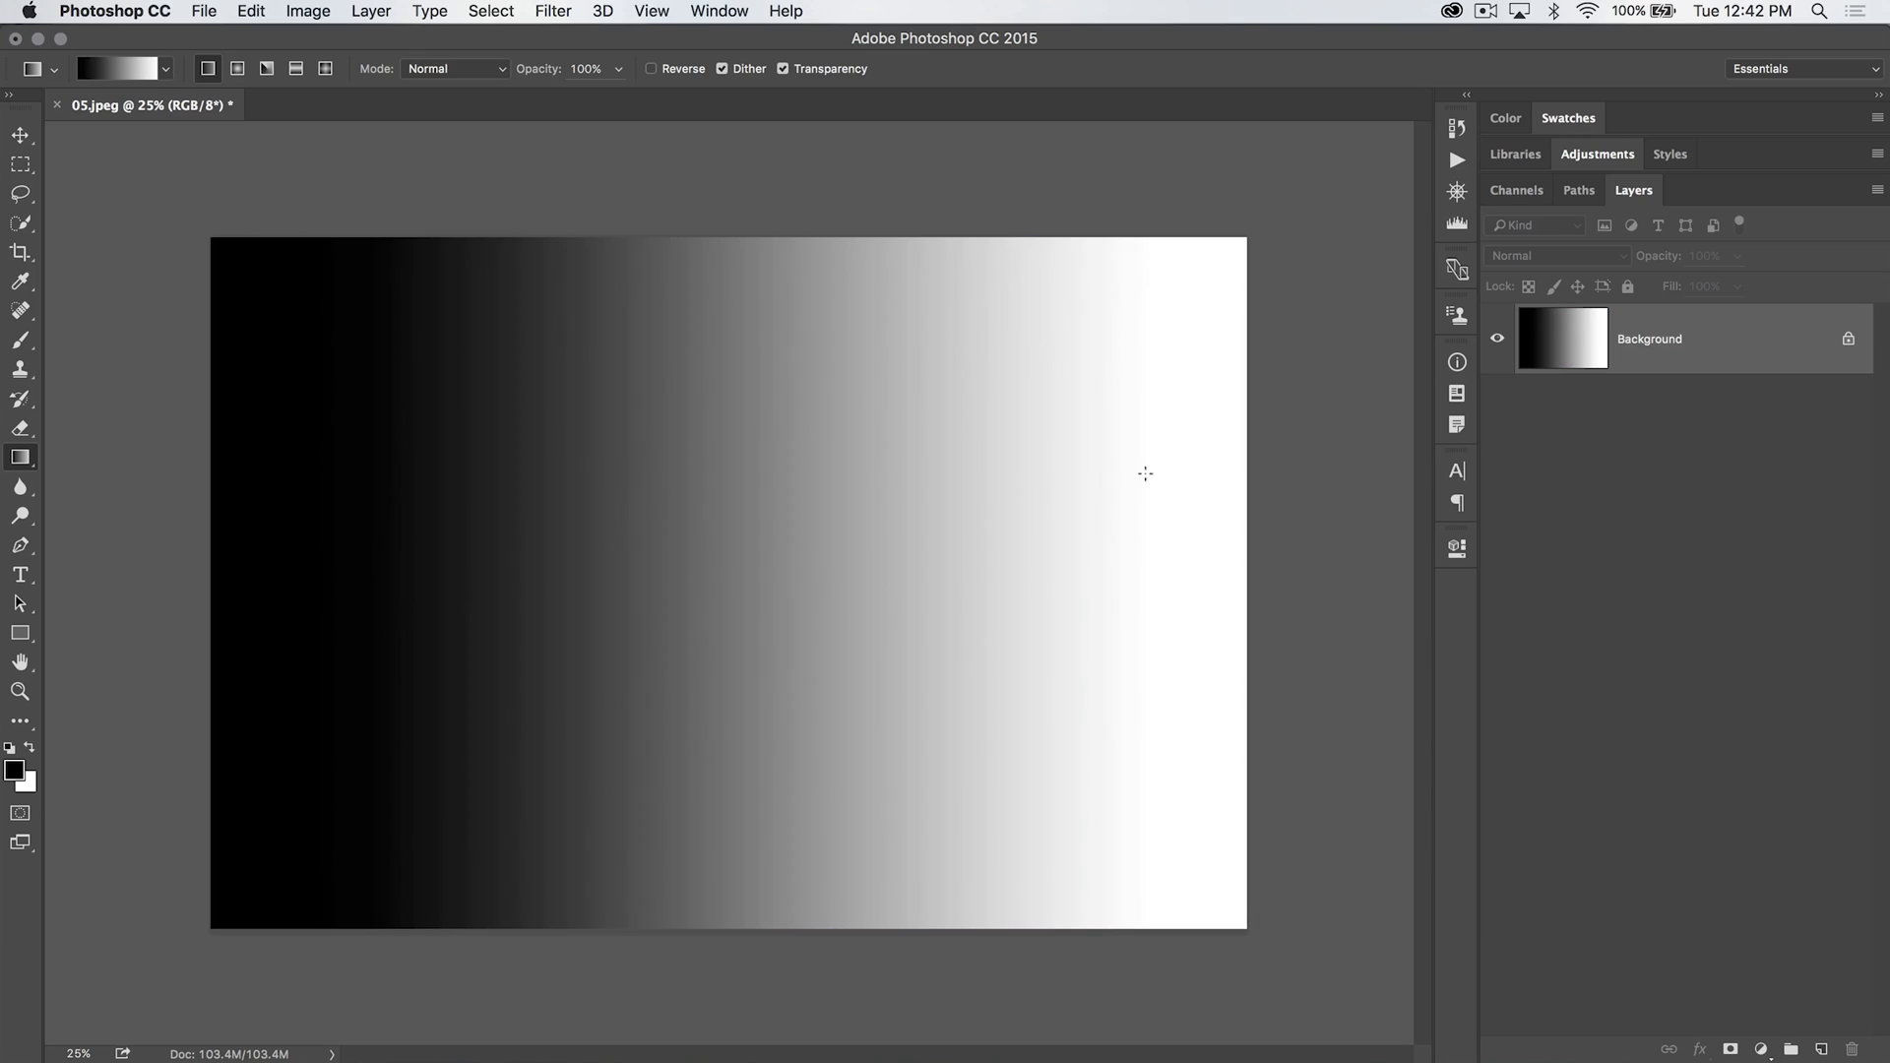
{"action": "left_click", "coordinate": [238, 68]}
{"action": "left_click_drag", "start_coordinate": [737, 621], "coordinate": [1066, 309]}
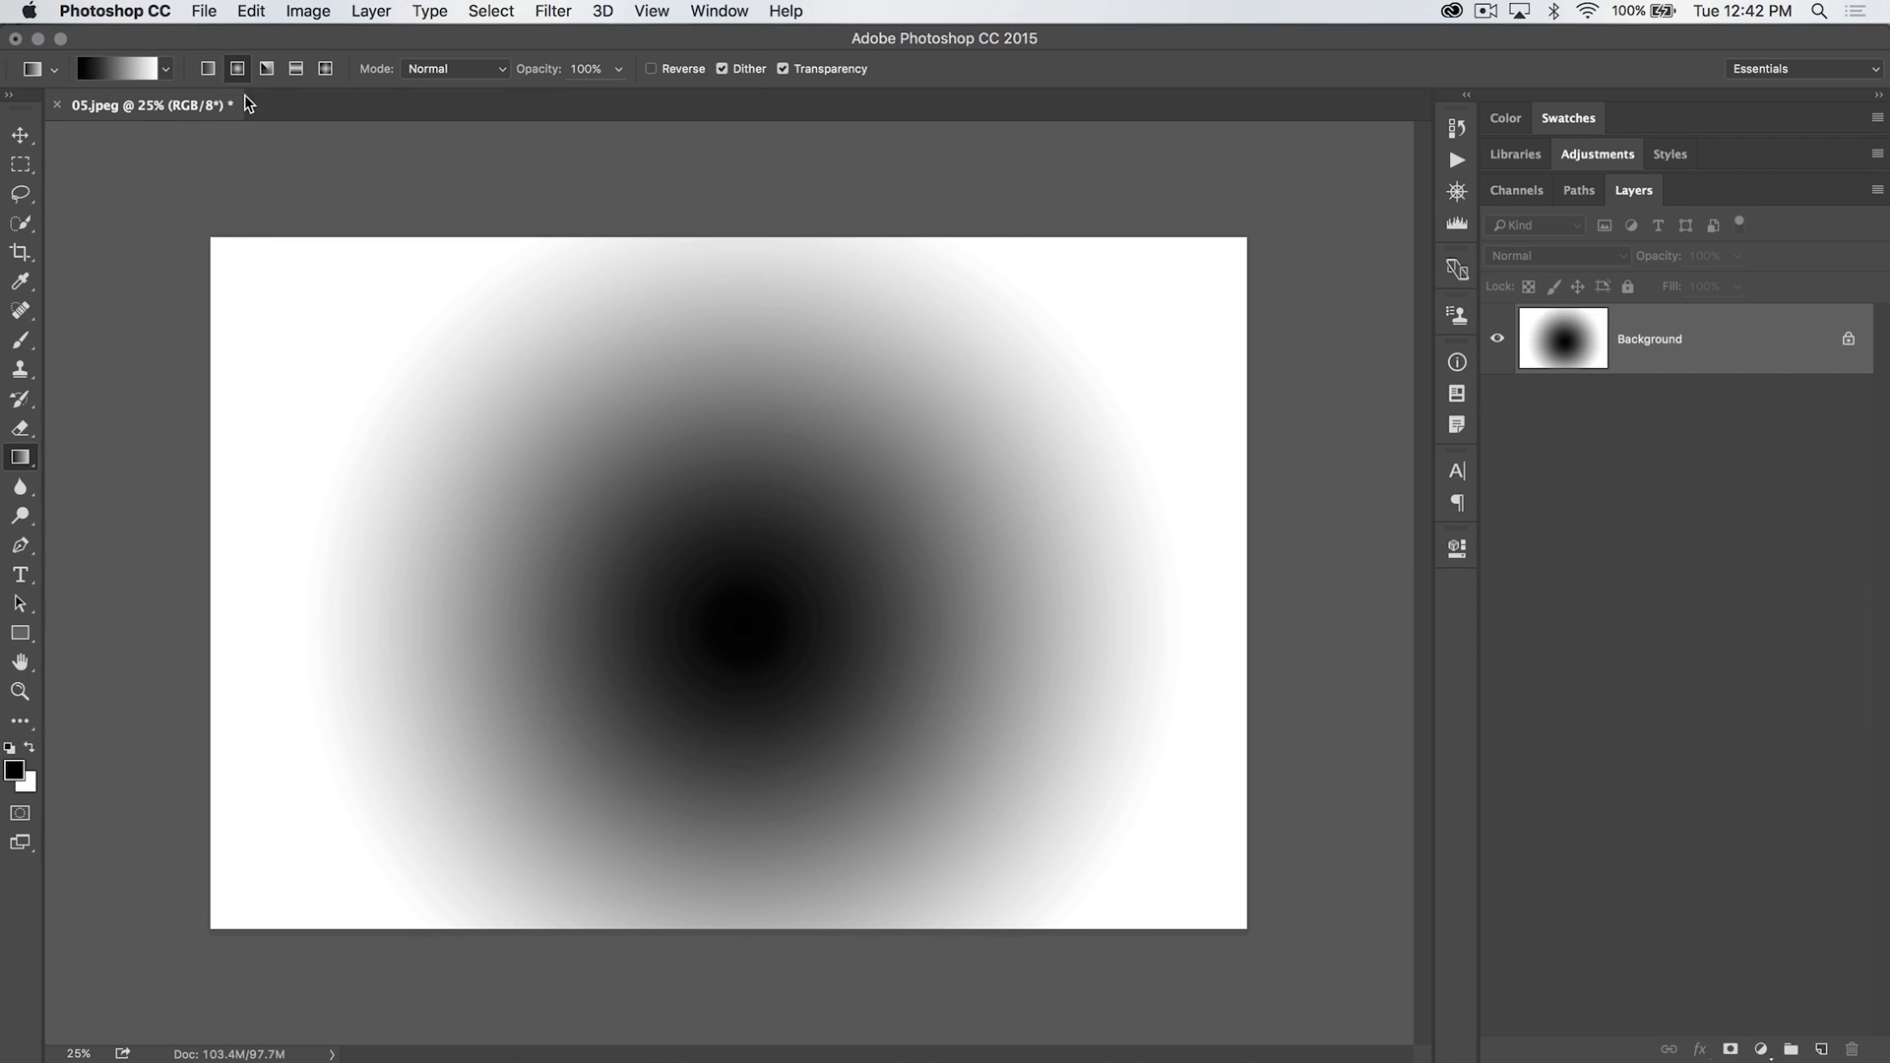
{"action": "left_click", "coordinate": [267, 68]}
{"action": "left_click_drag", "start_coordinate": [730, 570], "coordinate": [779, 355]}
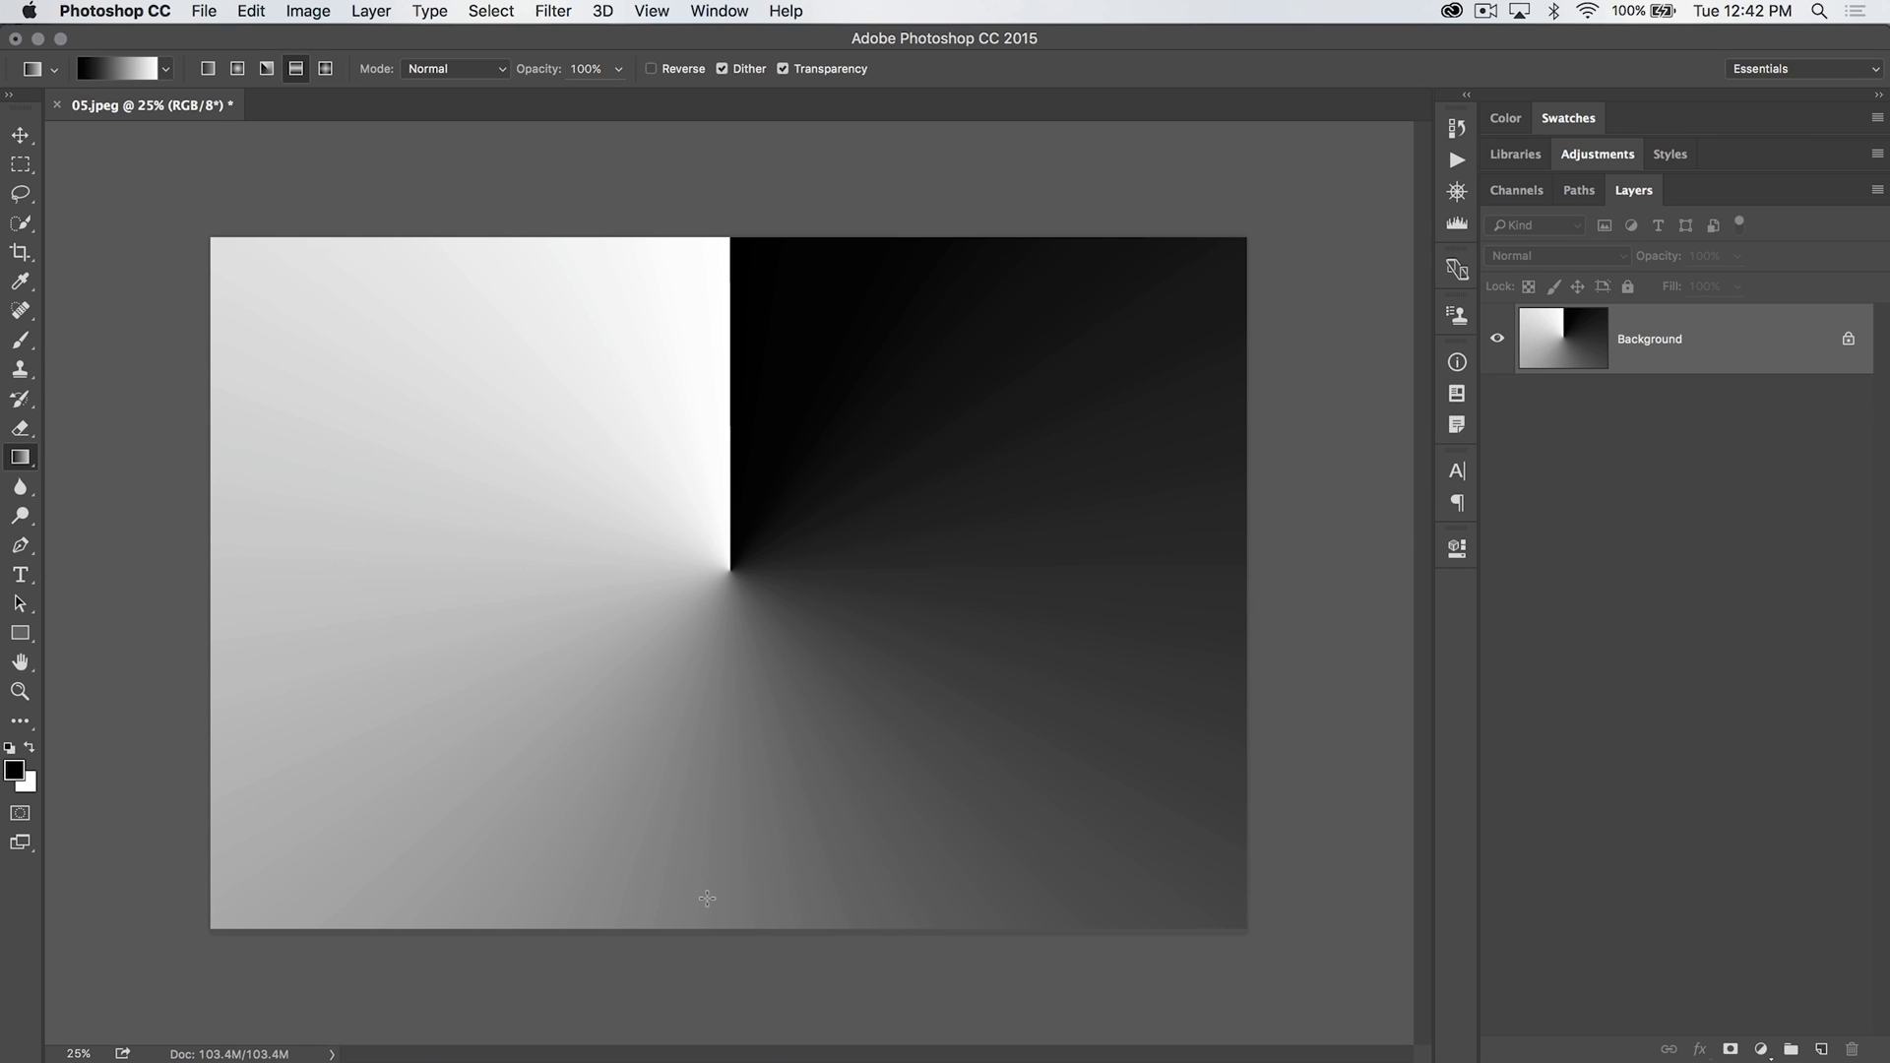
{"action": "left_click_drag", "start_coordinate": [697, 611], "coordinate": [698, 271]}
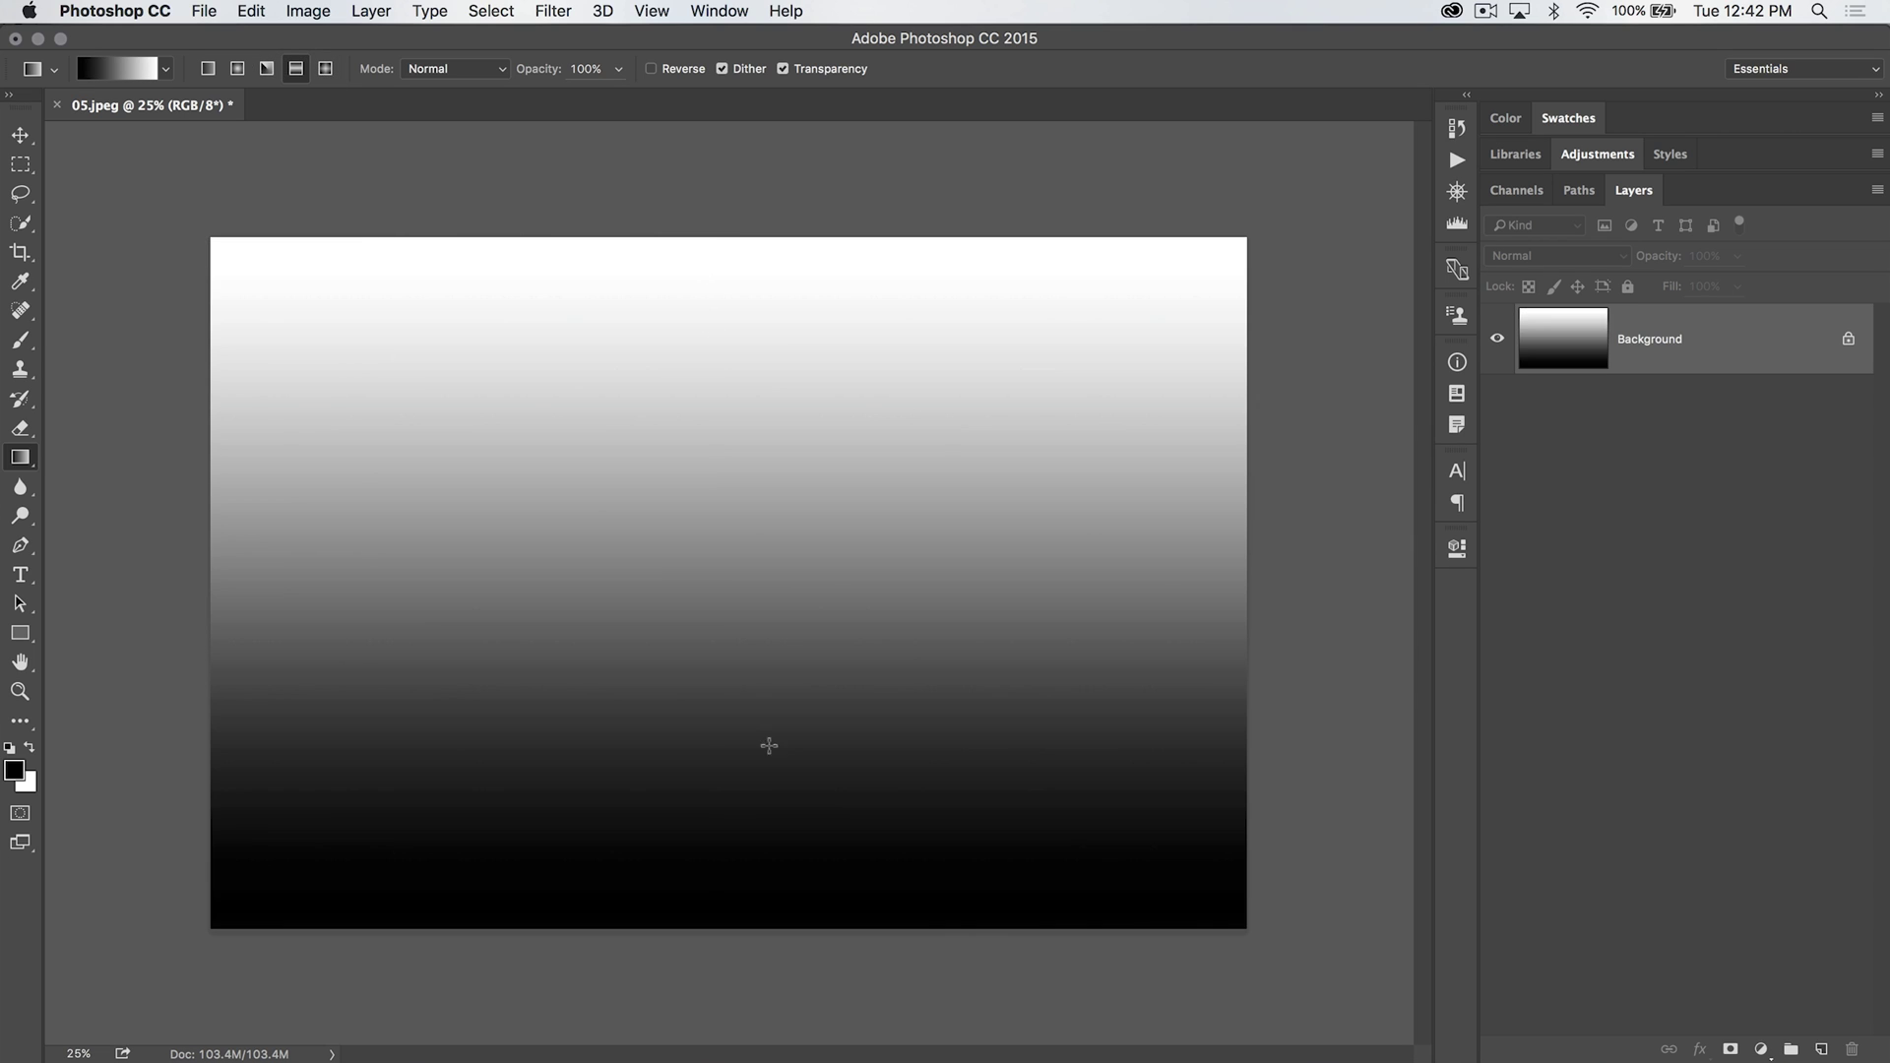
{"action": "key", "text": "ctrl+z"}
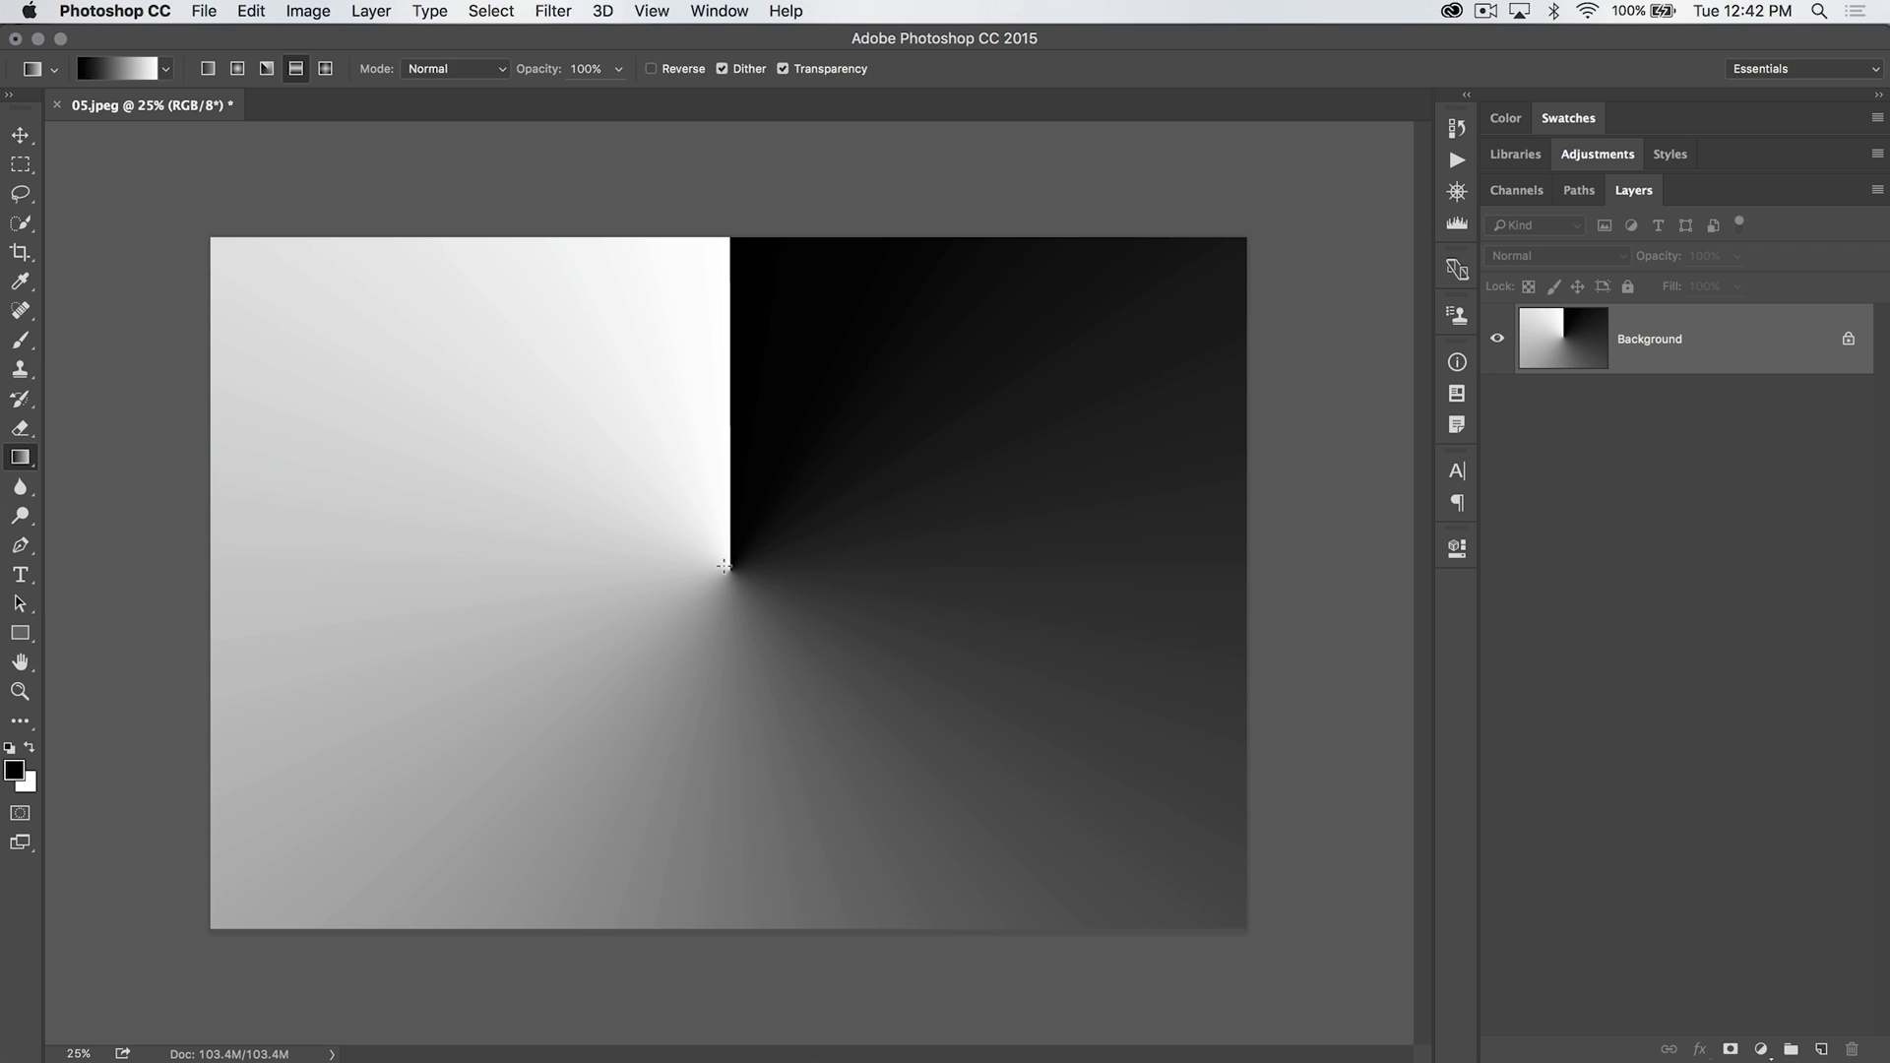
{"action": "left_click_drag", "start_coordinate": [724, 567], "coordinate": [730, 226]}
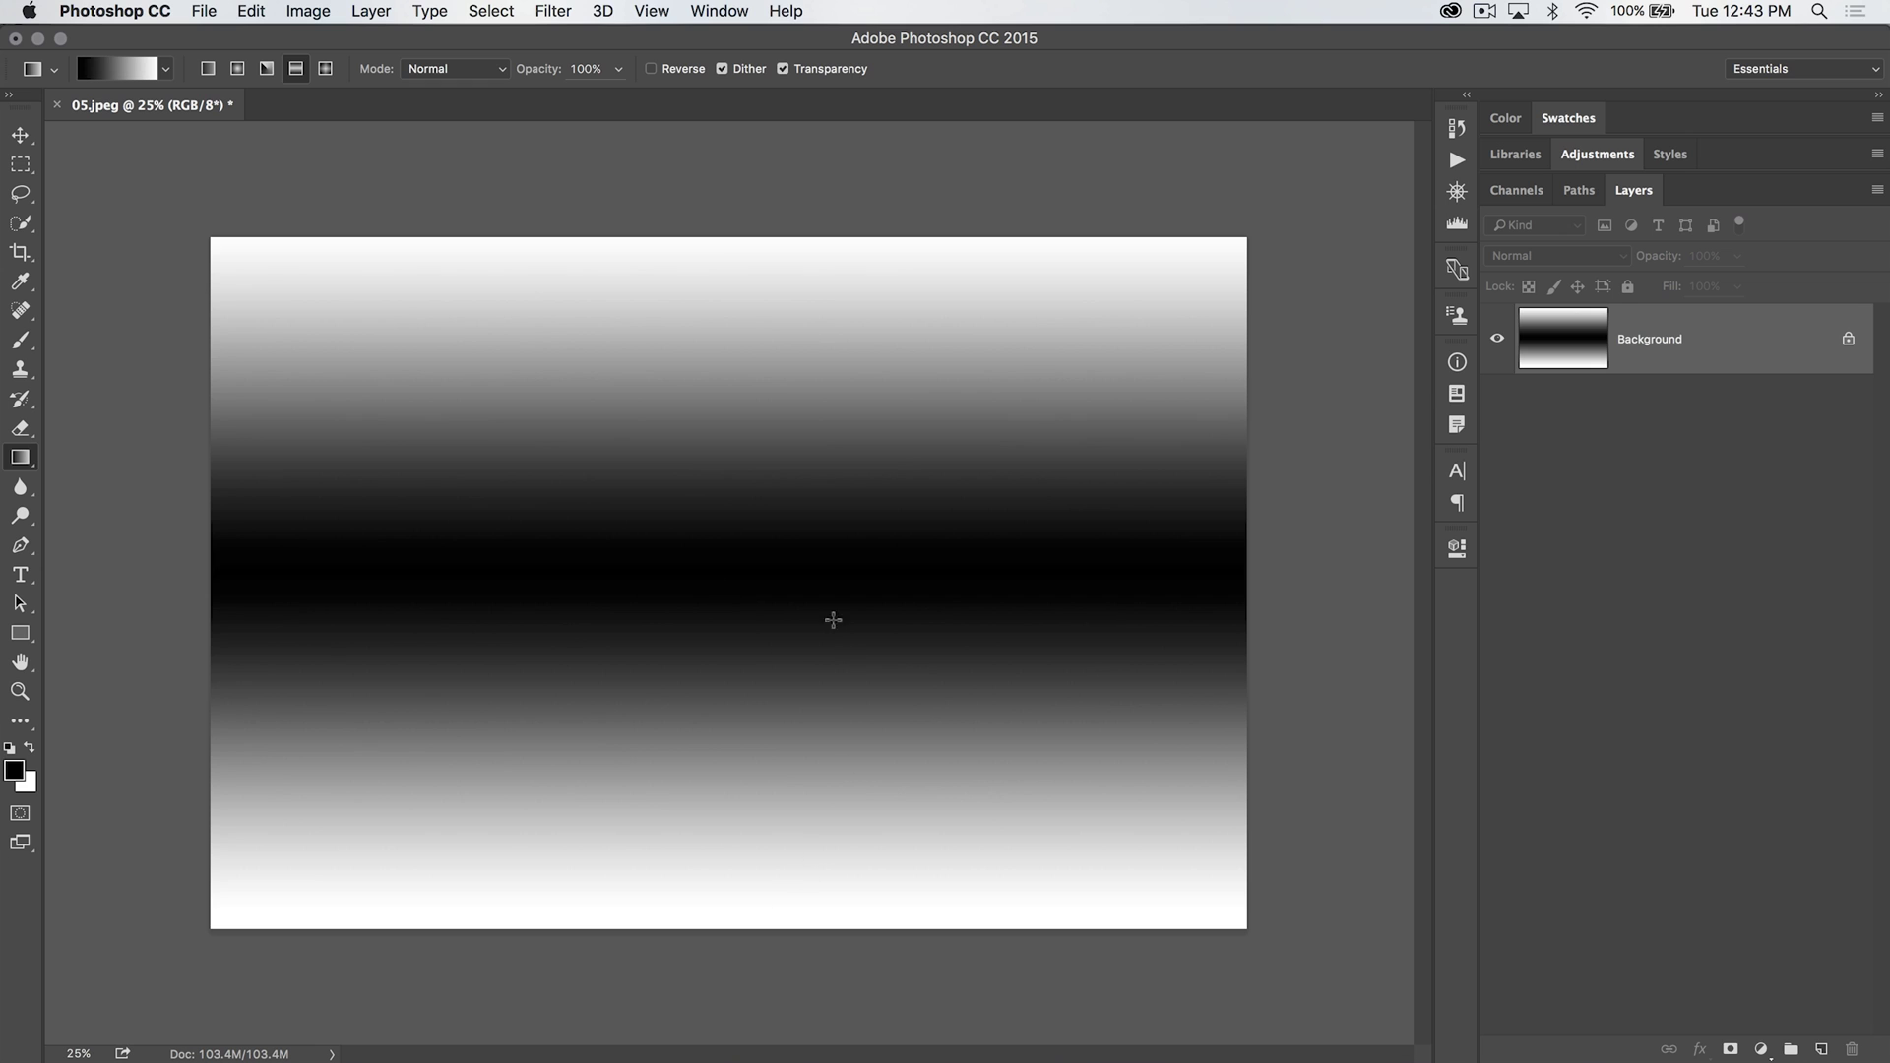
{"action": "key", "text": "ctrl+z"}
Draw a large diamond gradient from the canvas centre, undoing the rotated redraws.
{"action": "left_click", "coordinate": [327, 66]}
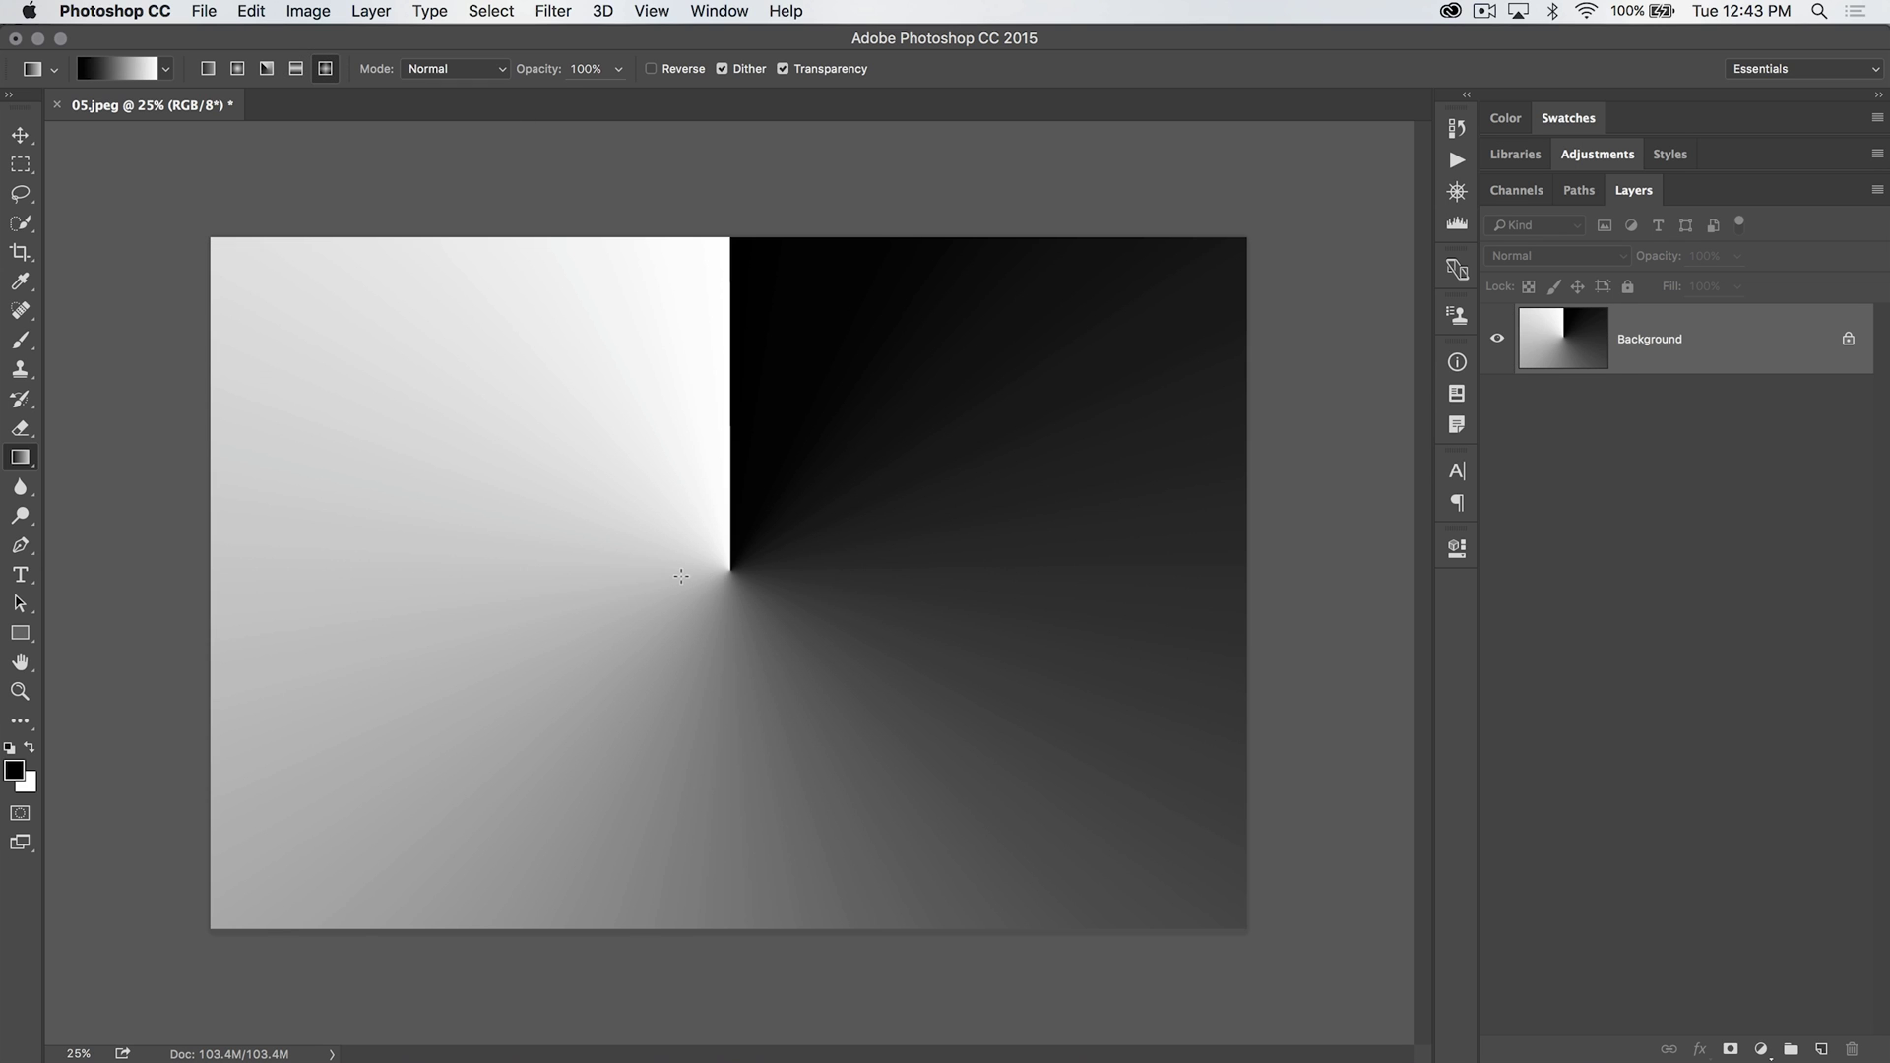
{"action": "left_click_drag", "start_coordinate": [680, 575], "coordinate": [901, 774]}
{"action": "left_click_drag", "start_coordinate": [676, 562], "coordinate": [867, 410]}
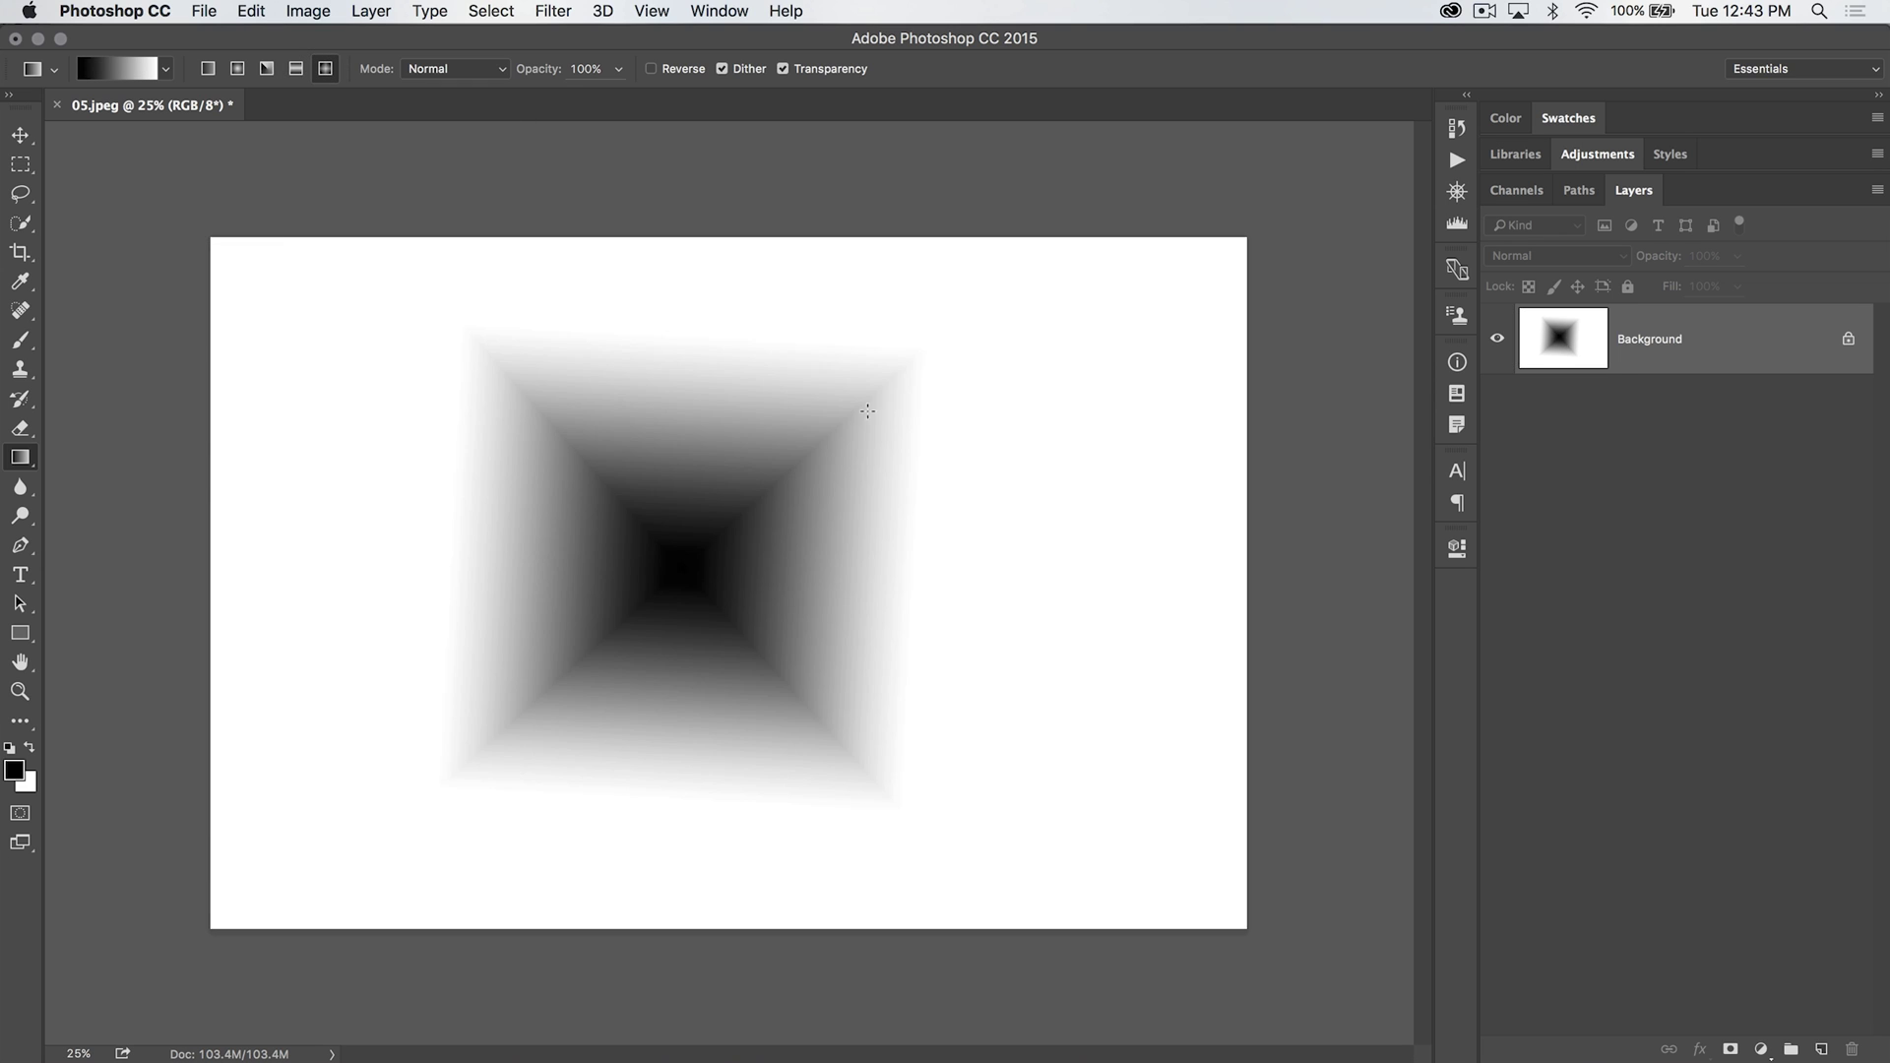
{"action": "left_click_drag", "start_coordinate": [718, 563], "coordinate": [1031, 518]}
{"action": "key", "text": "super+z"}
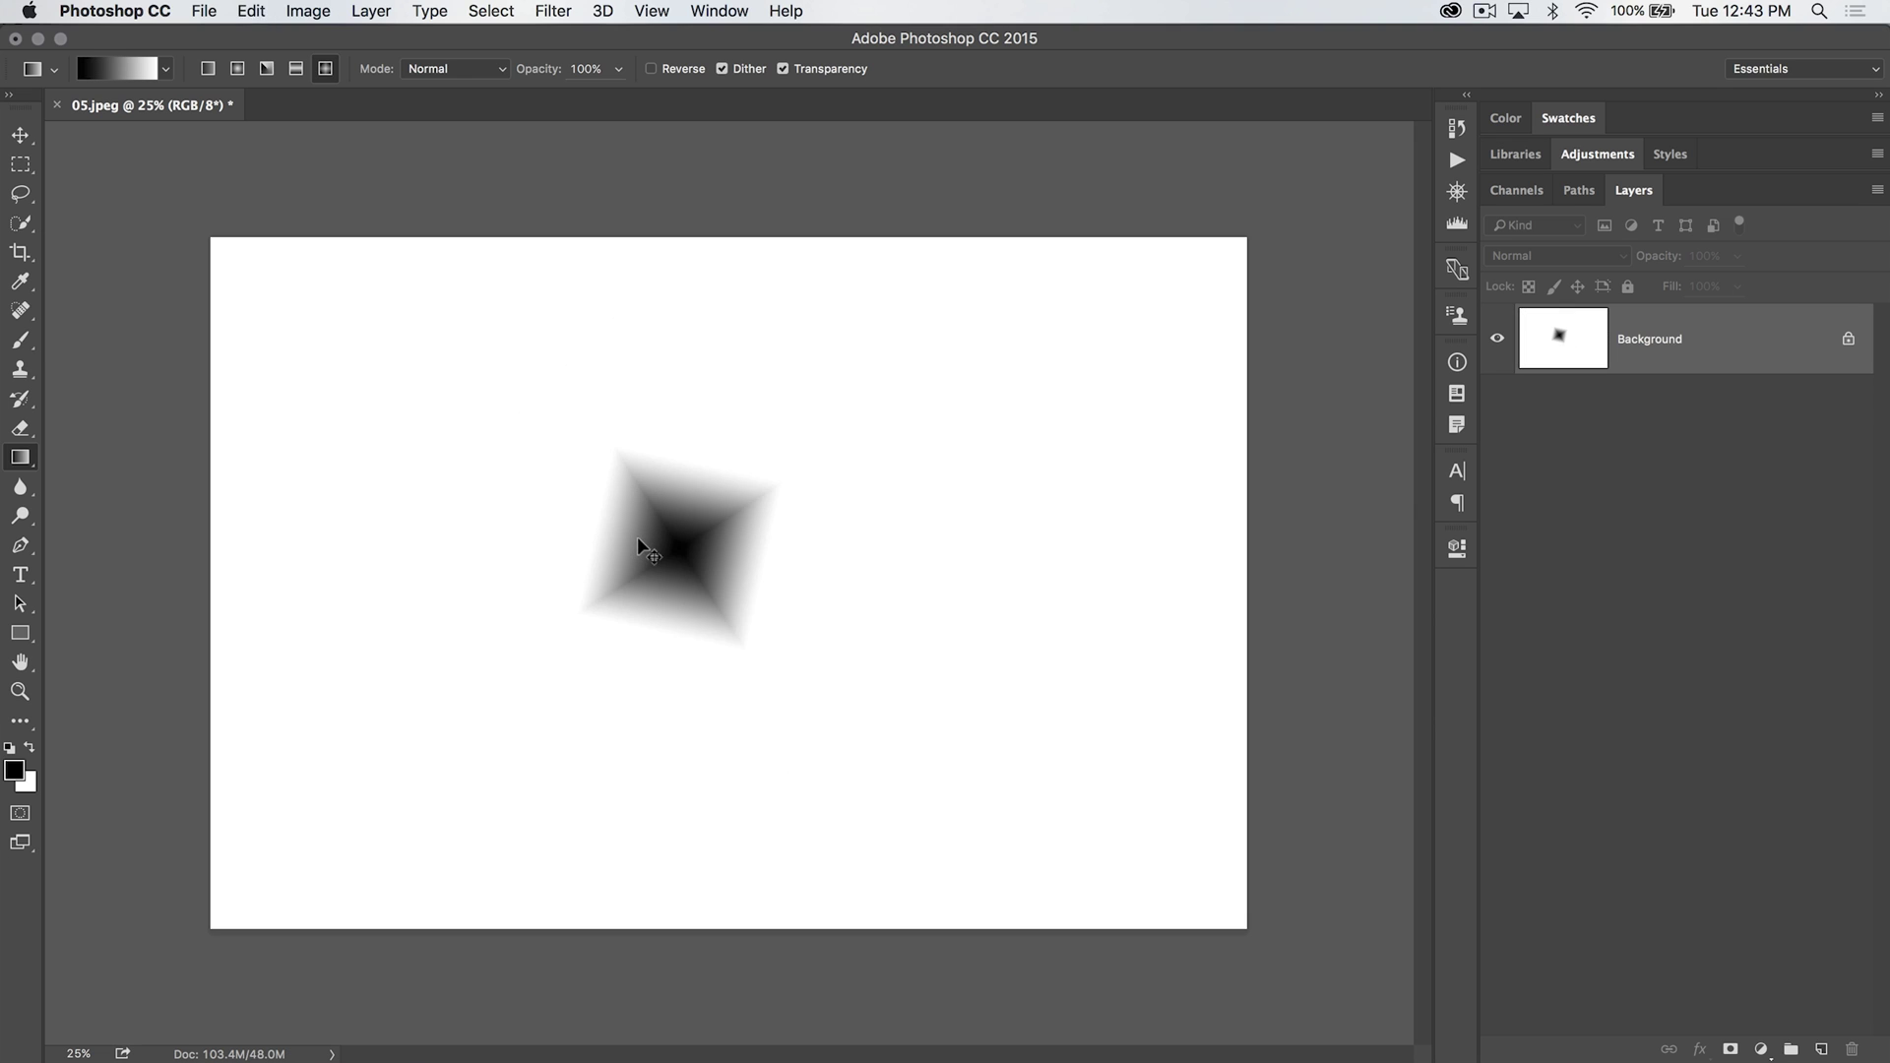
{"action": "key", "text": "alt+super+z"}
{"action": "key", "text": "alt+super+z"}
{"action": "key", "text": "alt+super+z"}
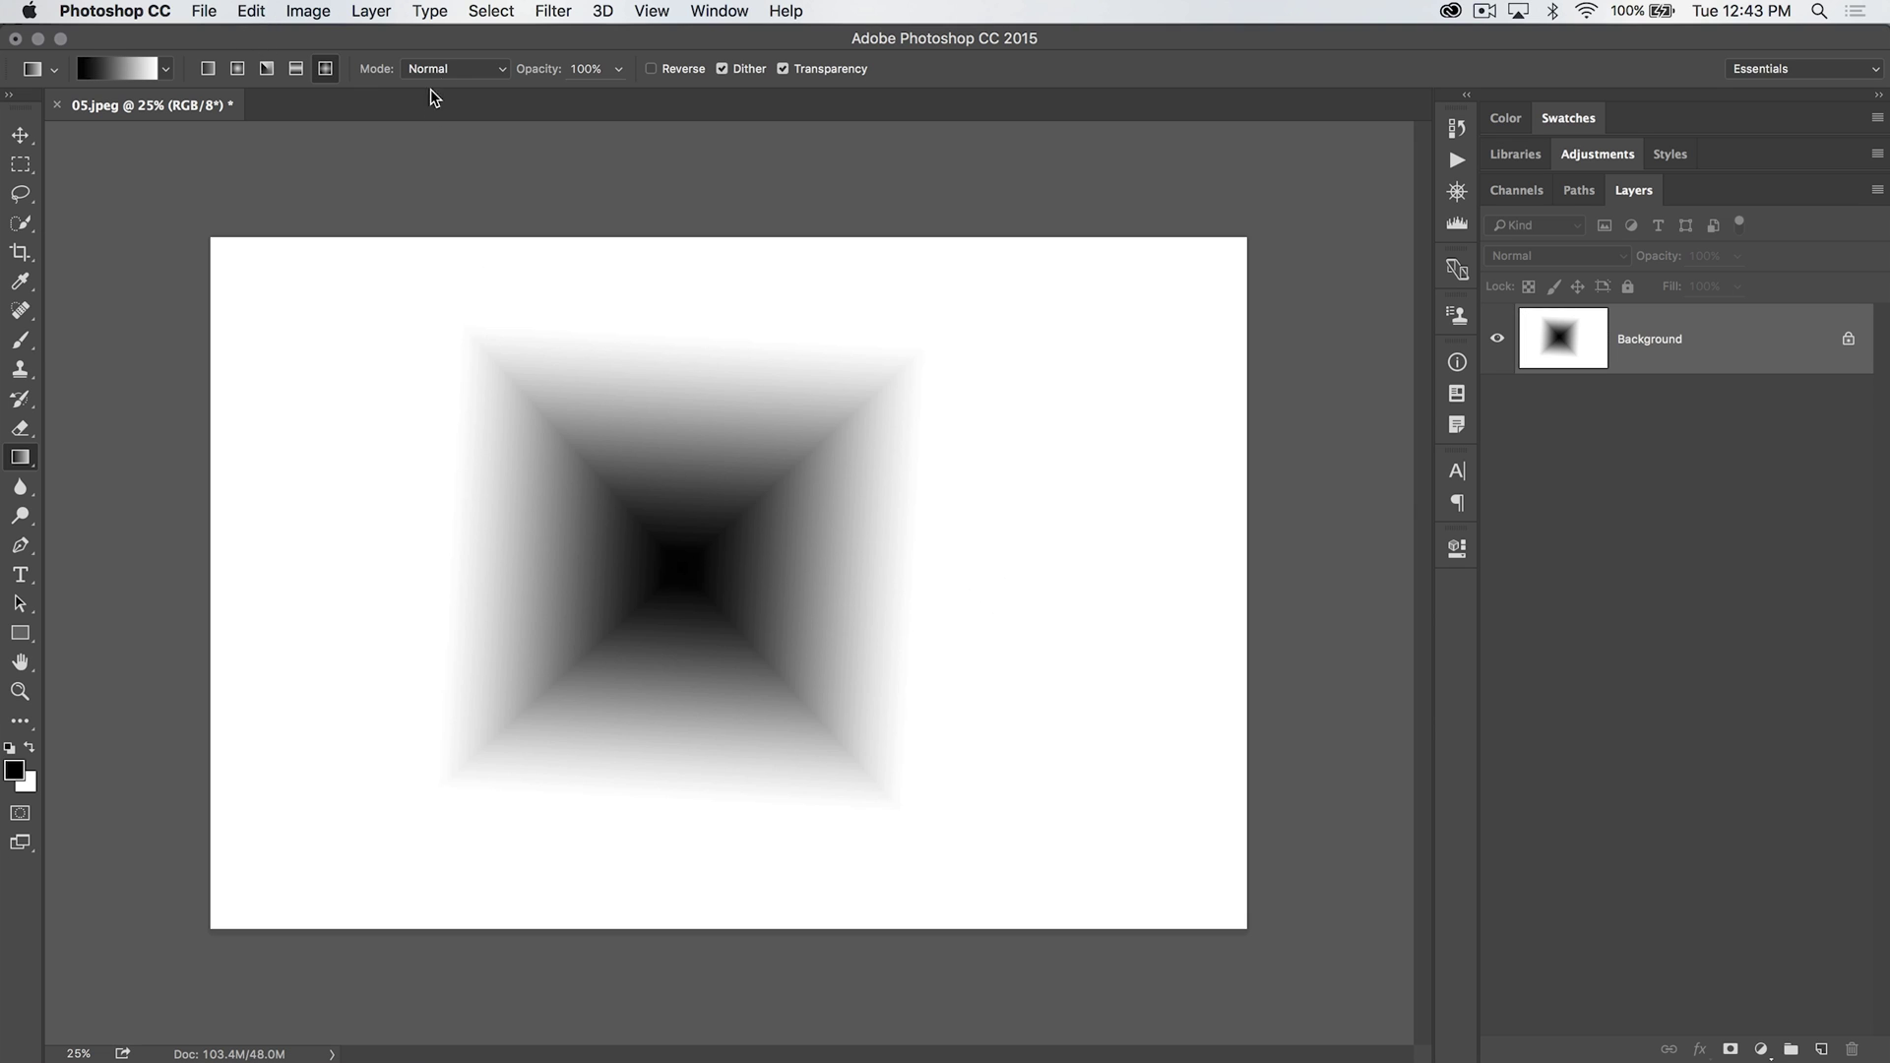
{"action": "left_click", "coordinate": [440, 71]}
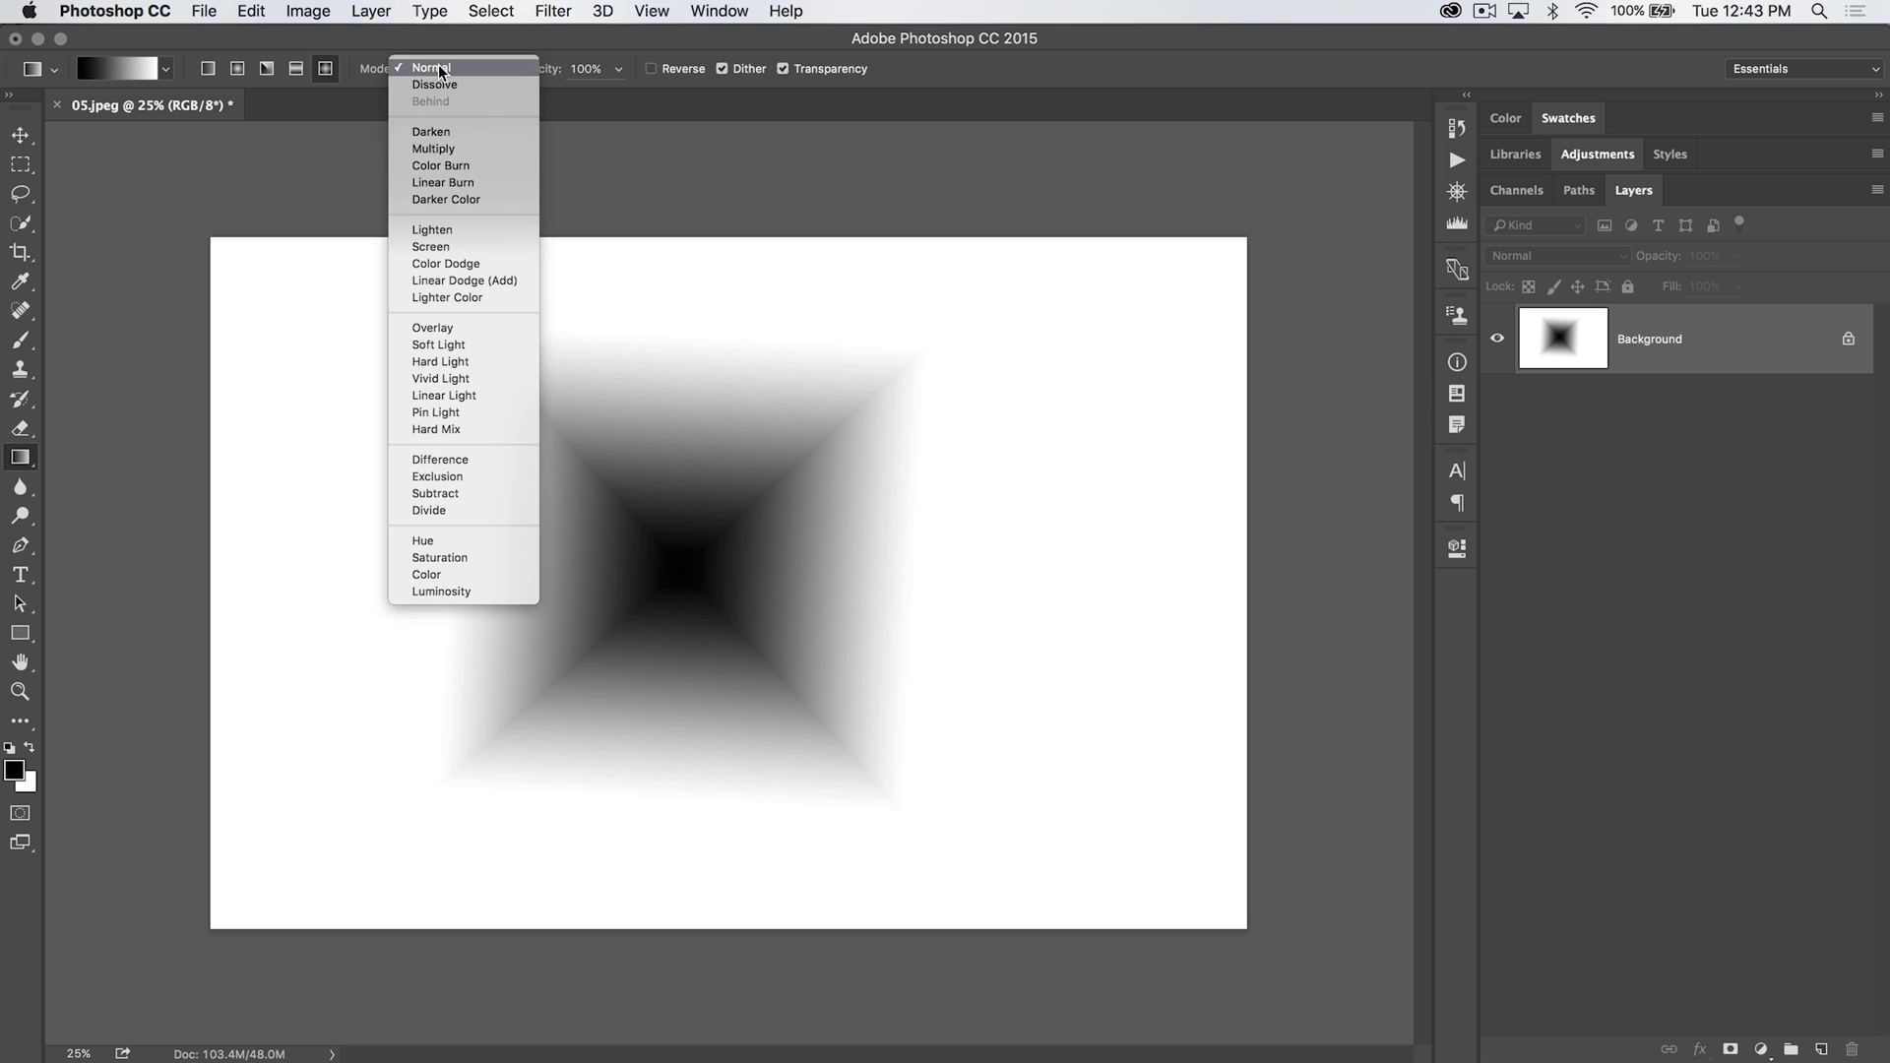
Try Multiply-mode diamond gradients building a dark star, then undo them.
{"action": "left_click", "coordinate": [455, 150]}
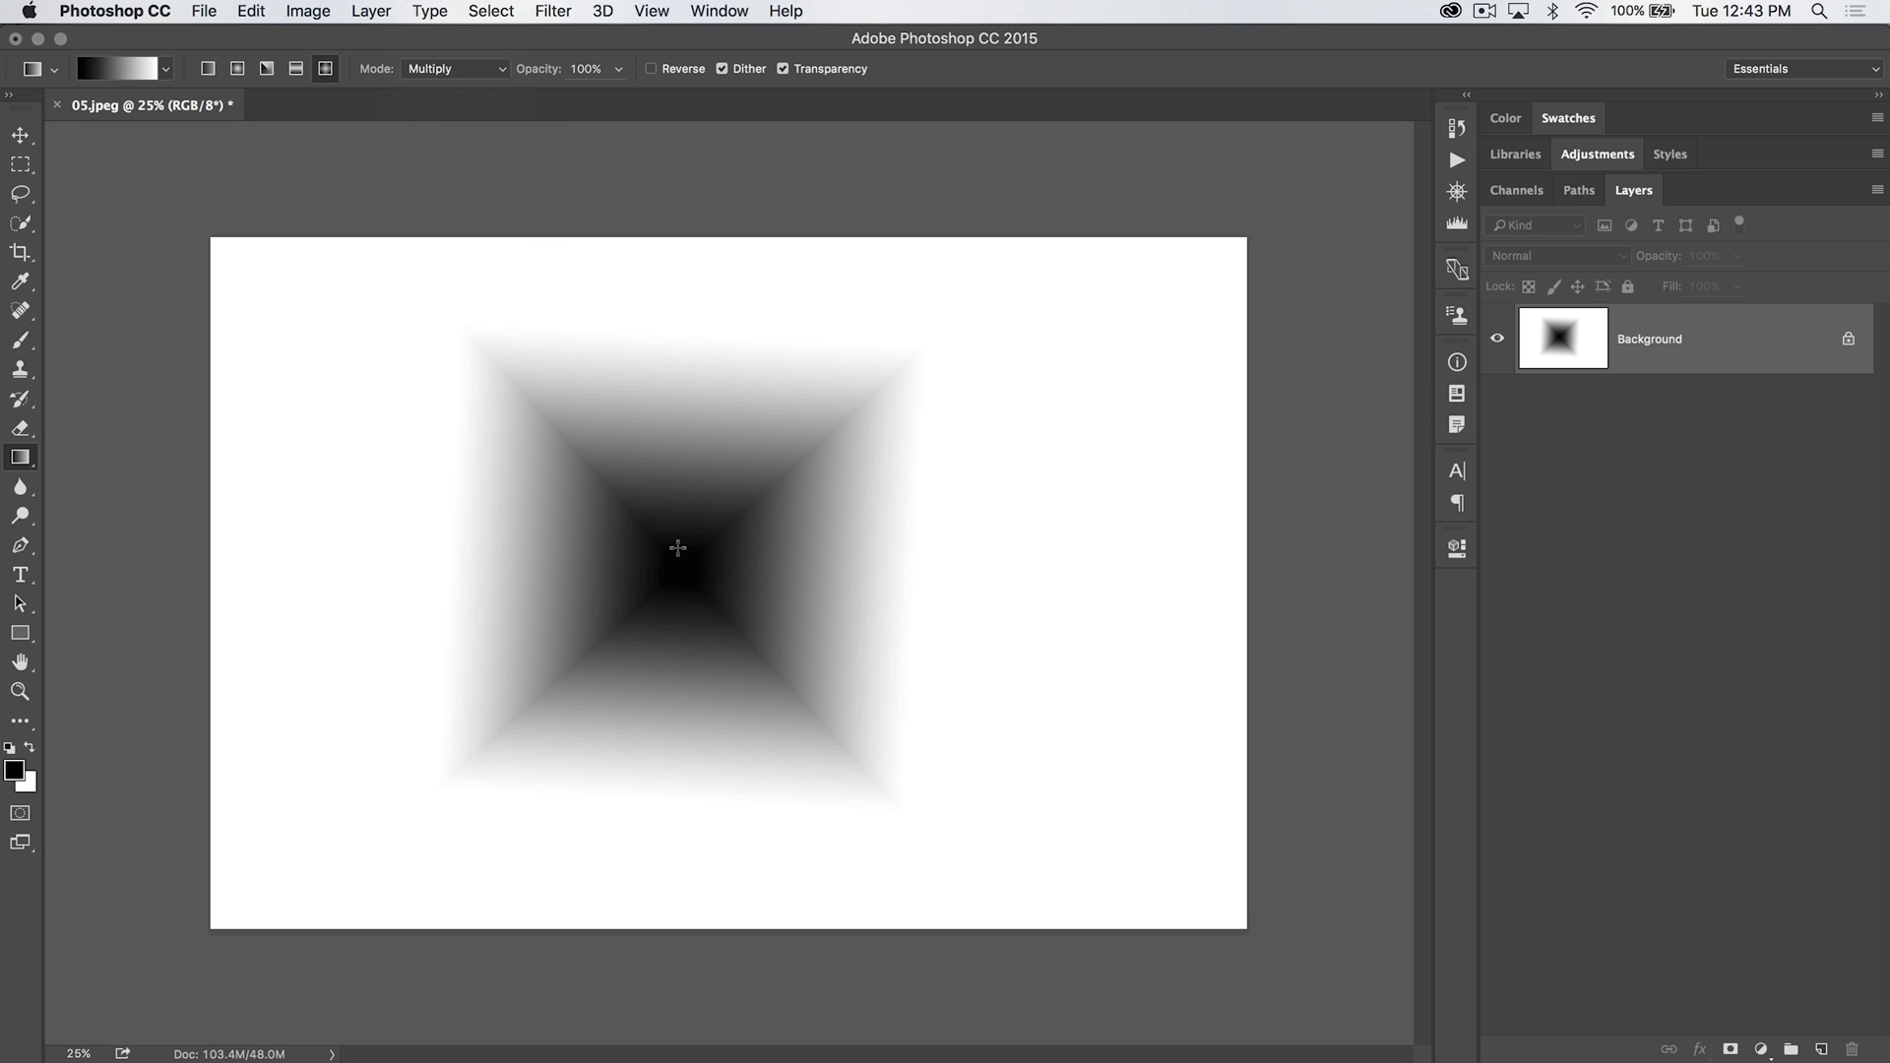
{"action": "left_click_drag", "start_coordinate": [677, 573], "coordinate": [1093, 642]}
{"action": "left_click_drag", "start_coordinate": [726, 543], "coordinate": [492, 261]}
{"action": "left_click_drag", "start_coordinate": [620, 506], "coordinate": [251, 617]}
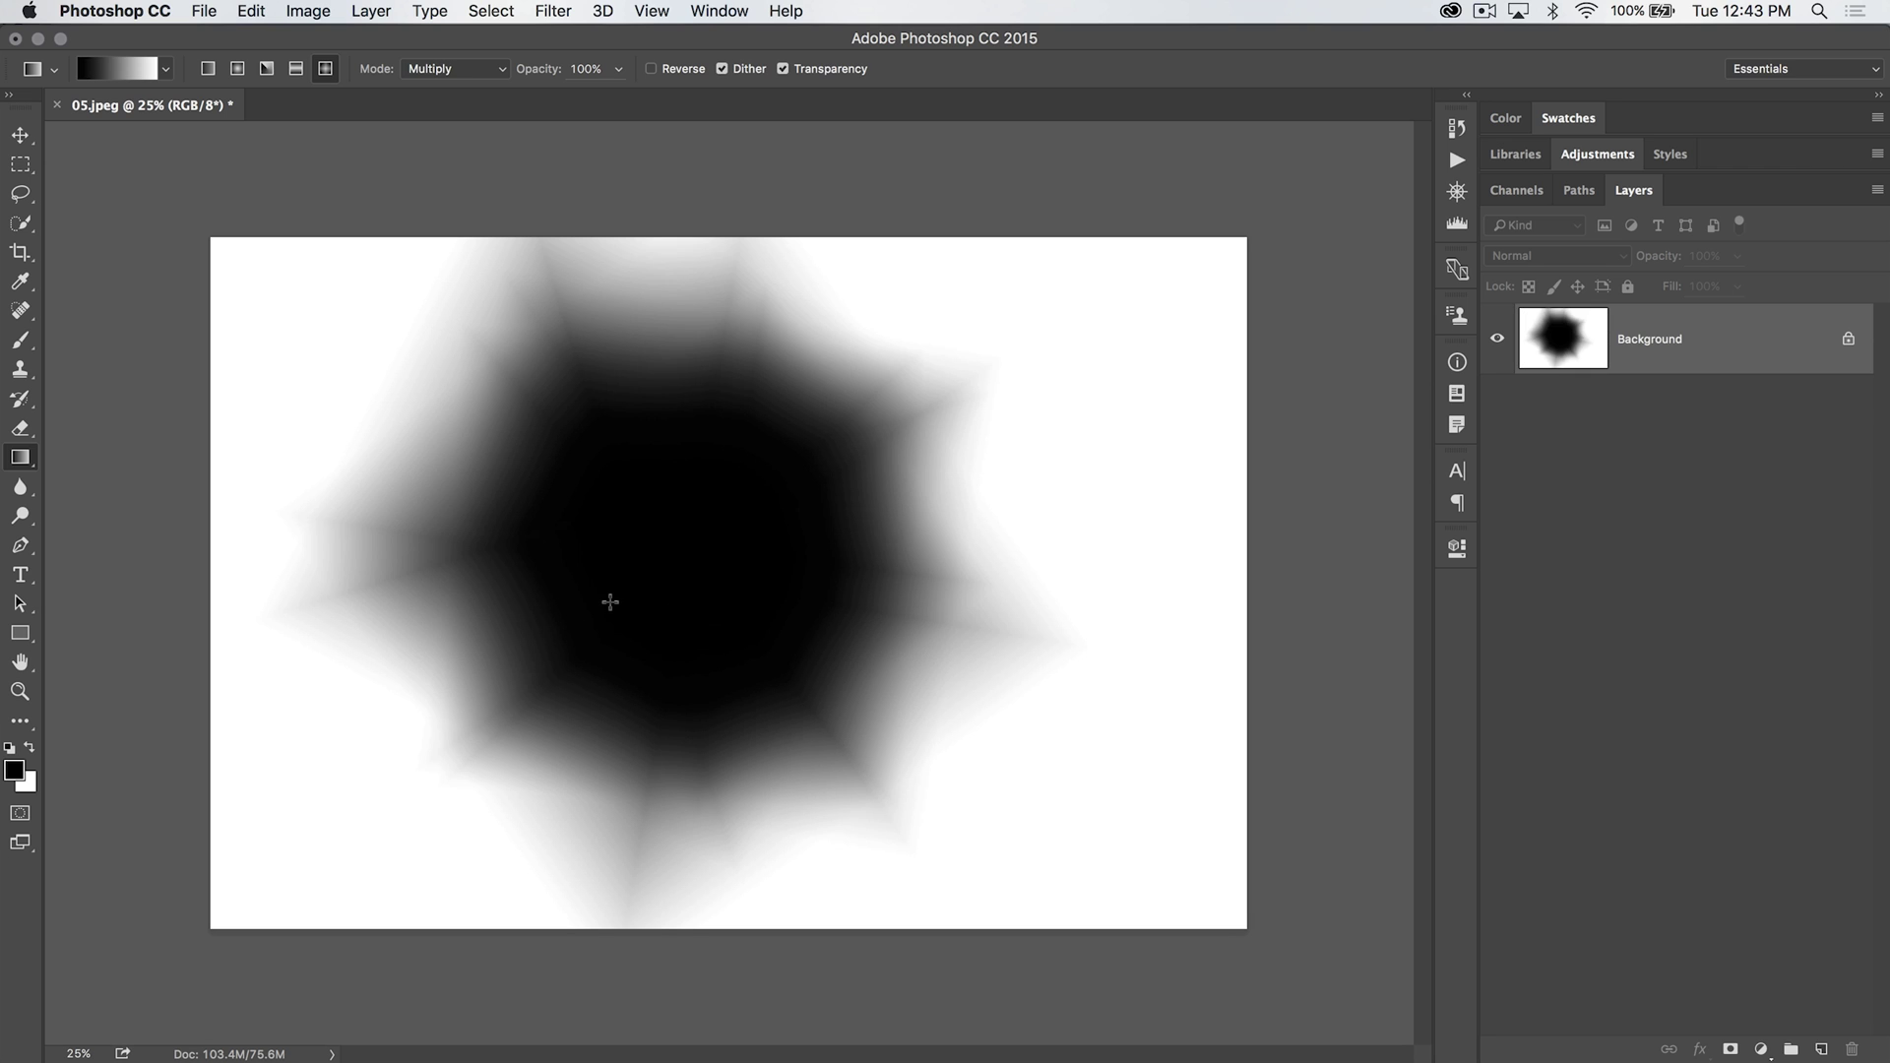
{"action": "left_click_drag", "start_coordinate": [615, 607], "coordinate": [1119, 760]}
{"action": "key", "text": "super+alt+z"}
{"action": "key", "text": "super+alt+z"}
{"action": "key", "text": "super+alt+z"}
{"action": "key", "text": "super+alt+z"}
{"action": "key", "text": "super+alt+z"}
Set the gradient mode back to Normal with 20% opacity.
{"action": "left_click", "coordinate": [455, 68]}
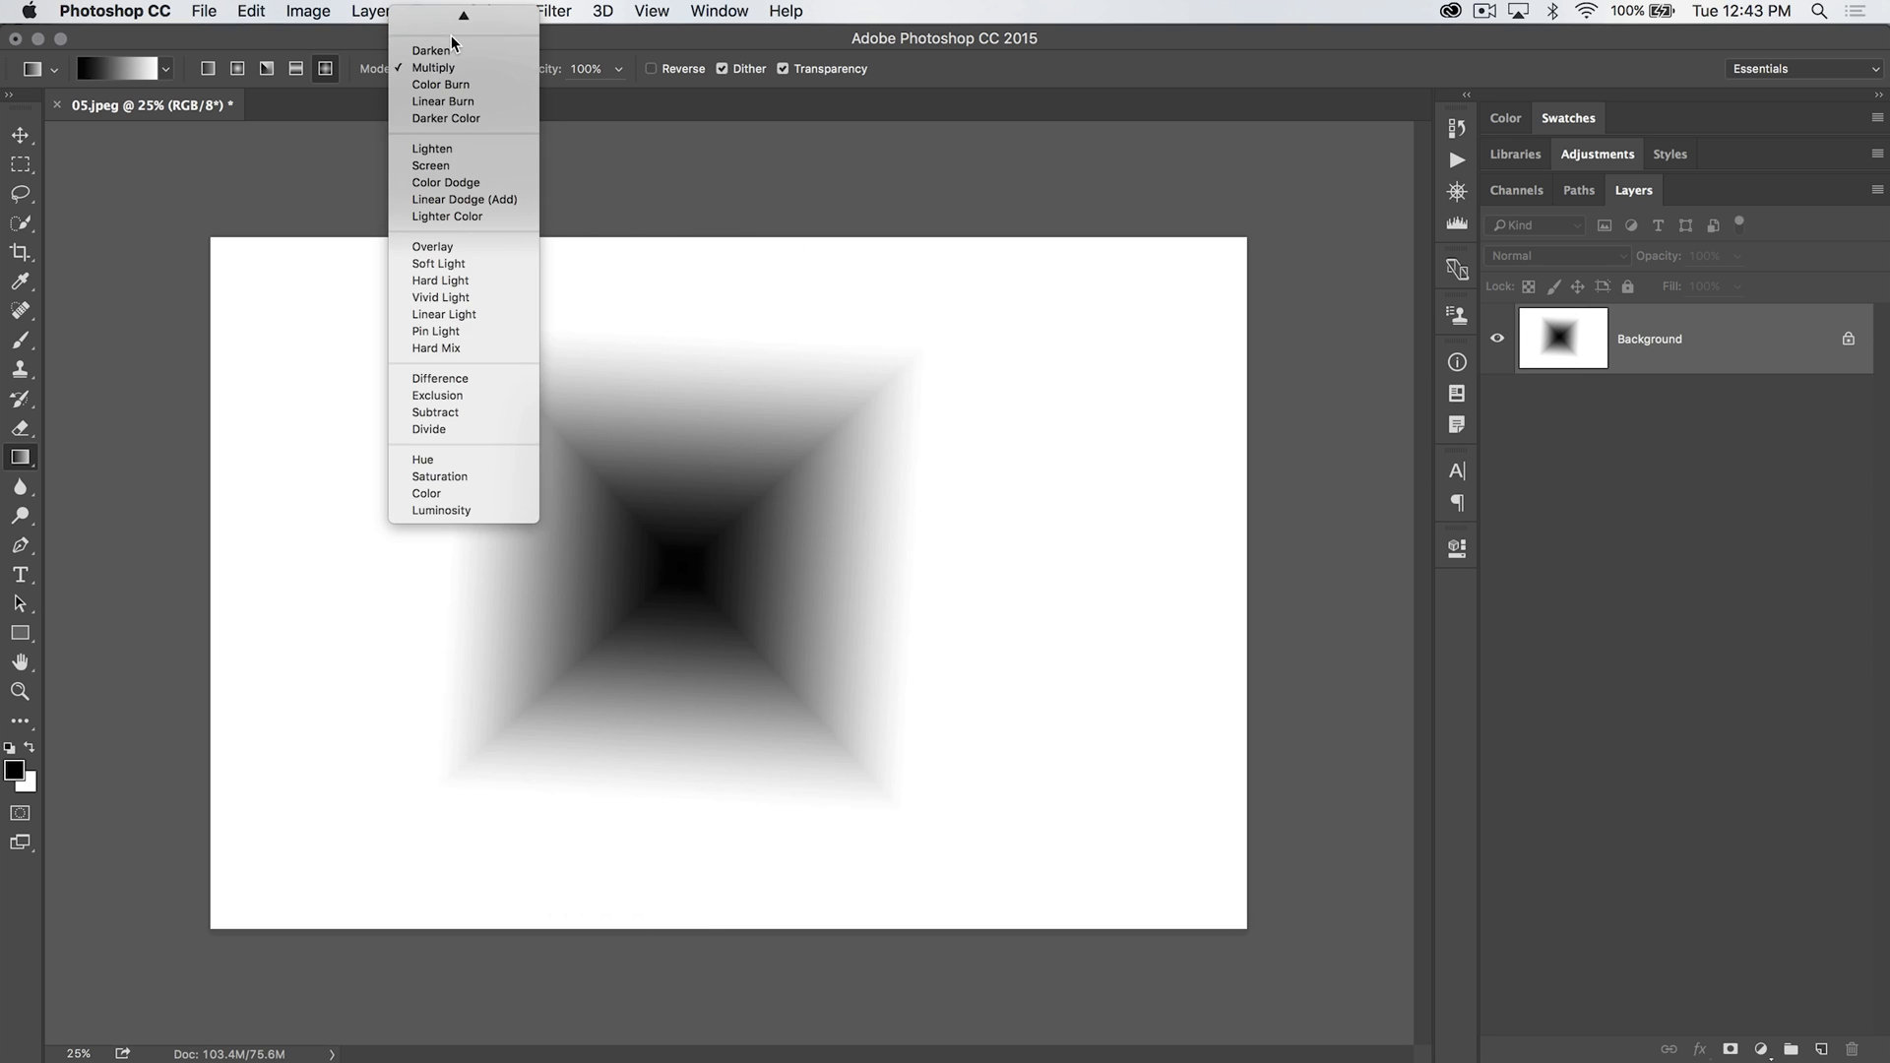
{"action": "left_click", "coordinate": [451, 17]}
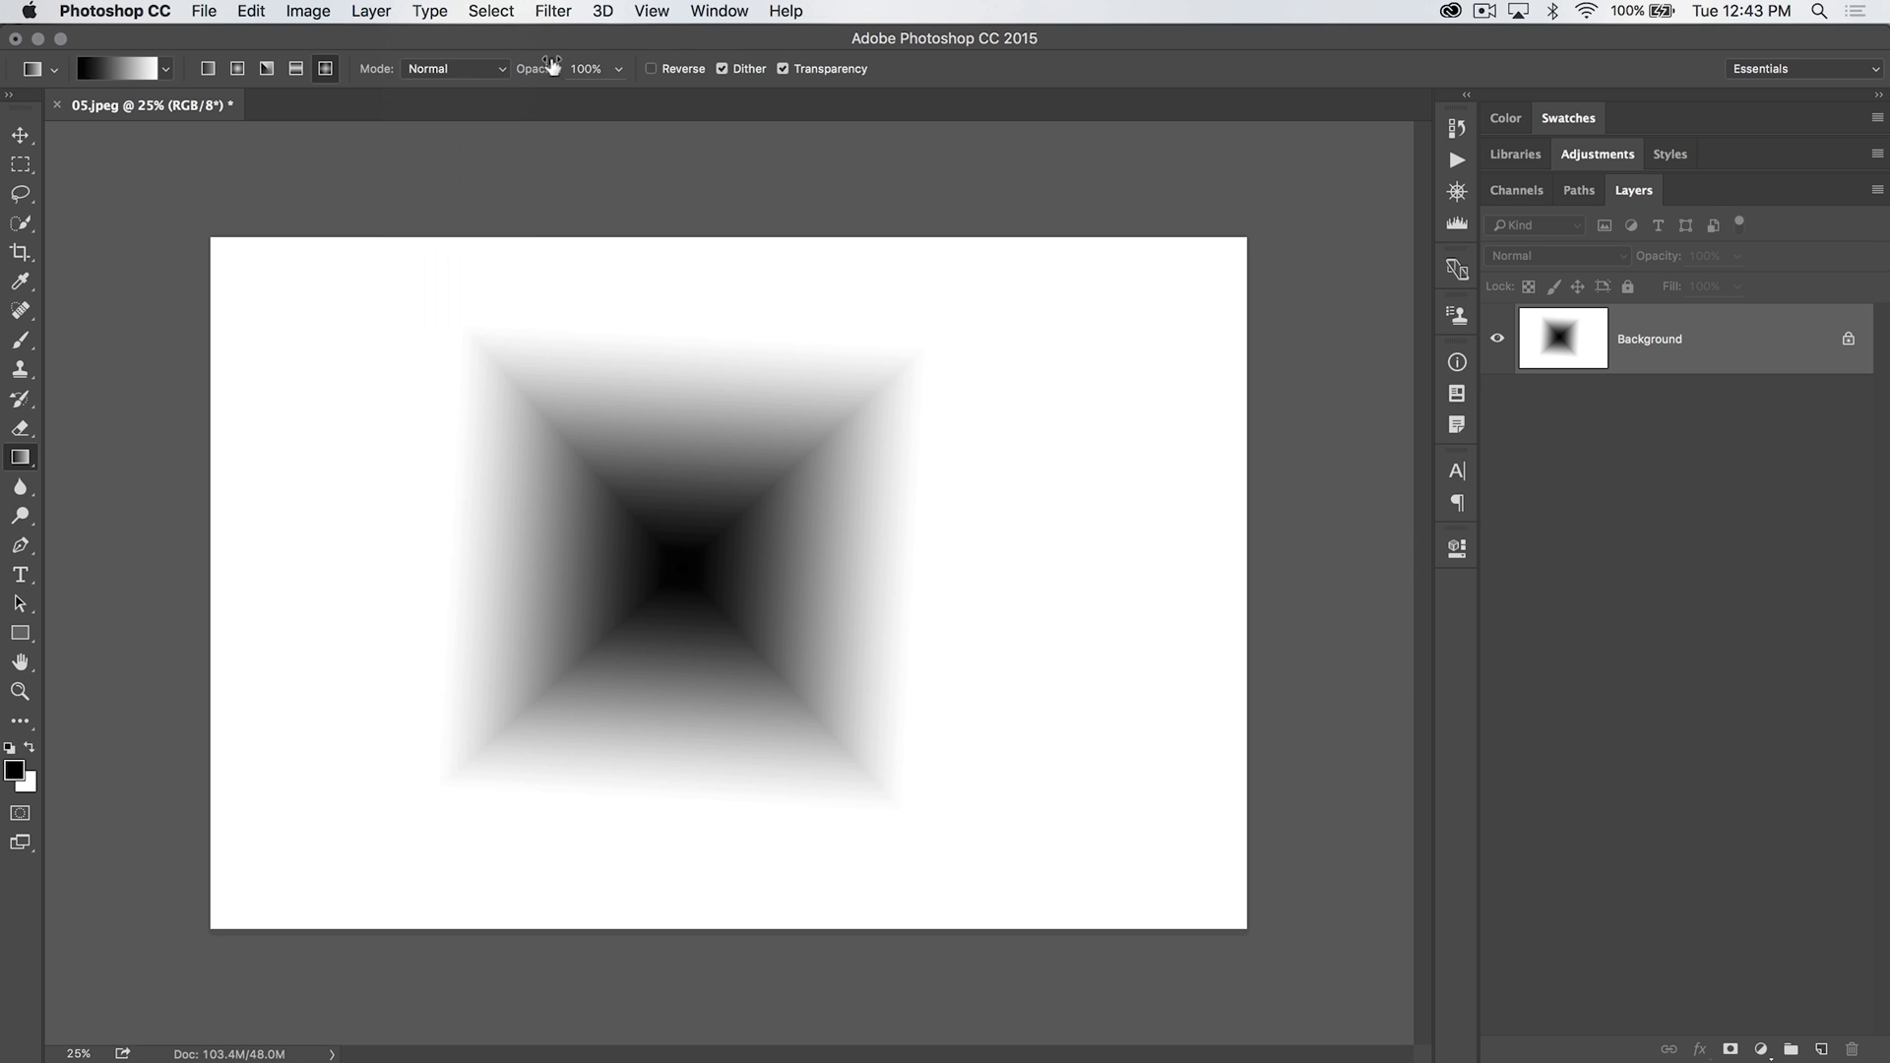
{"action": "left_click_drag", "start_coordinate": [549, 68], "coordinate": [467, 71]}
Layer five faint rotated diamond gradients into a rounded blob, then restore 100% opacity.
{"action": "left_click_drag", "start_coordinate": [800, 461], "coordinate": [1000, 581]}
{"action": "left_click_drag", "start_coordinate": [600, 611], "coordinate": [485, 779]}
{"action": "left_click_drag", "start_coordinate": [780, 561], "coordinate": [913, 677]}
{"action": "left_click_drag", "start_coordinate": [685, 581], "coordinate": [994, 514]}
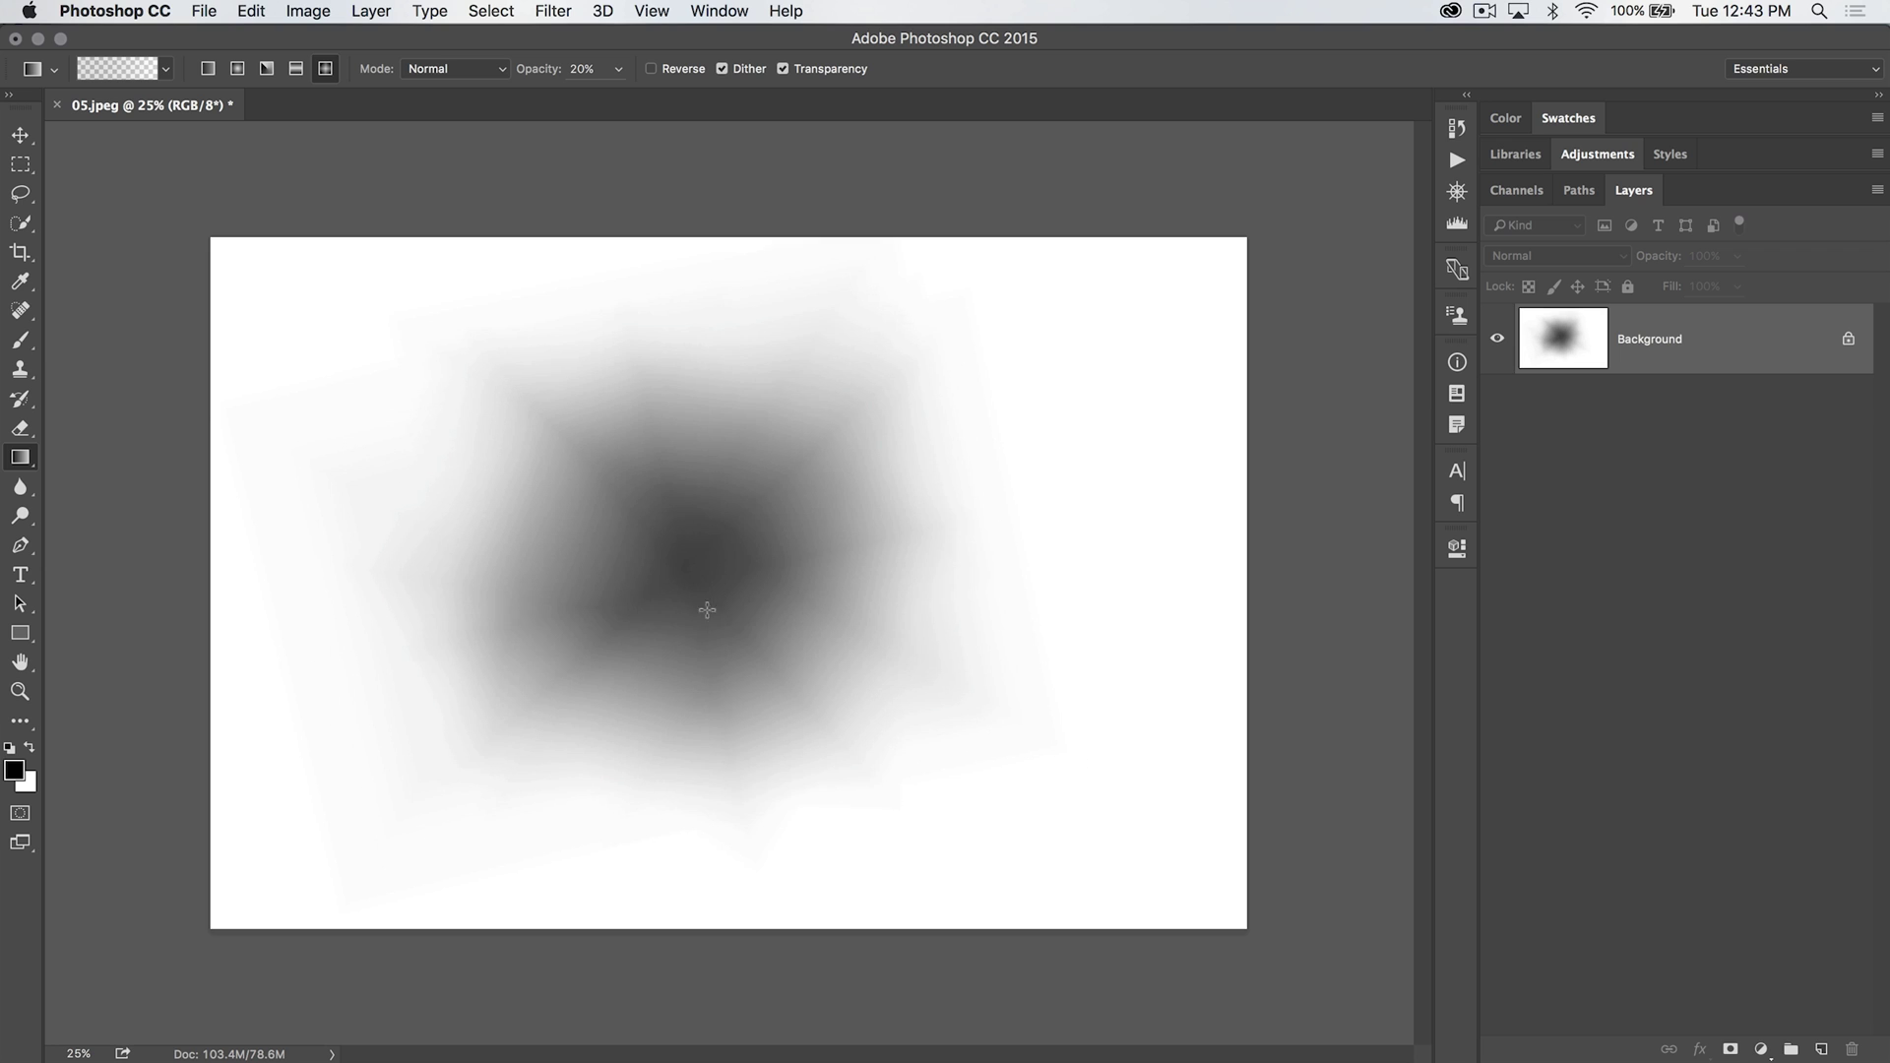
{"action": "left_click_drag", "start_coordinate": [707, 610], "coordinate": [894, 675]}
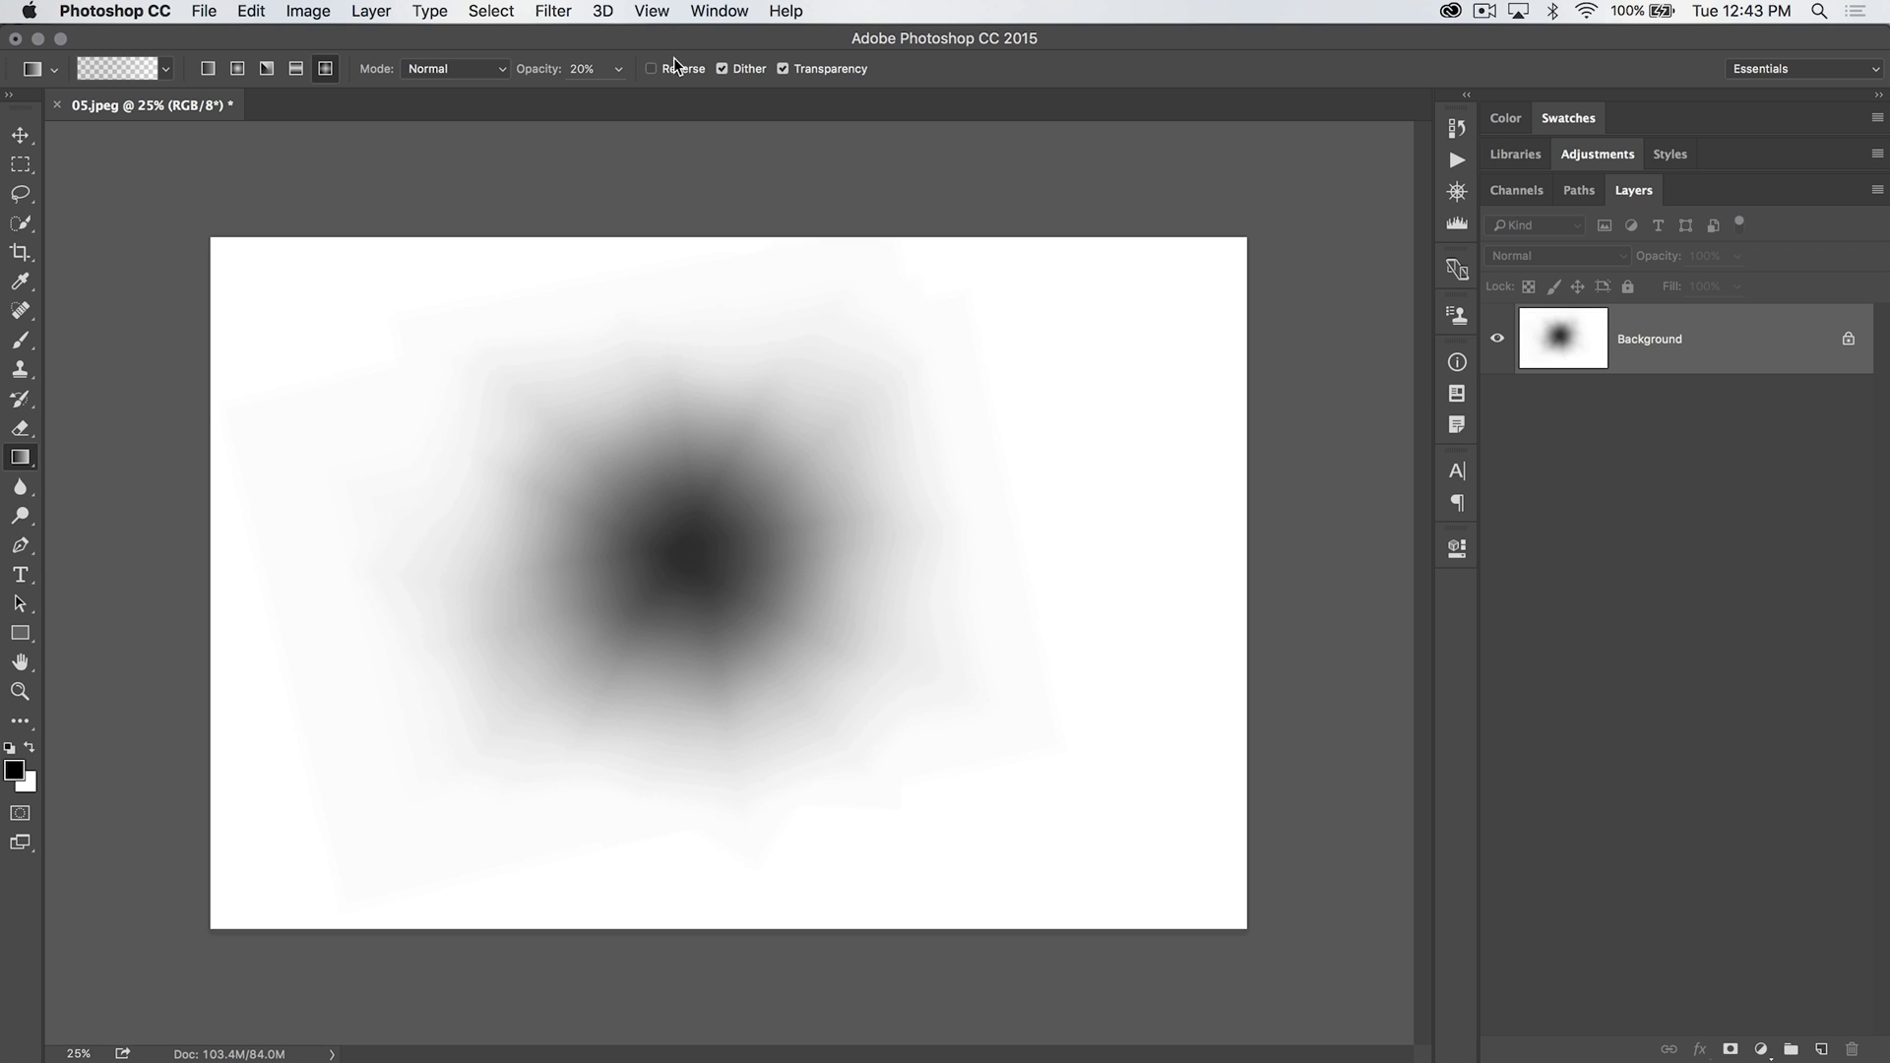
{"action": "key", "text": "0"}
{"action": "left_click", "coordinate": [675, 71]}
{"action": "left_click_drag", "start_coordinate": [699, 547], "coordinate": [1248, 753]}
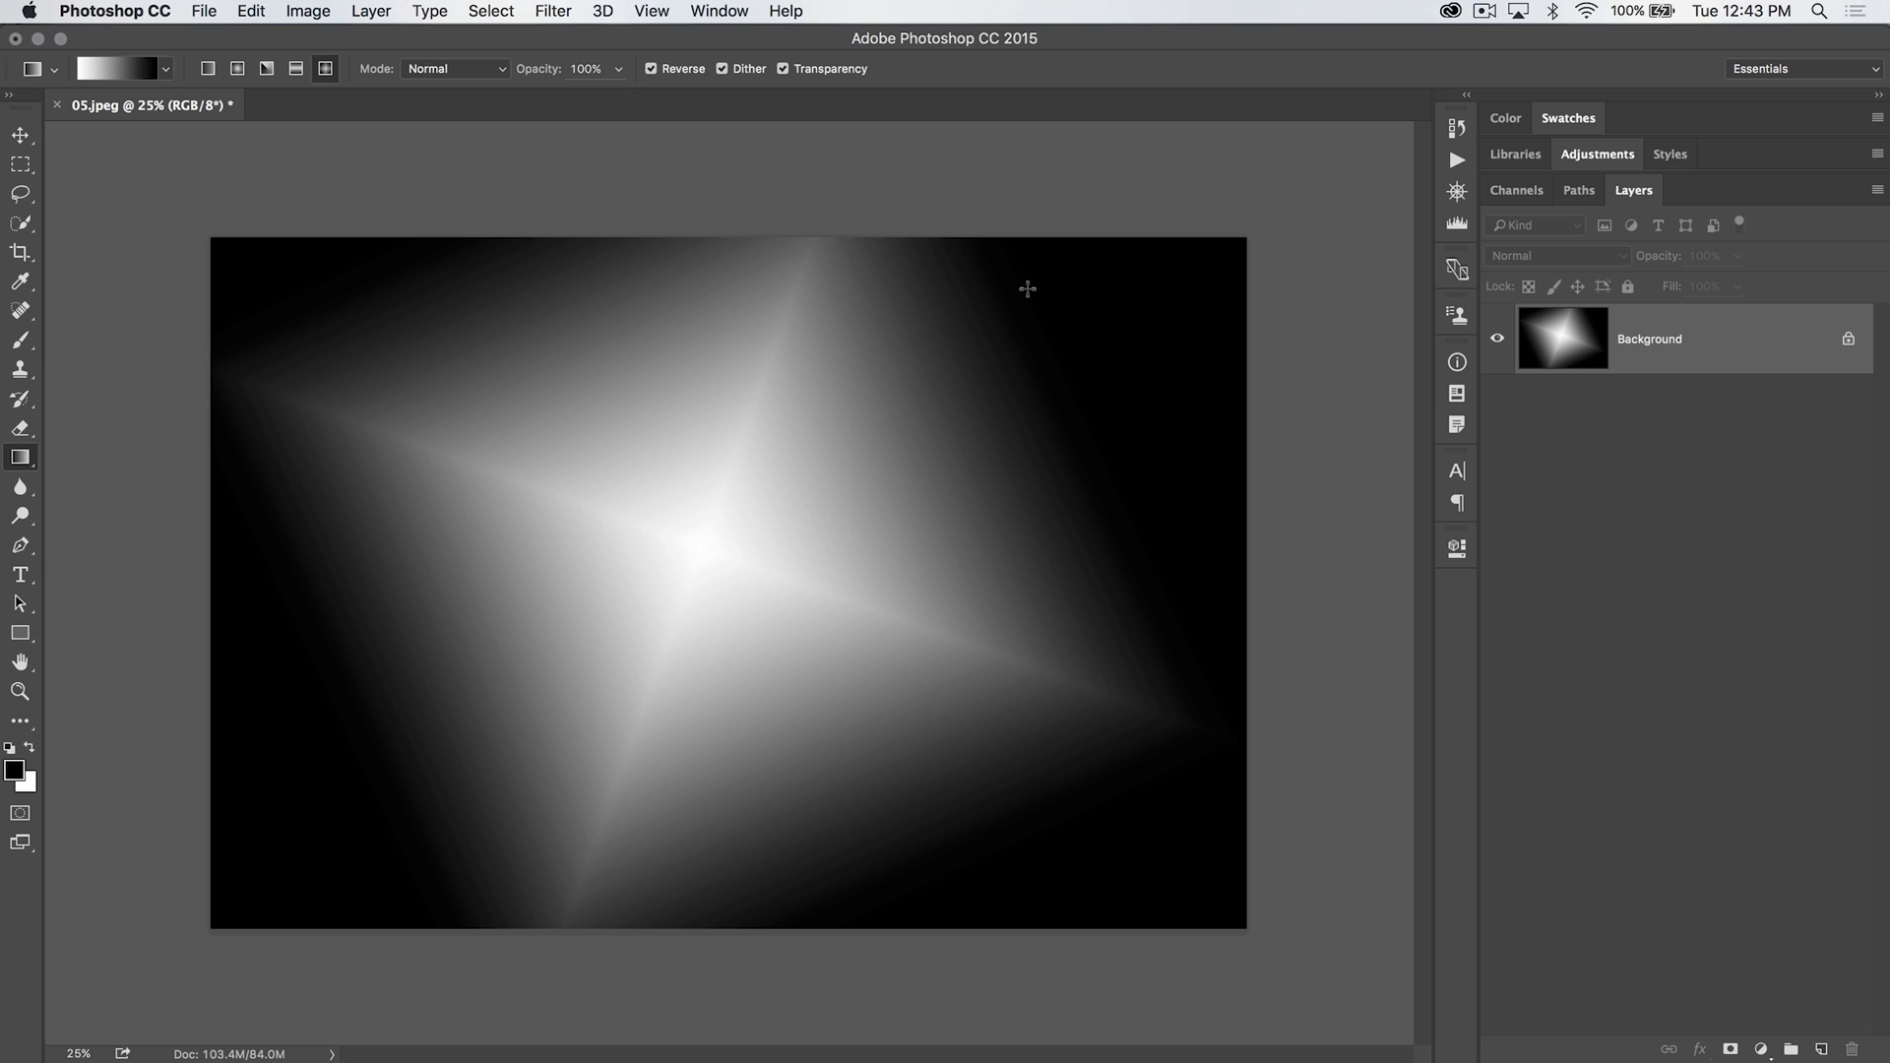
{"action": "key", "text": "super+z"}
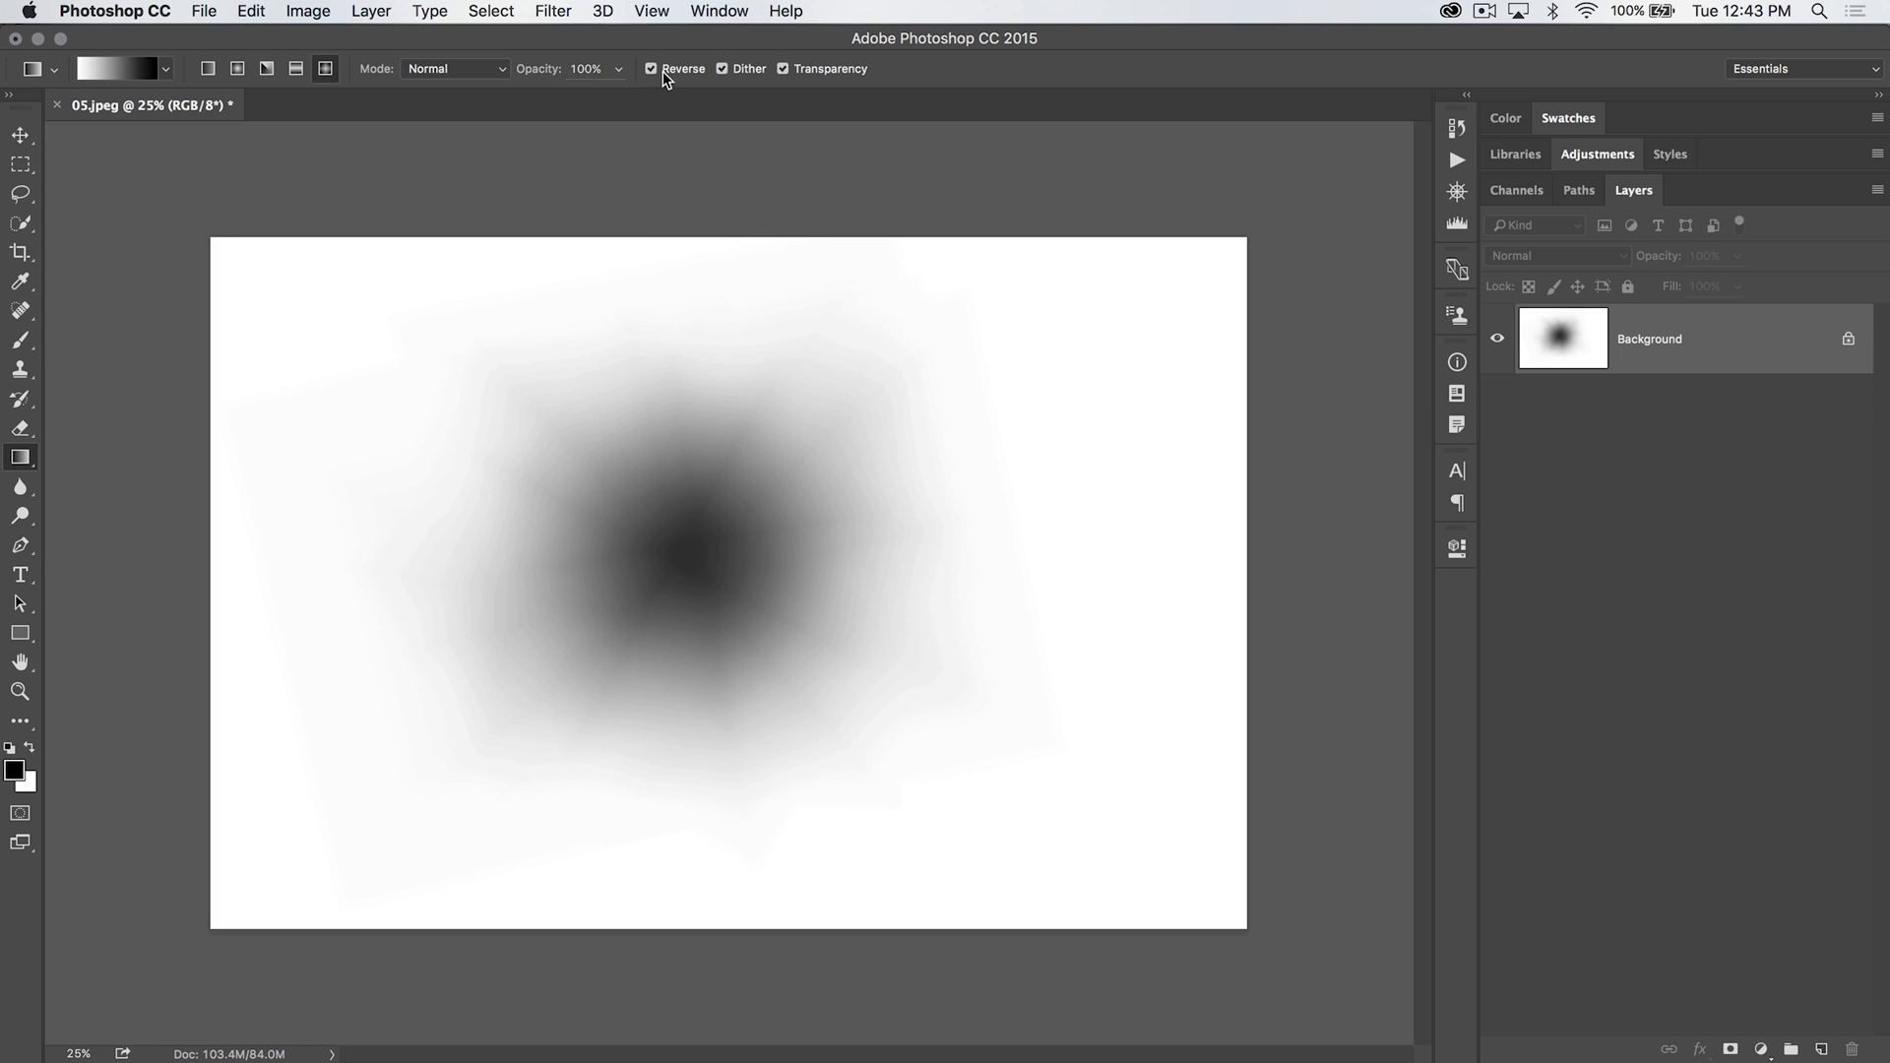
{"action": "left_click", "coordinate": [666, 71]}
{"action": "left_click", "coordinate": [119, 69]}
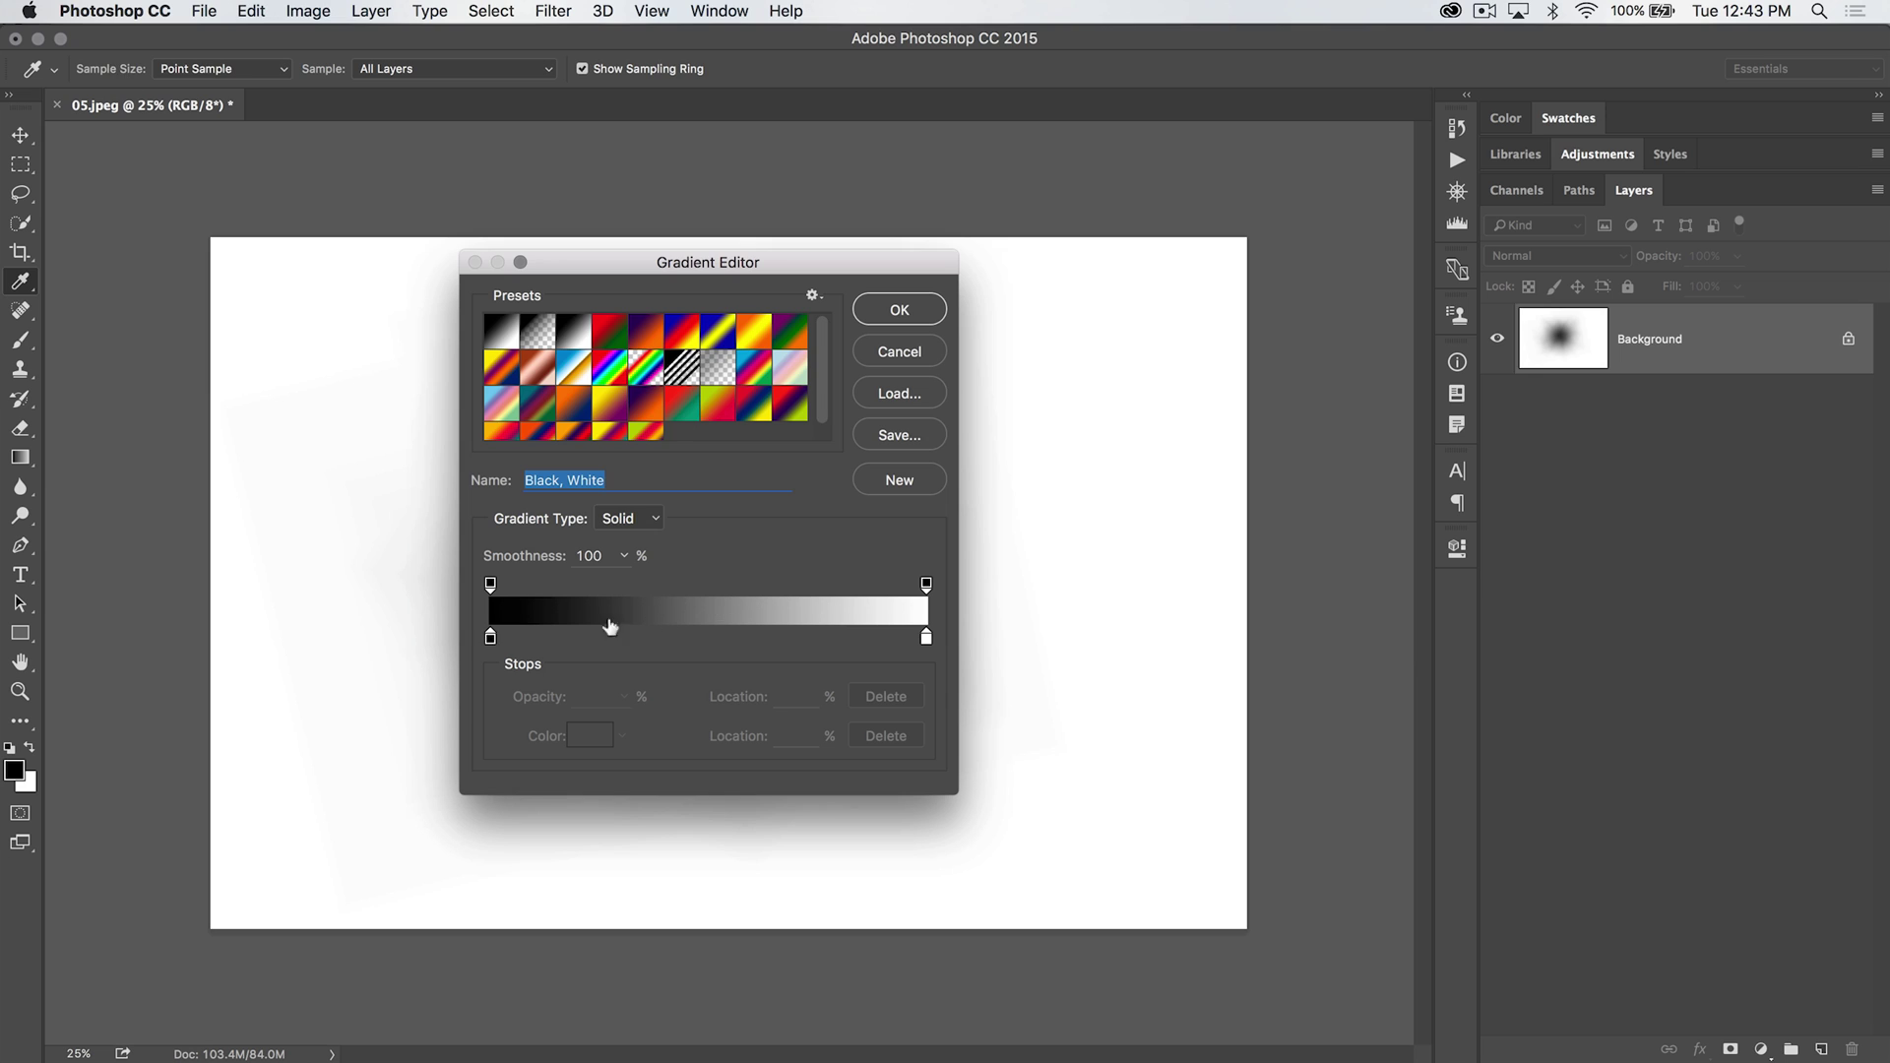
{"action": "left_click_drag", "start_coordinate": [490, 638], "coordinate": [371, 640]}
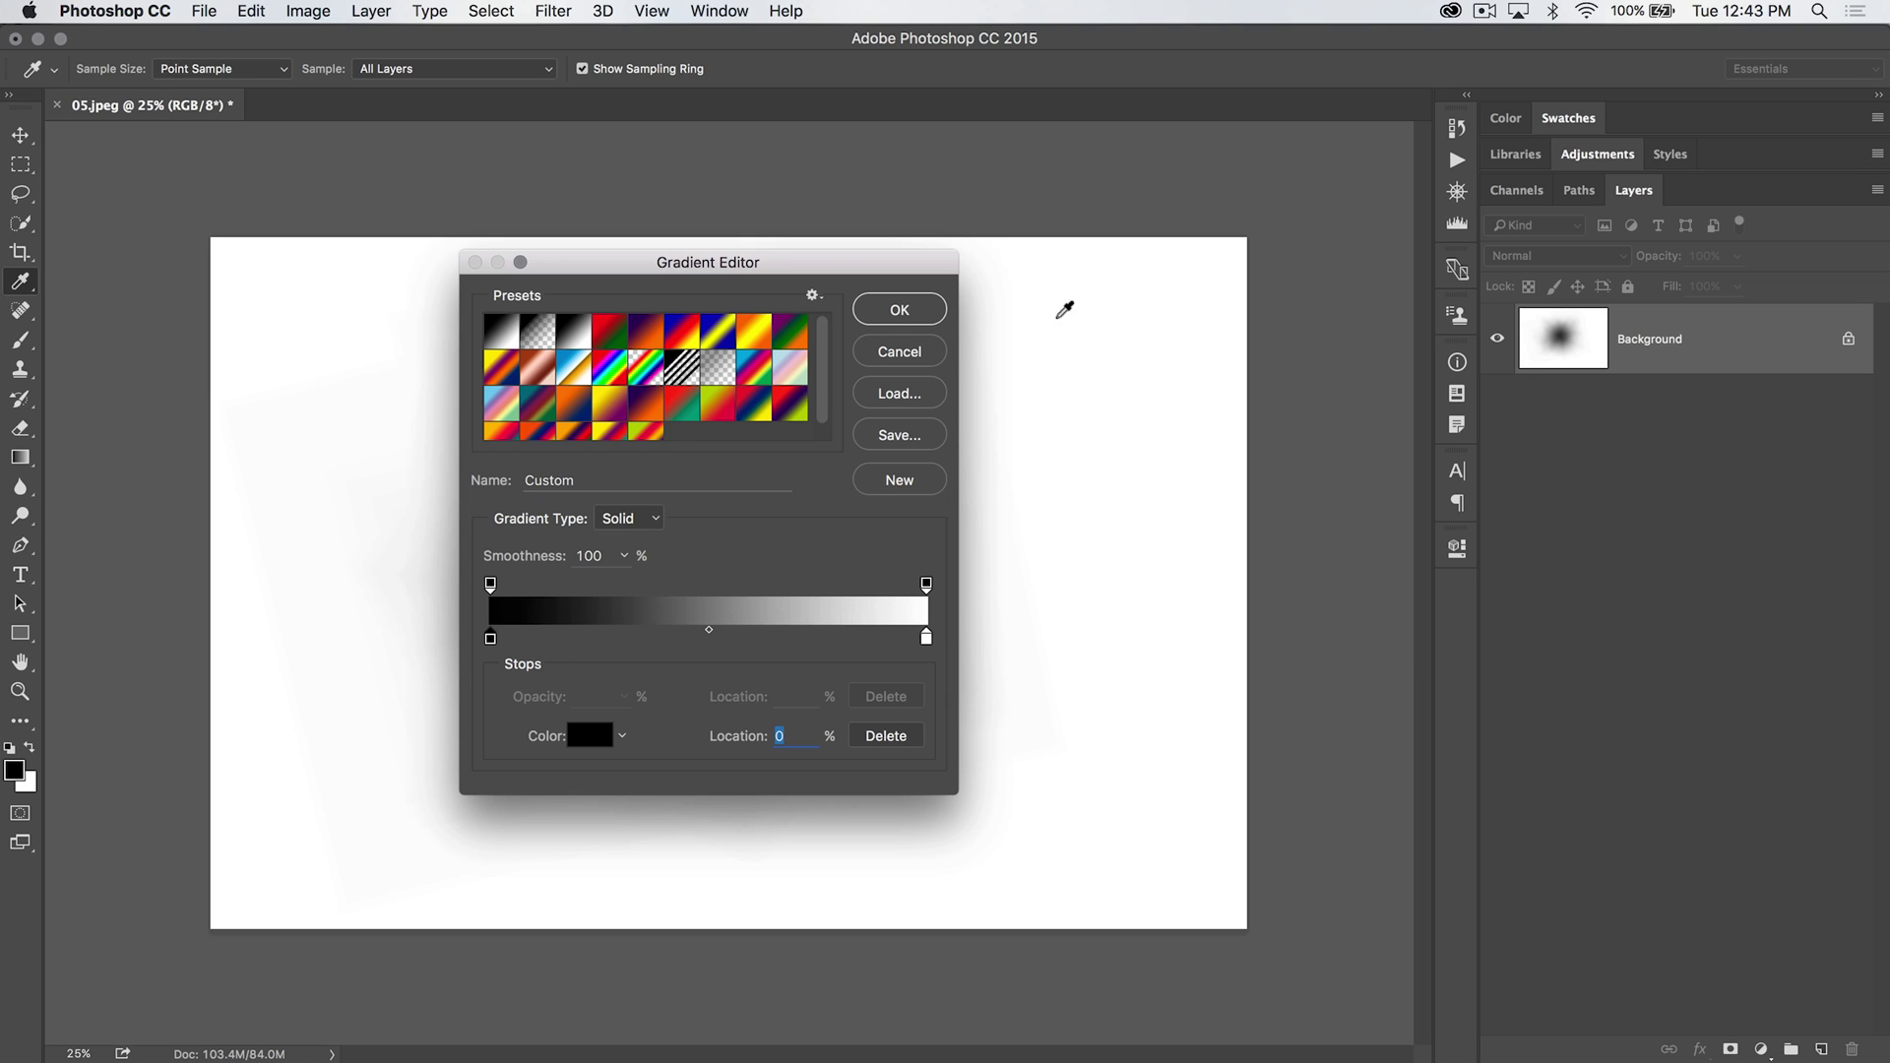
{"action": "key", "text": "Return"}
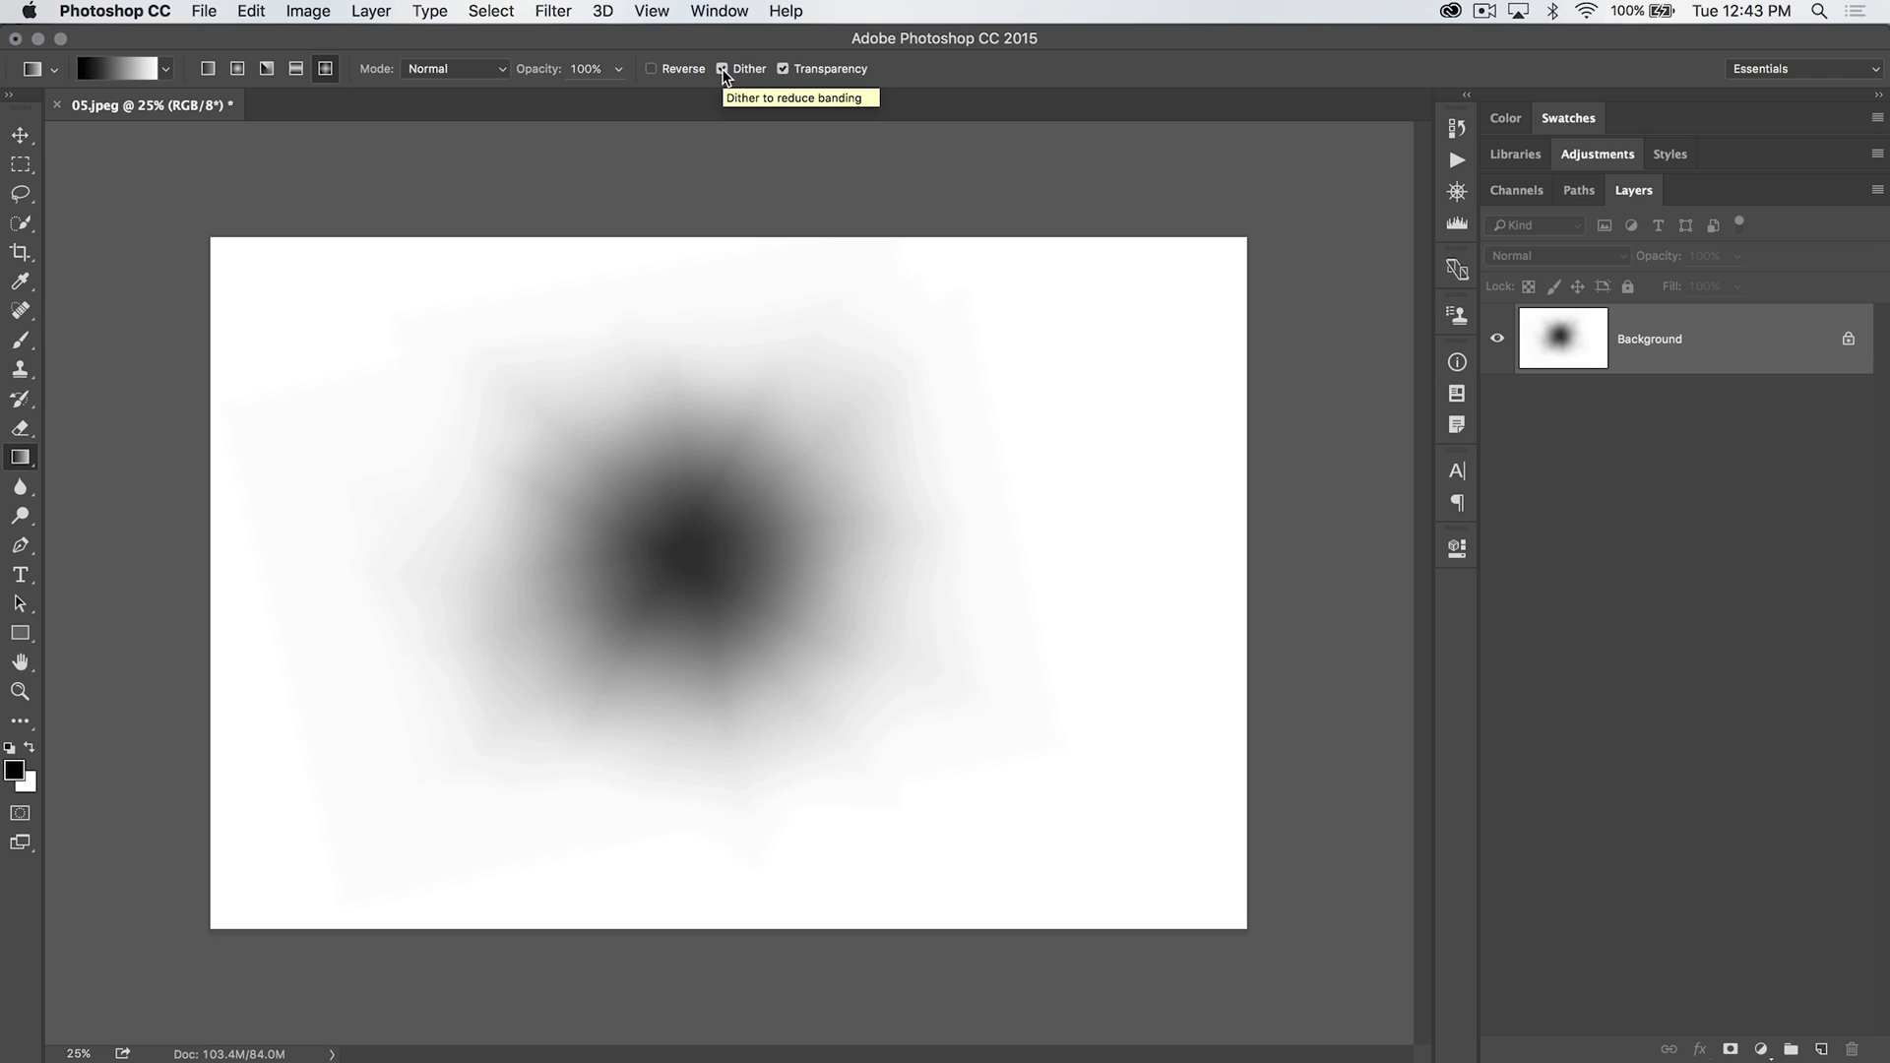
{"action": "left_click", "coordinate": [236, 71]}
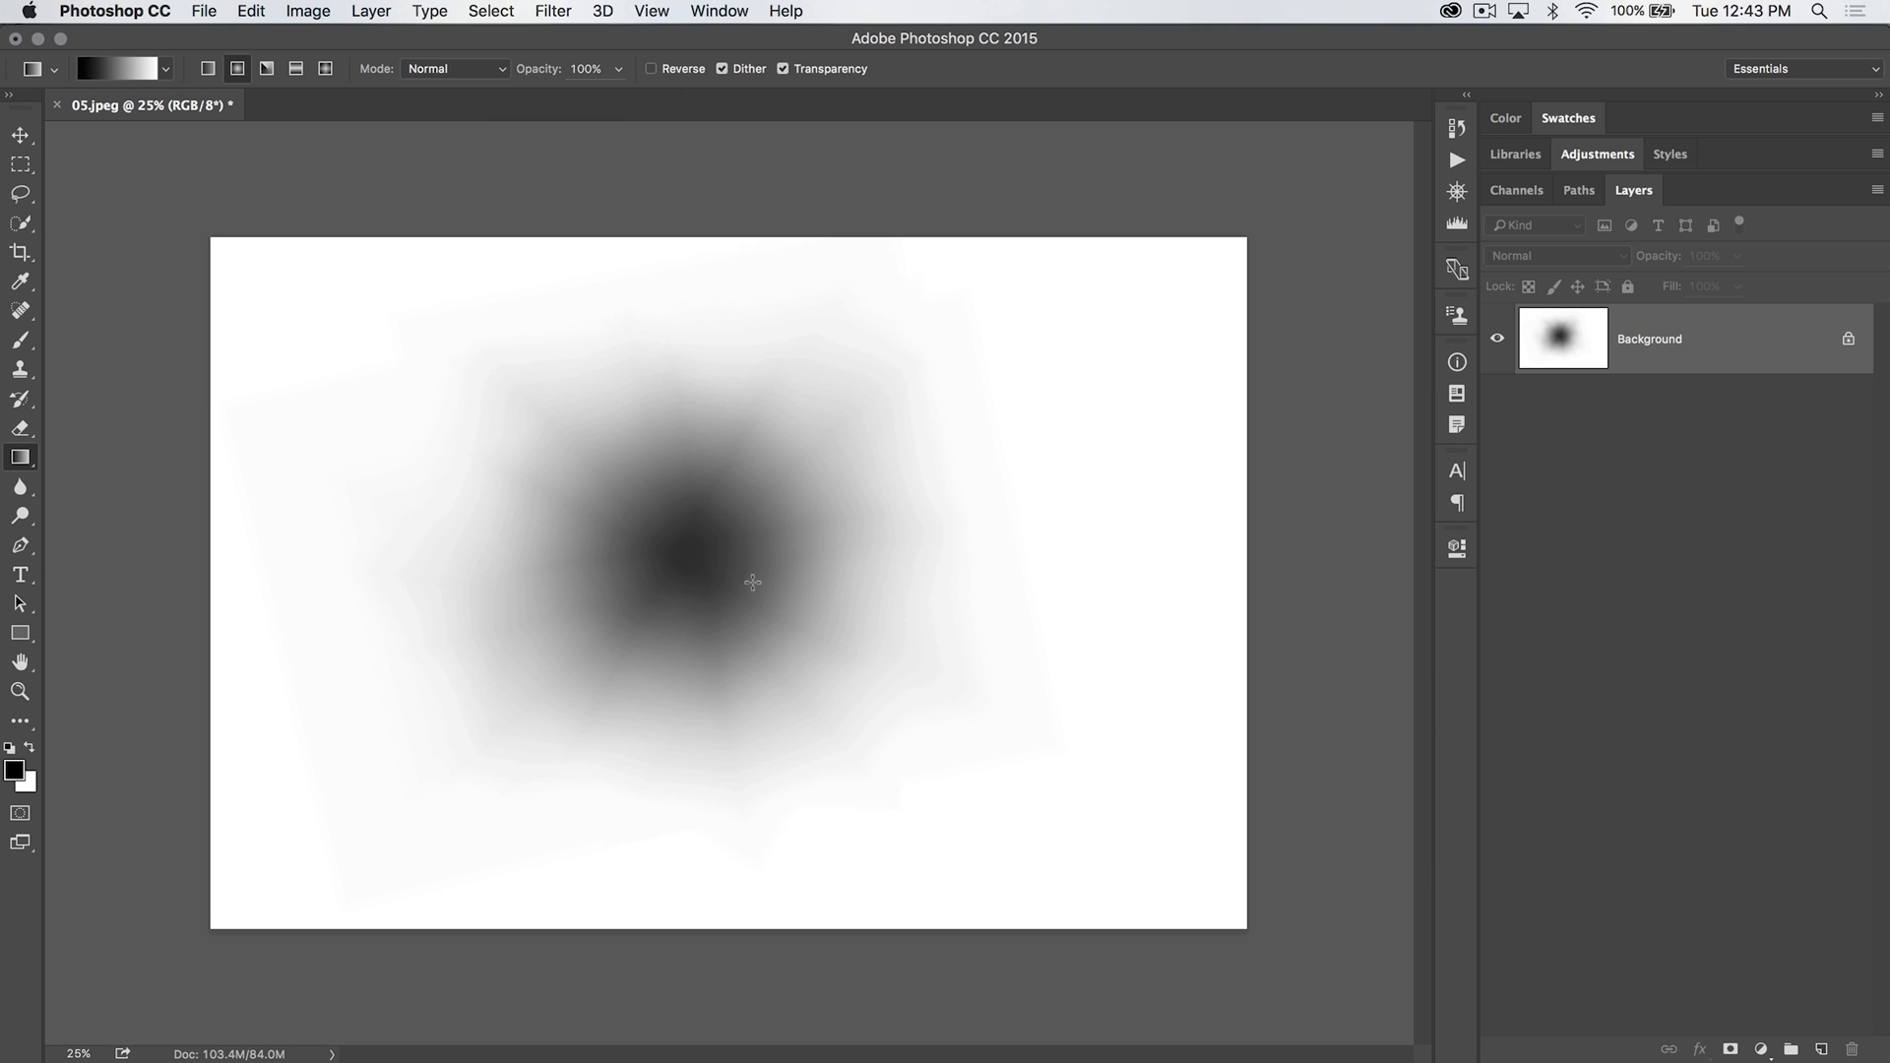
Draw trial radial gradients from the centre, toggling Dither off and back on.
{"action": "left_click_drag", "start_coordinate": [686, 561], "coordinate": [982, 794]}
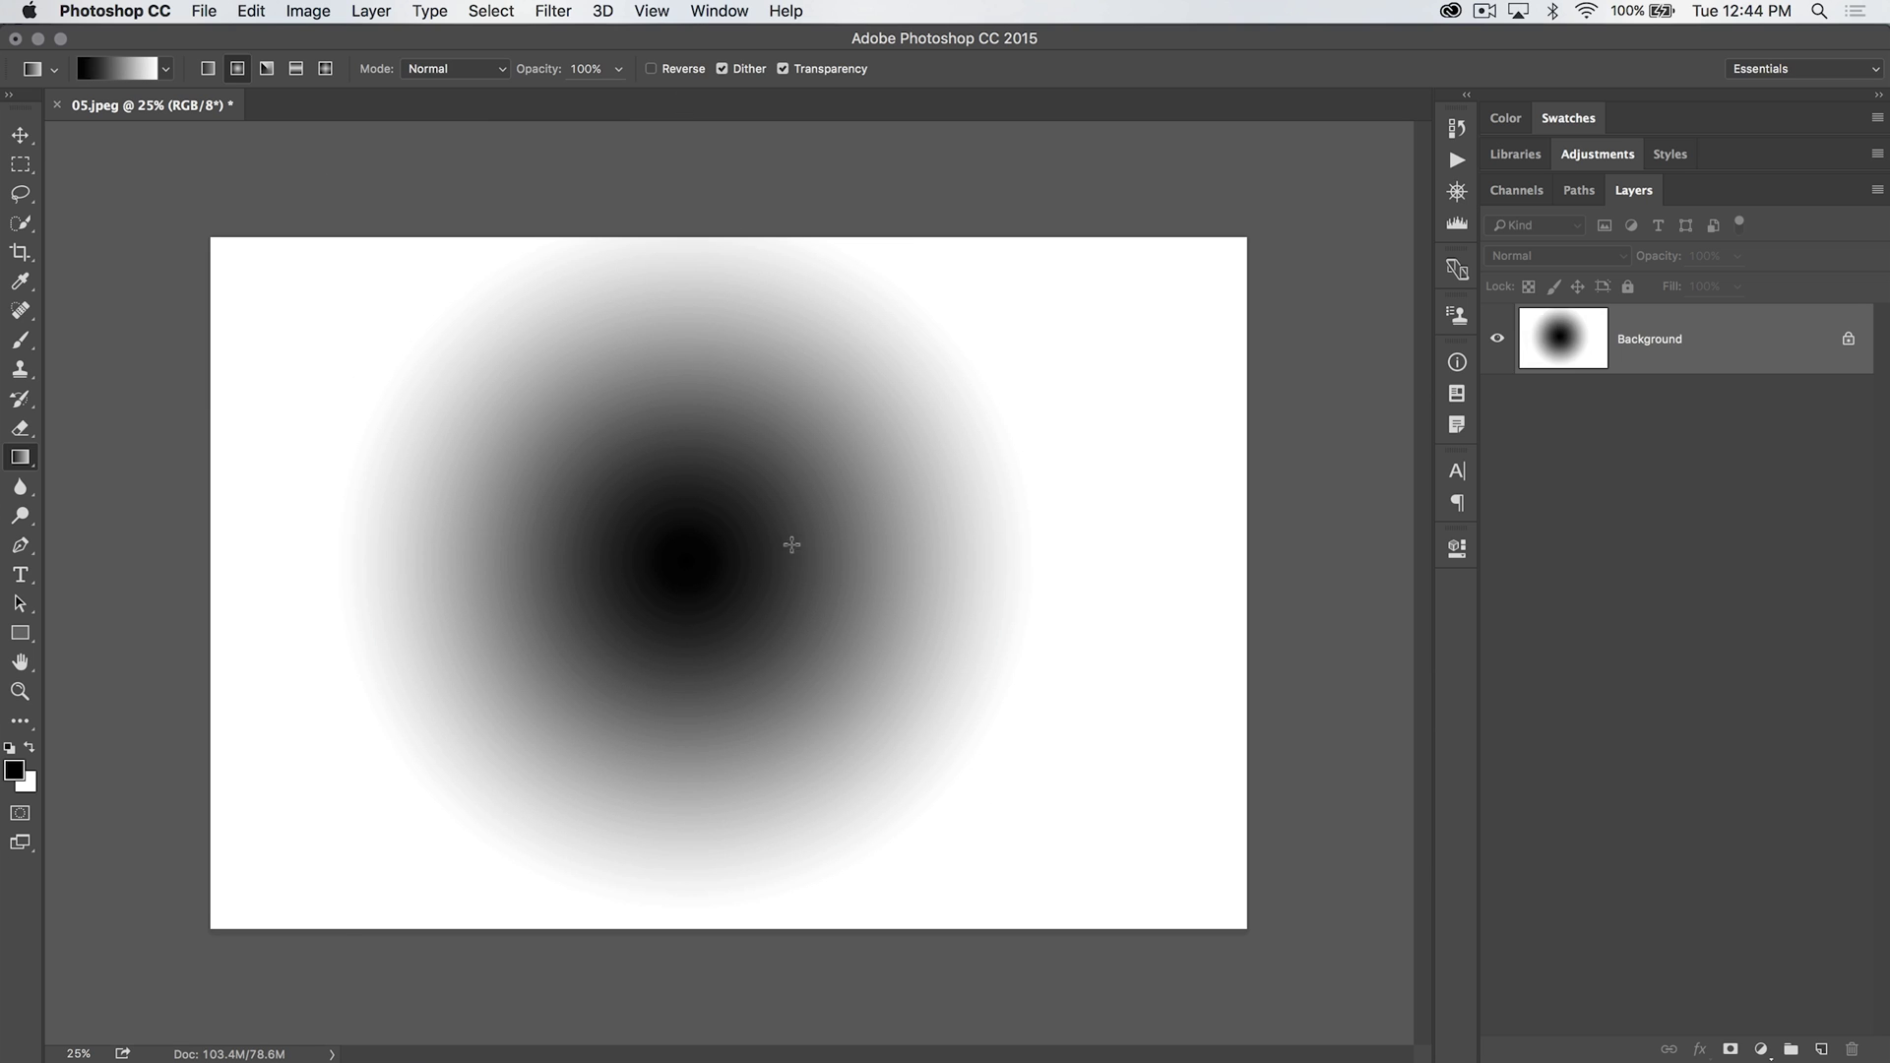
{"action": "key", "text": "super+equal"}
{"action": "key", "text": "super+equal"}
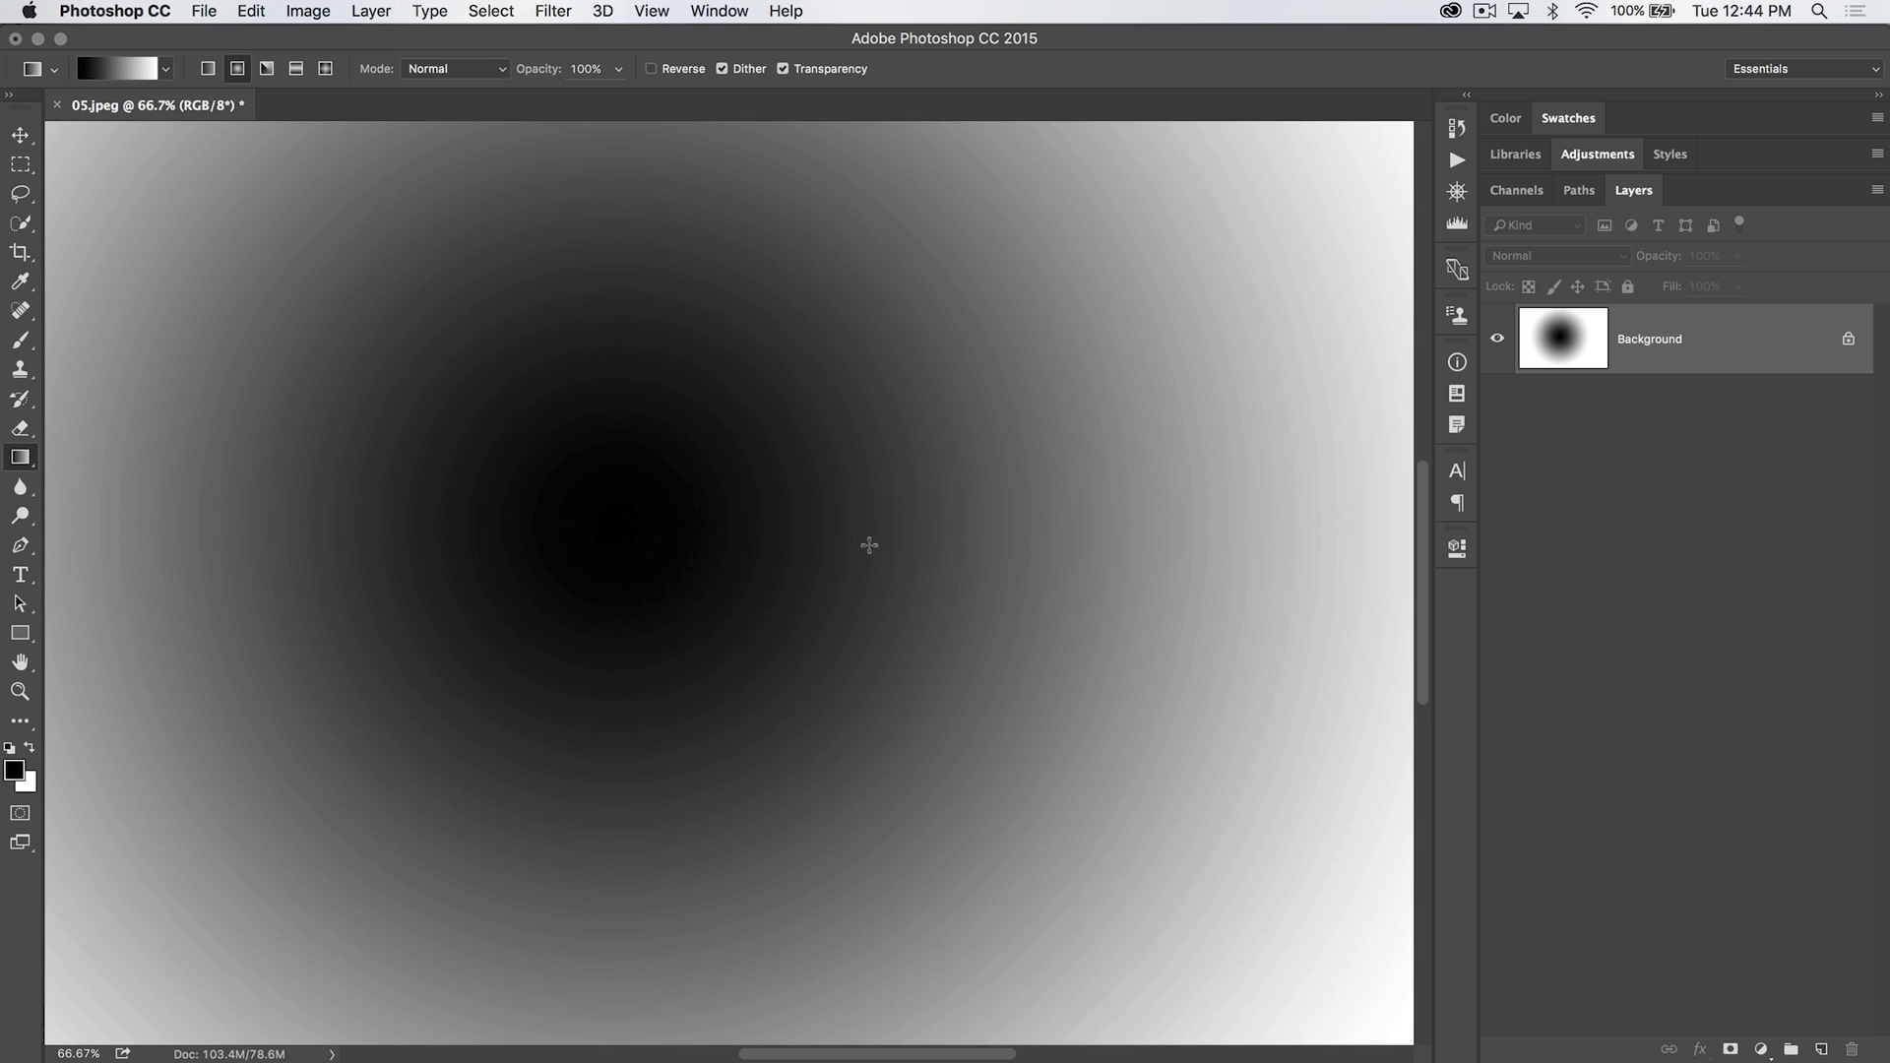
{"action": "left_click", "coordinate": [723, 69]}
{"action": "left_click_drag", "start_coordinate": [664, 419], "coordinate": [1274, 839]}
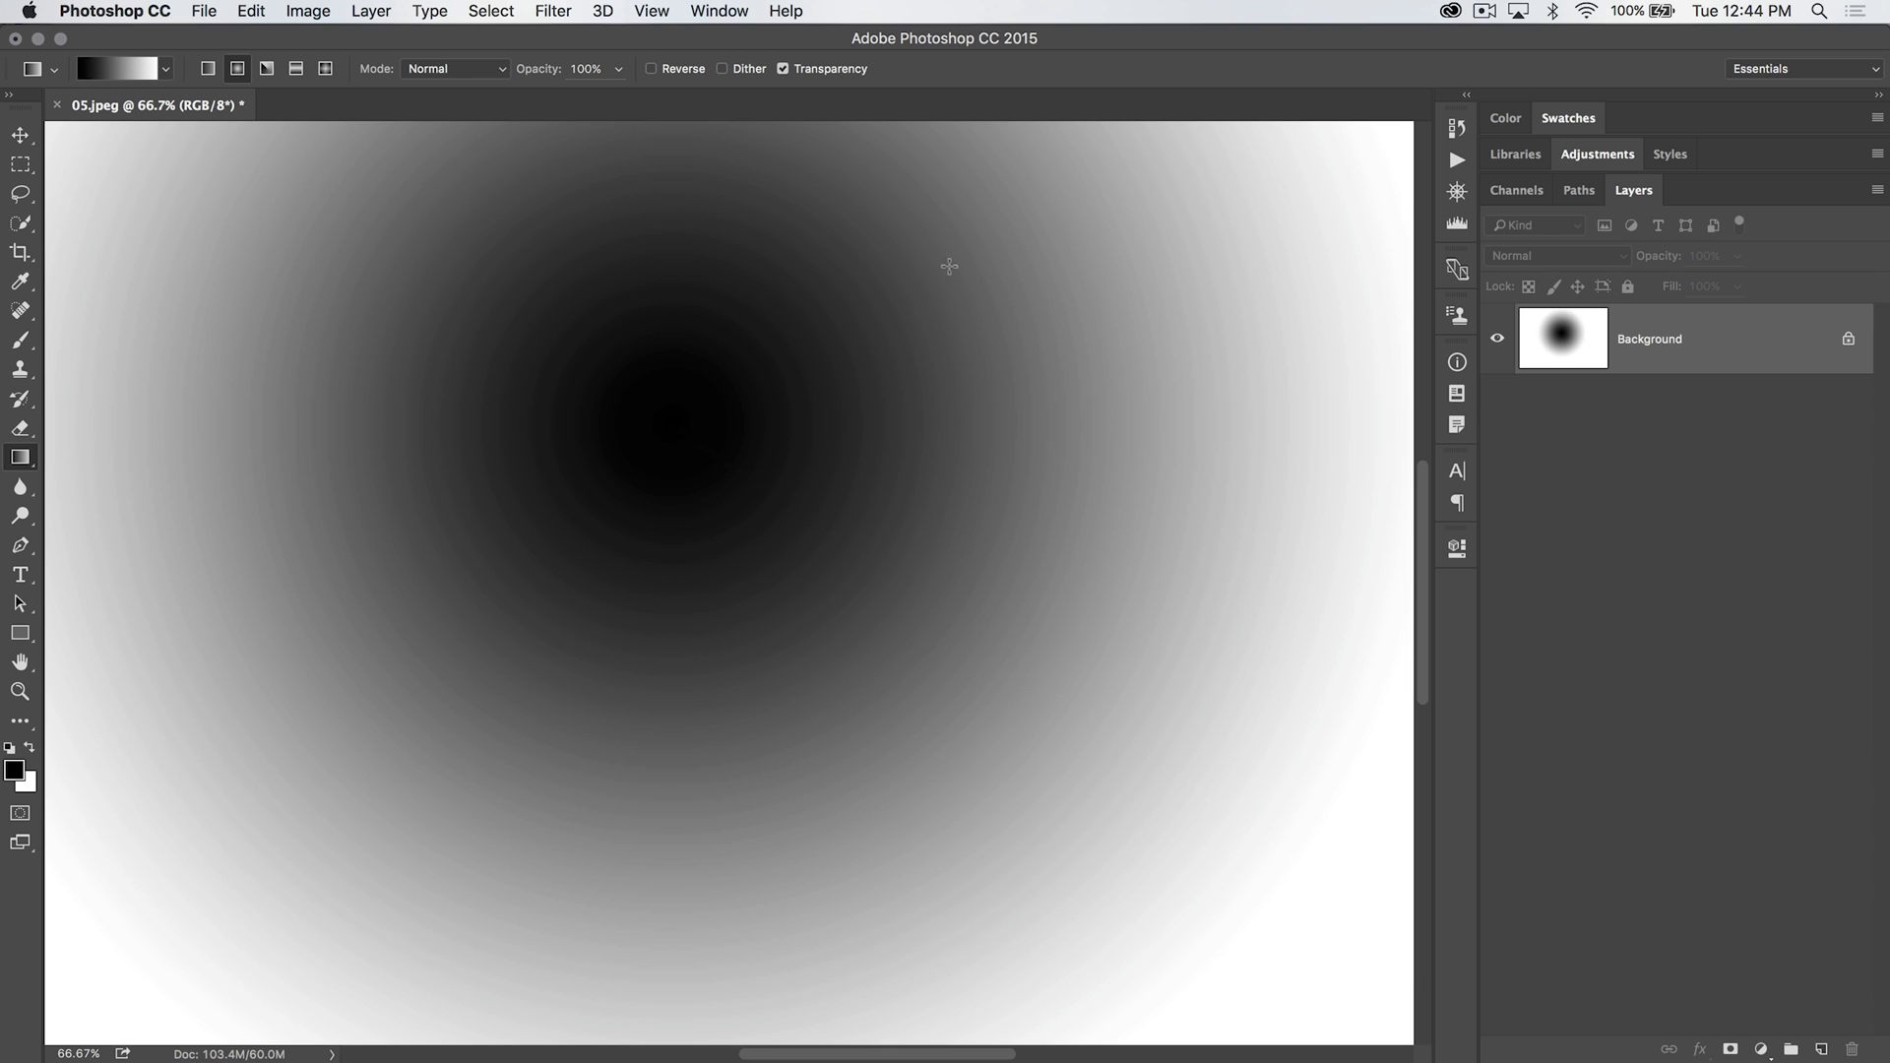
{"action": "left_click", "coordinate": [722, 69]}
Undo the radial gradients back to the soft dark blob and zoom out.
{"action": "key", "text": "super+minus"}
{"action": "key", "text": "super+minus"}
{"action": "key", "text": "super+z"}
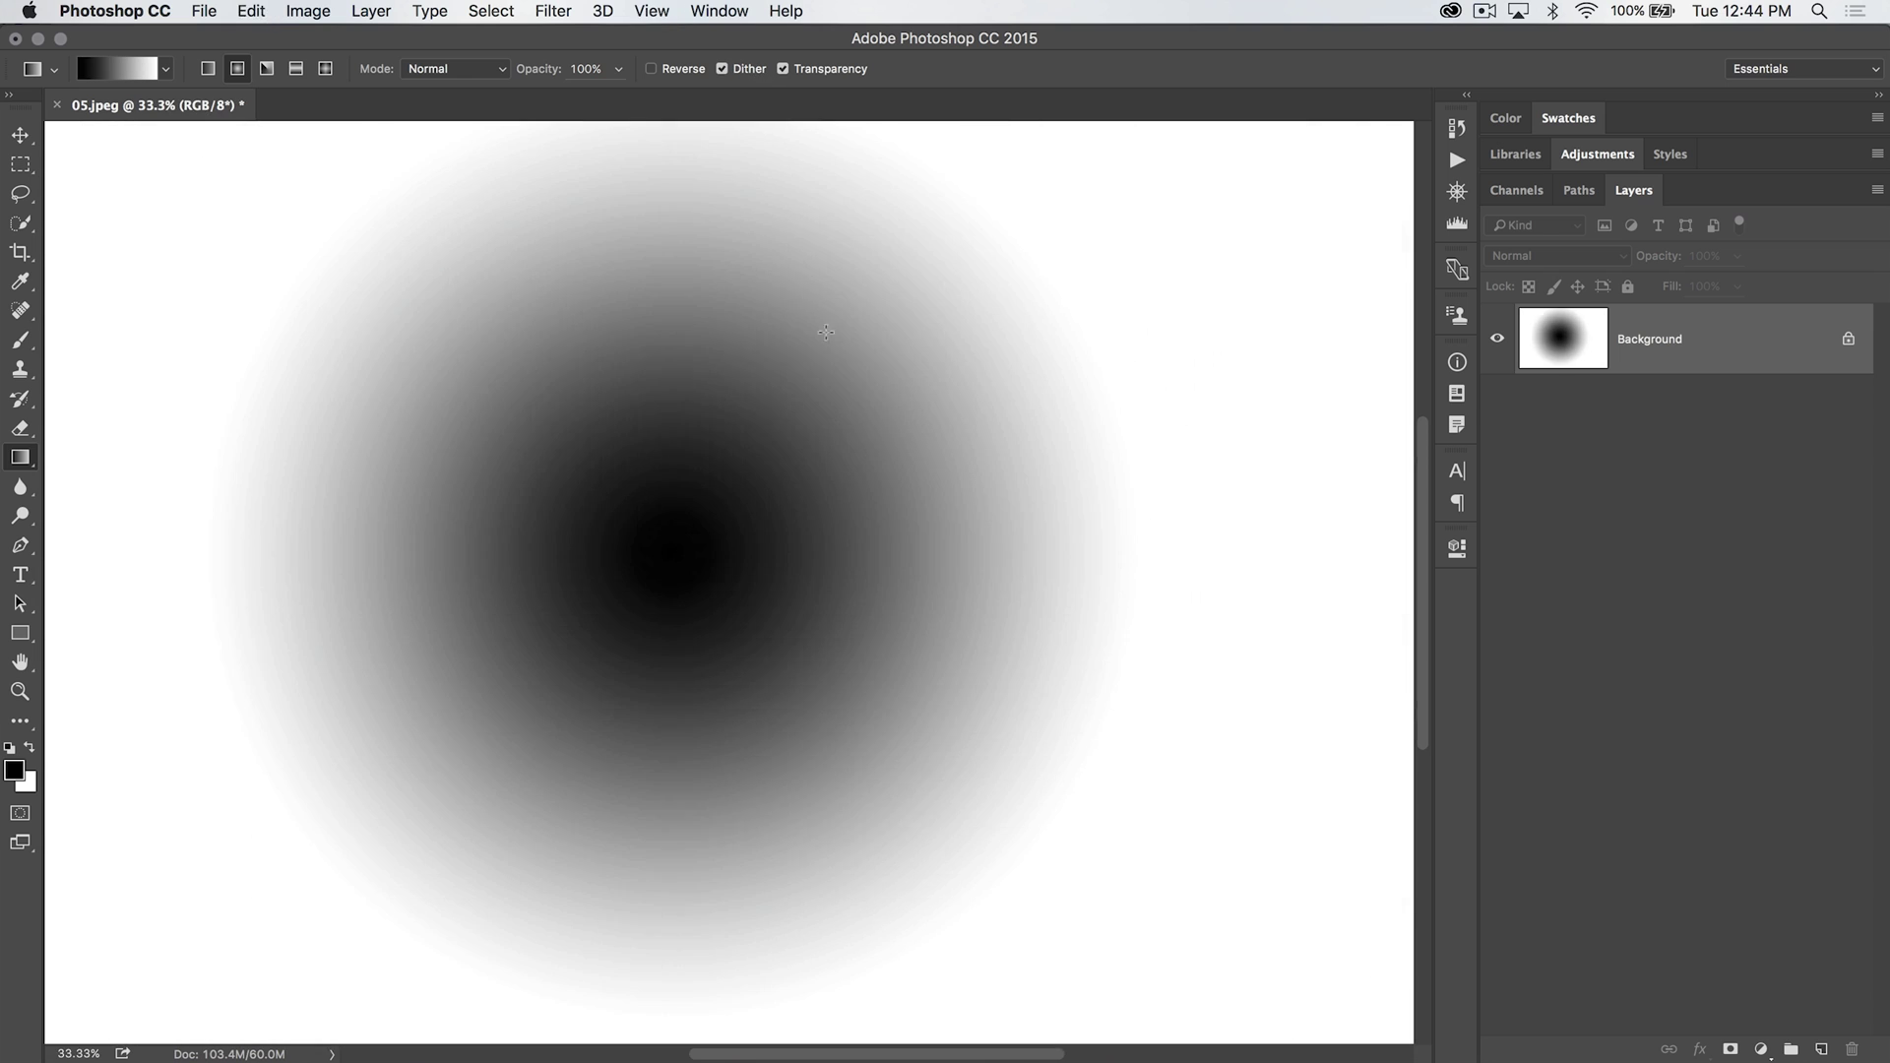
{"action": "key", "text": "alt+super+z"}
{"action": "key", "text": "super+minus"}
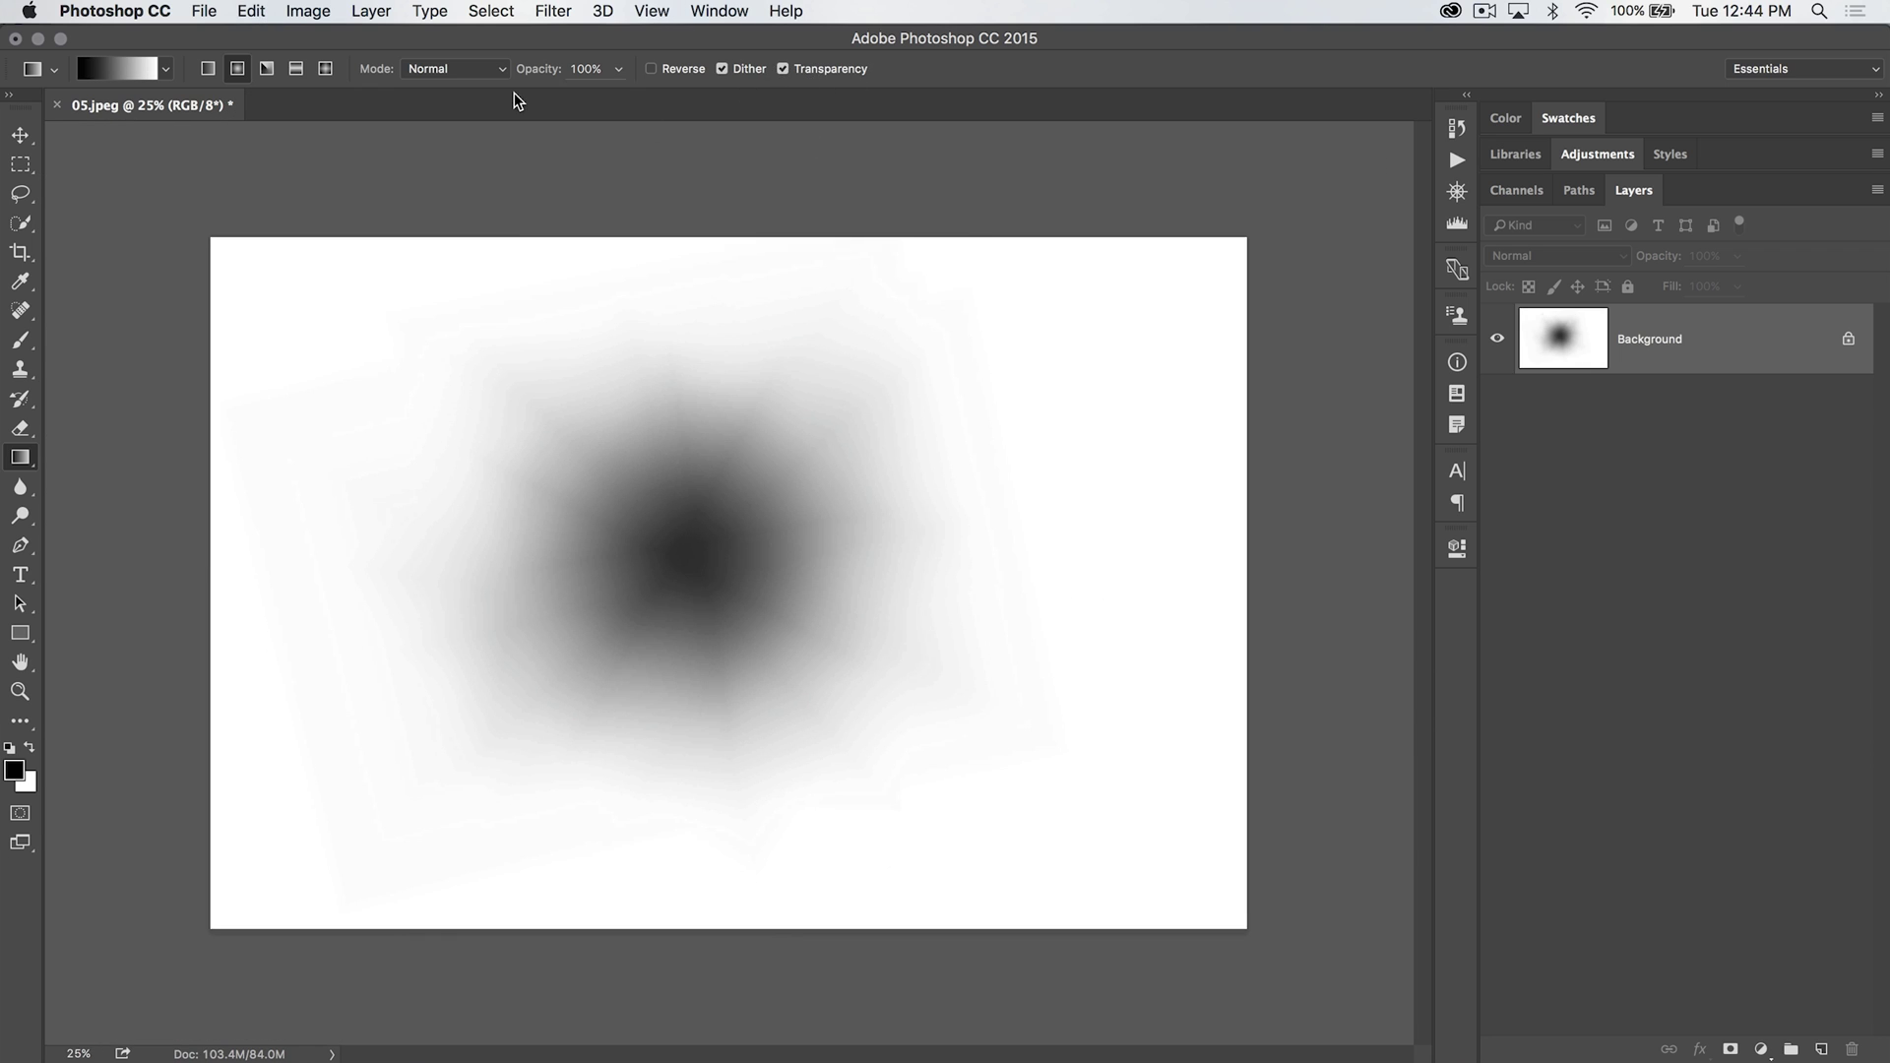
Choose the Foreground to Transparent preset with the Linear gradient style.
{"action": "left_click", "coordinate": [166, 68]}
{"action": "left_click", "coordinate": [83, 109]}
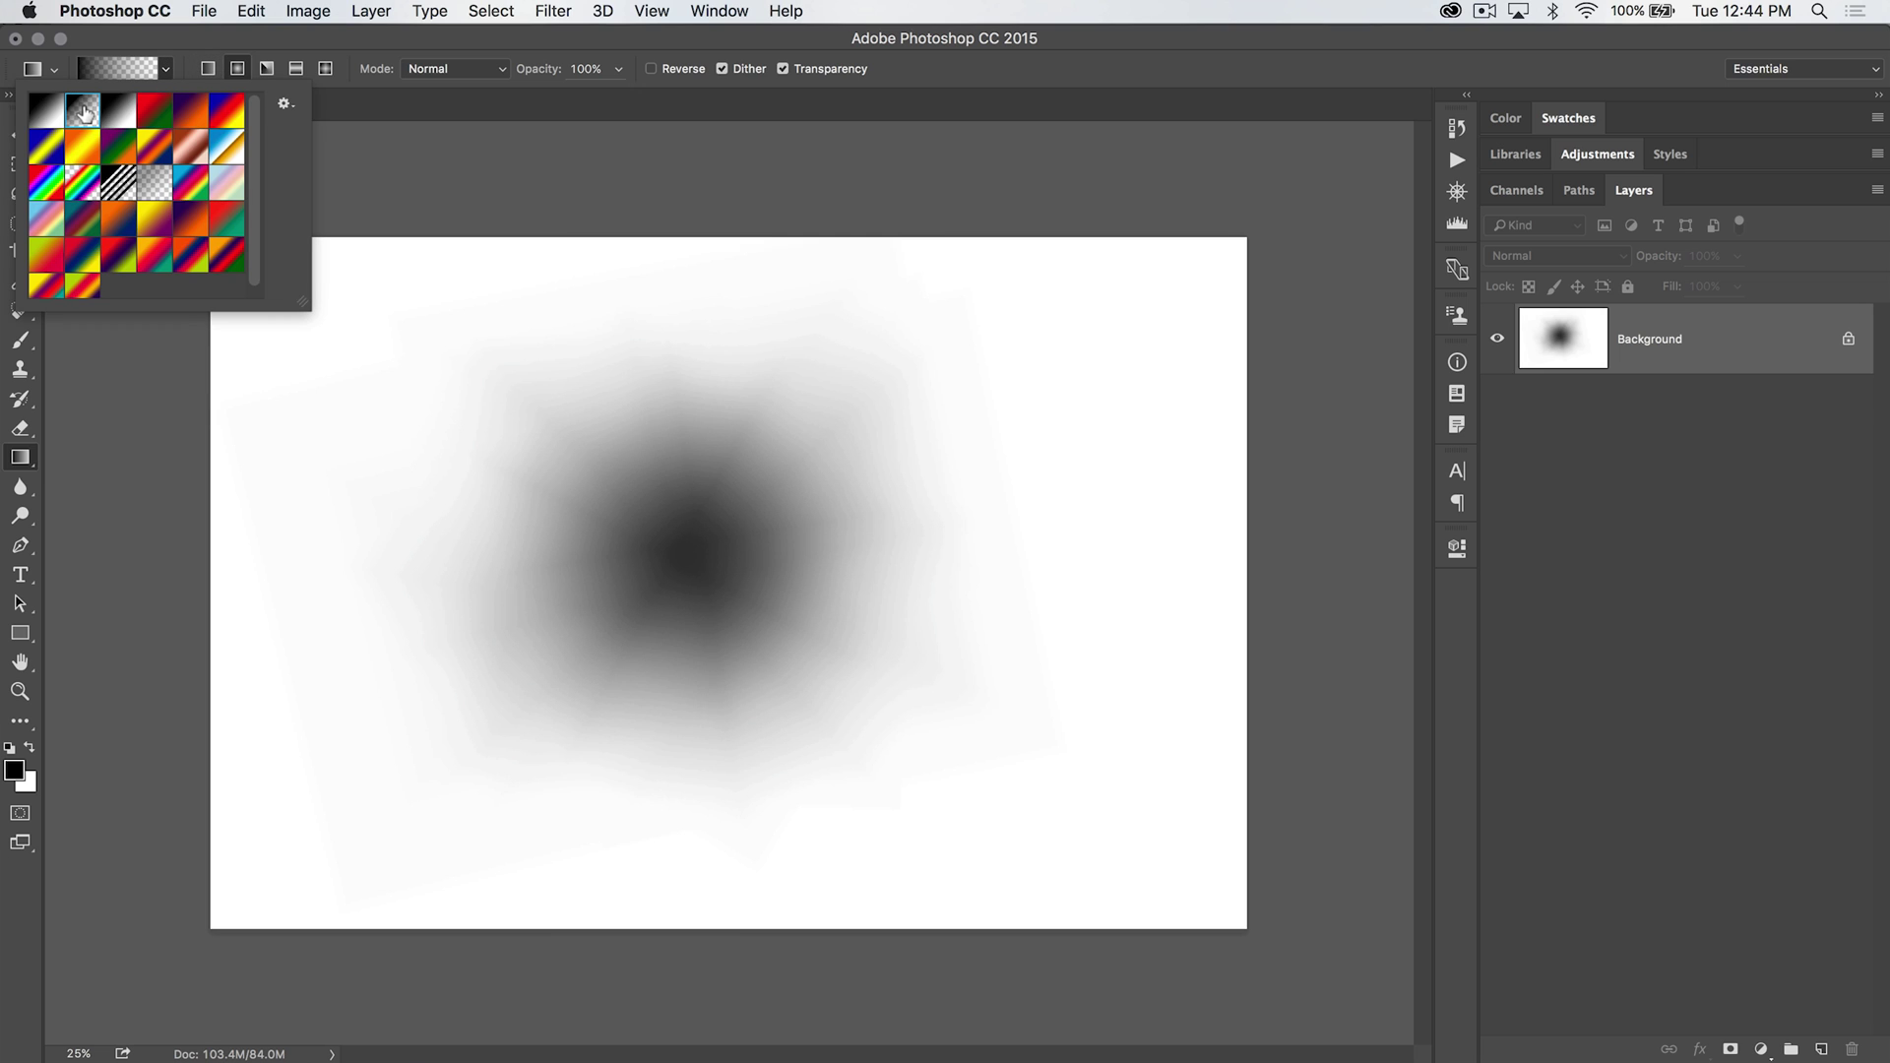
{"action": "left_click", "coordinate": [562, 371]}
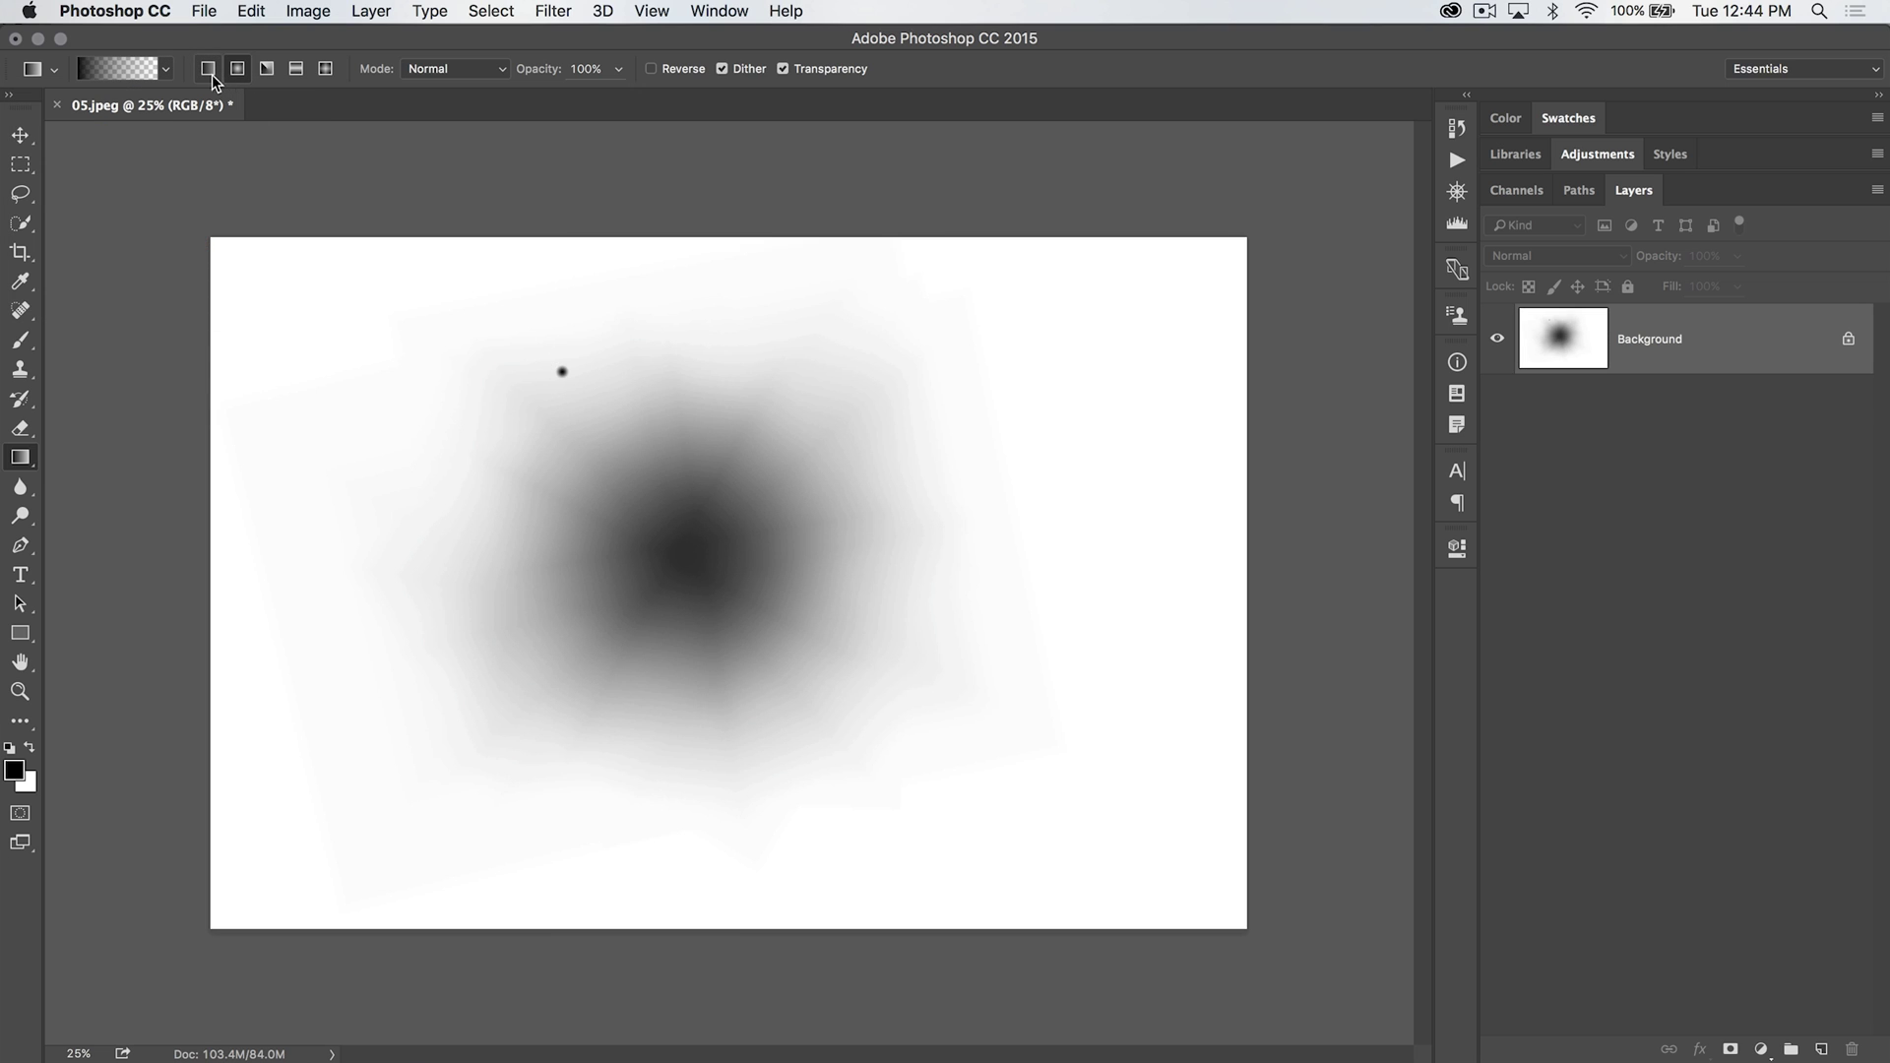
Test linear fills with Transparency off and on, undoing each fill.
{"action": "left_click_drag", "start_coordinate": [242, 516], "coordinate": [1019, 547]}
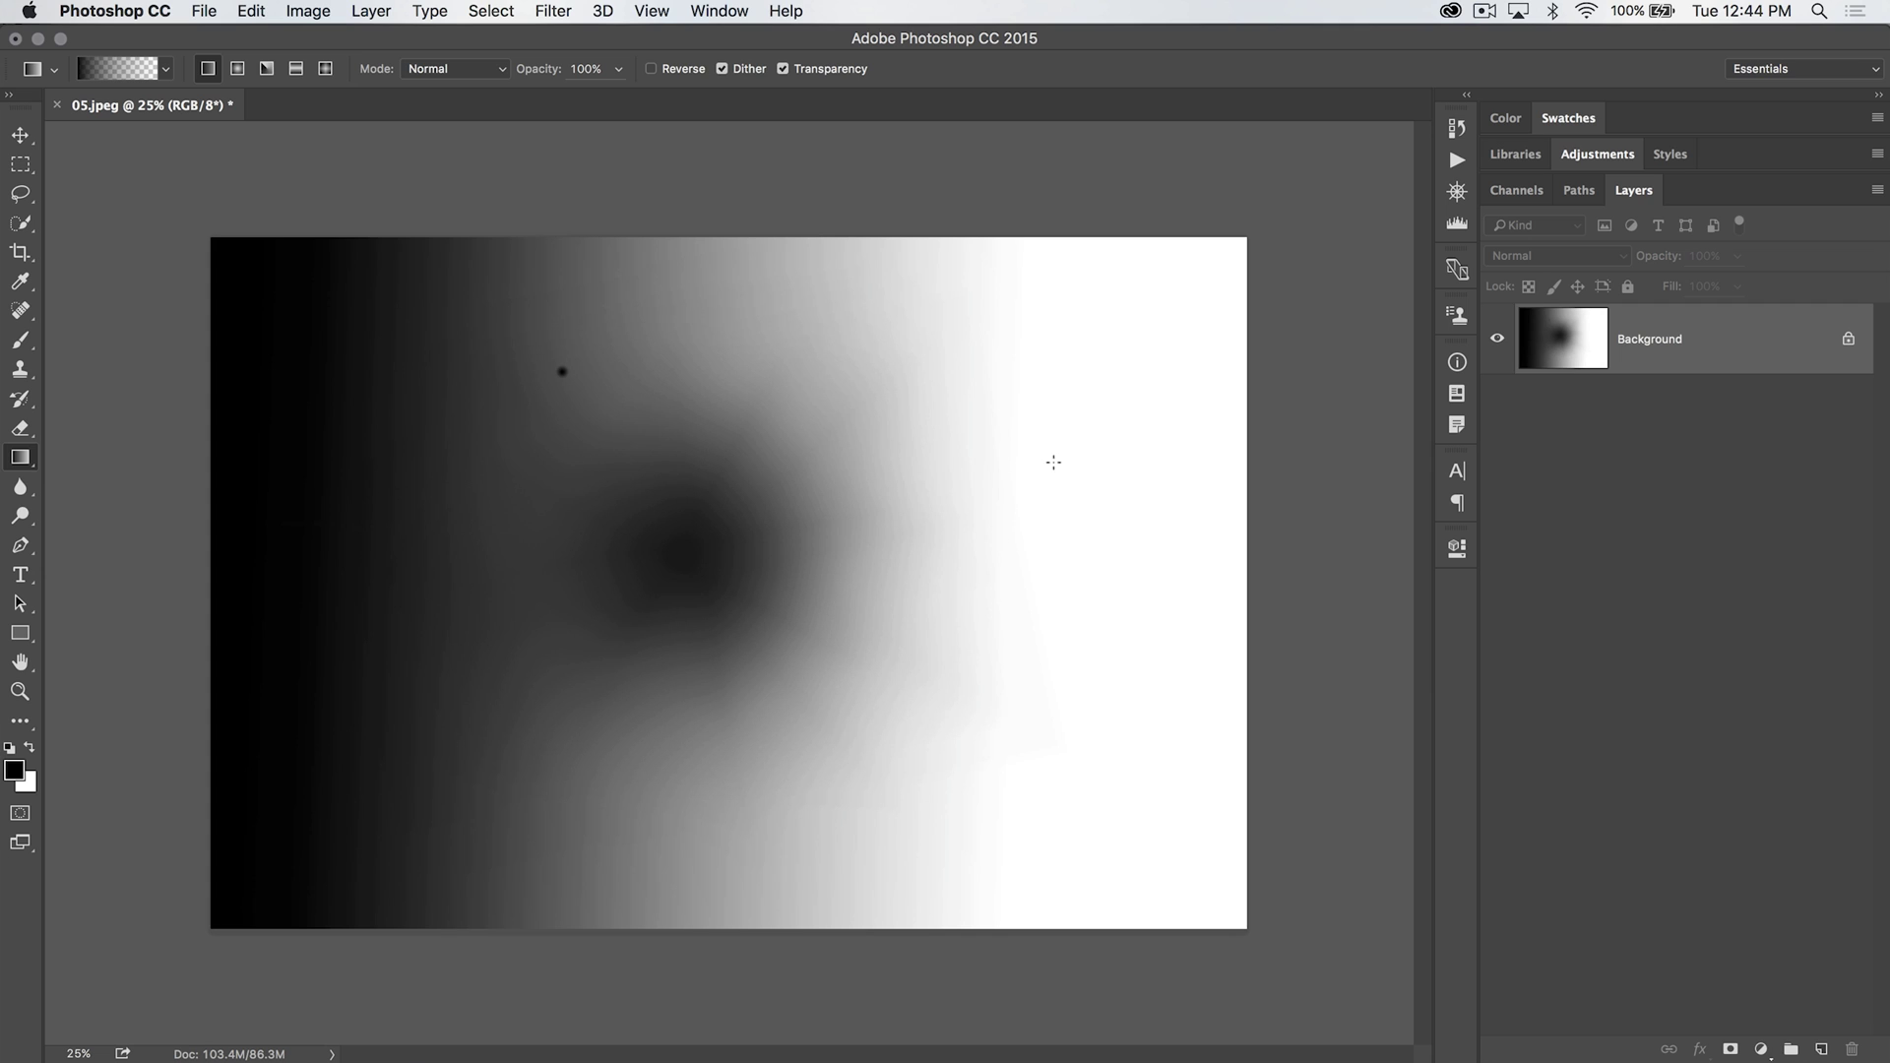
{"action": "key", "text": "super+z"}
{"action": "left_click", "coordinate": [806, 71]}
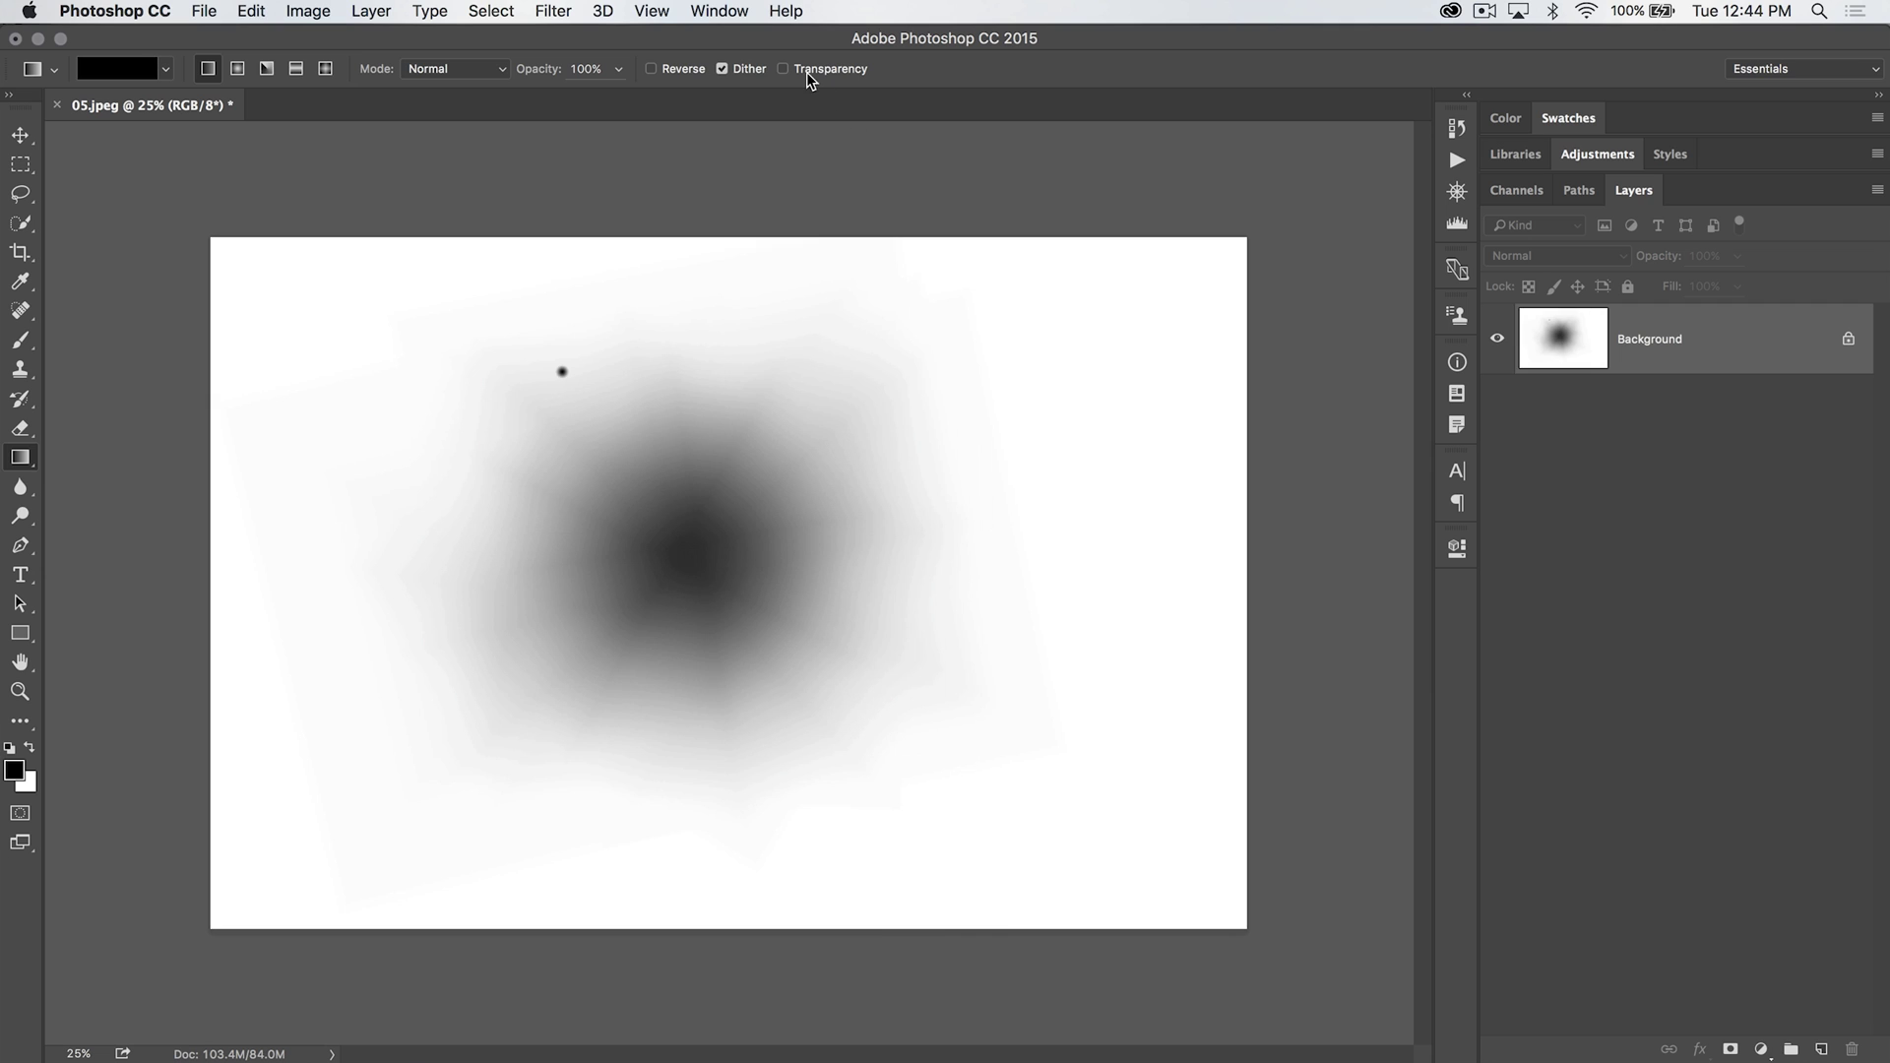
{"action": "left_click_drag", "start_coordinate": [280, 591], "coordinate": [1095, 589]}
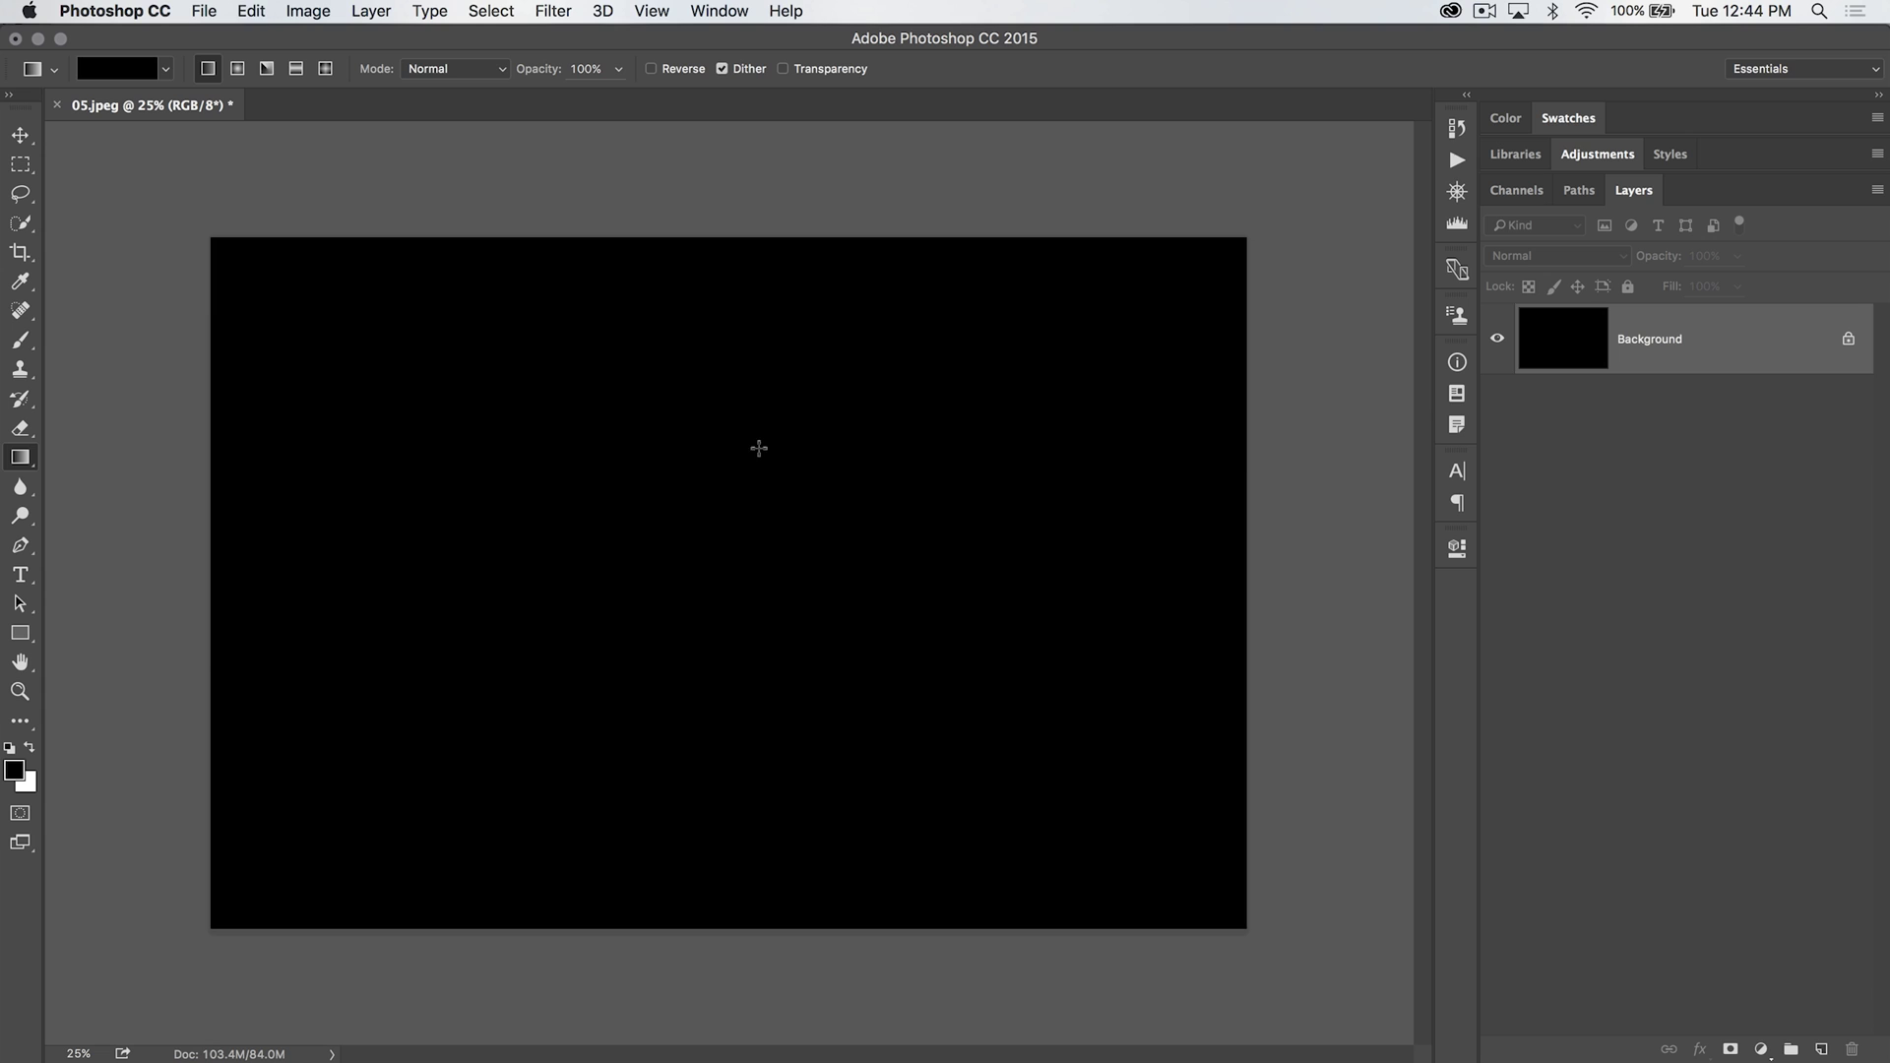
{"action": "key", "text": "super+z"}
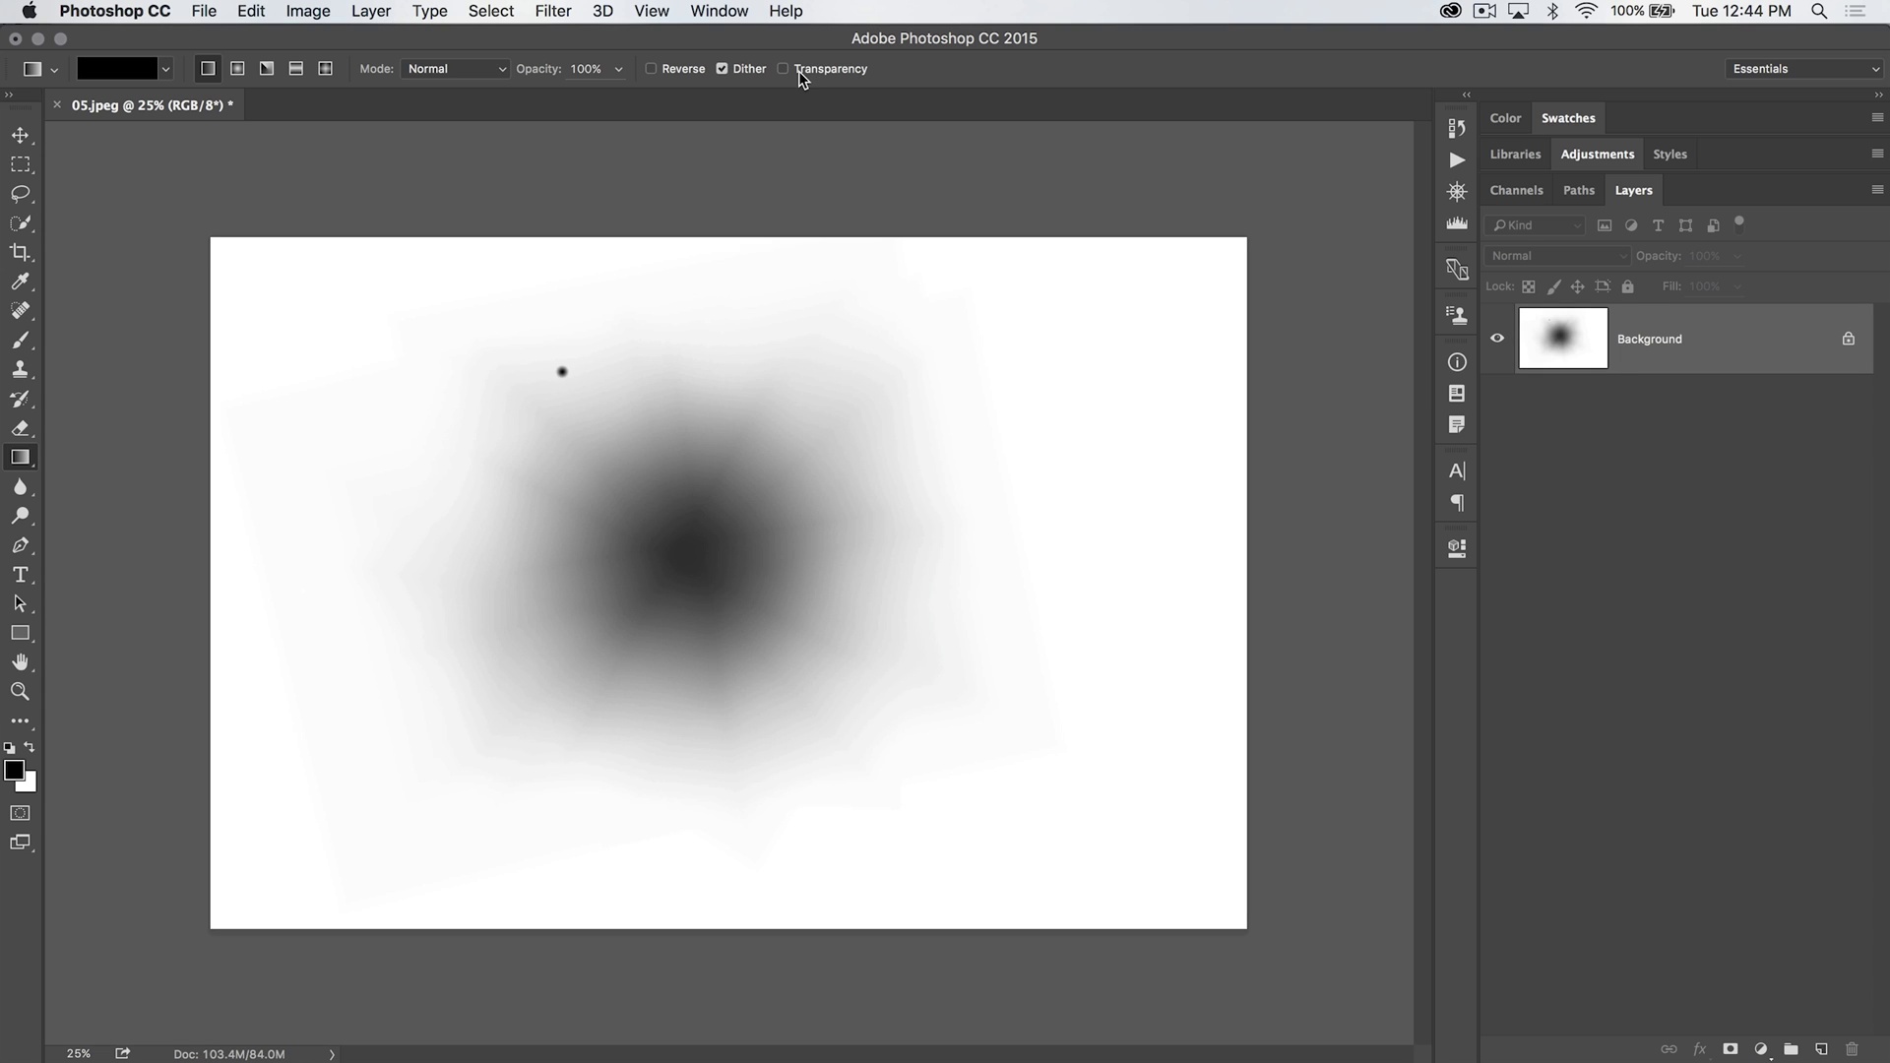
{"action": "left_click", "coordinate": [800, 71]}
Open and enlarge the Gradient Editor, starting from the Black, White preset.
{"action": "left_click", "coordinate": [120, 67]}
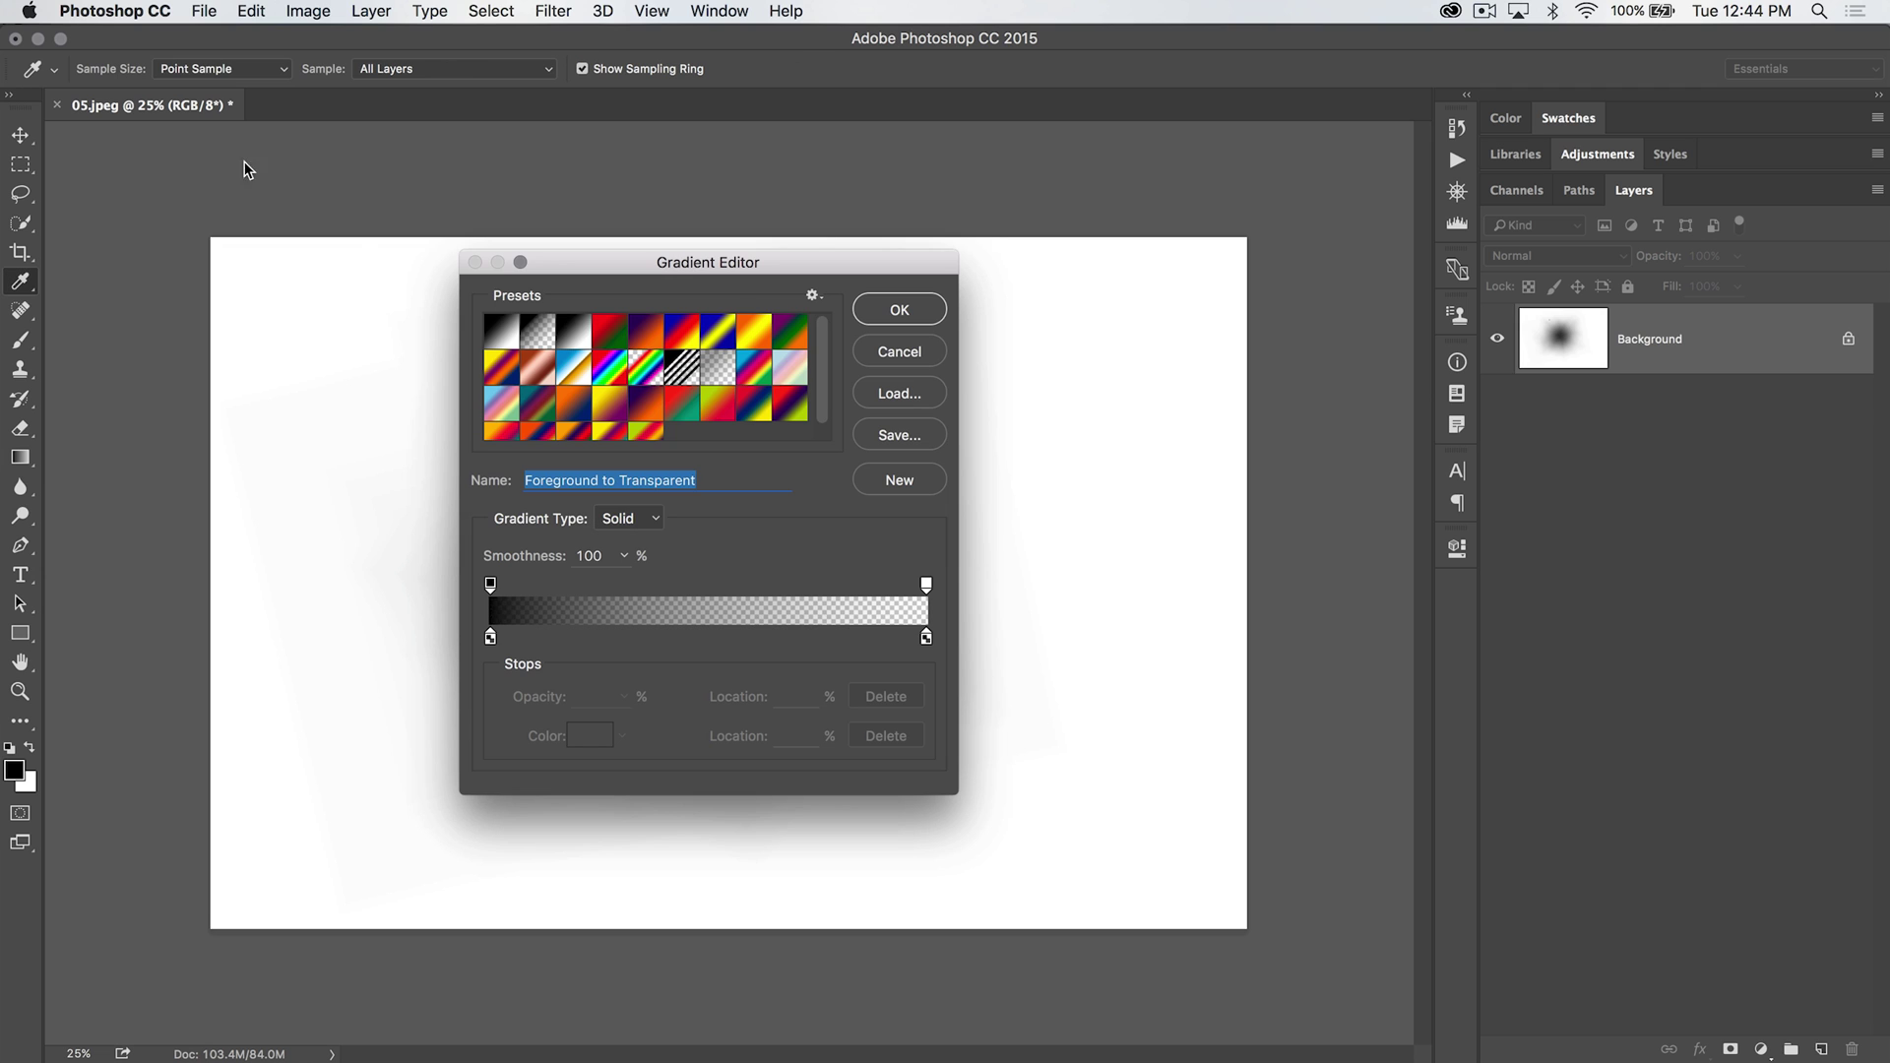
{"action": "left_click_drag", "start_coordinate": [669, 266], "coordinate": [584, 146]}
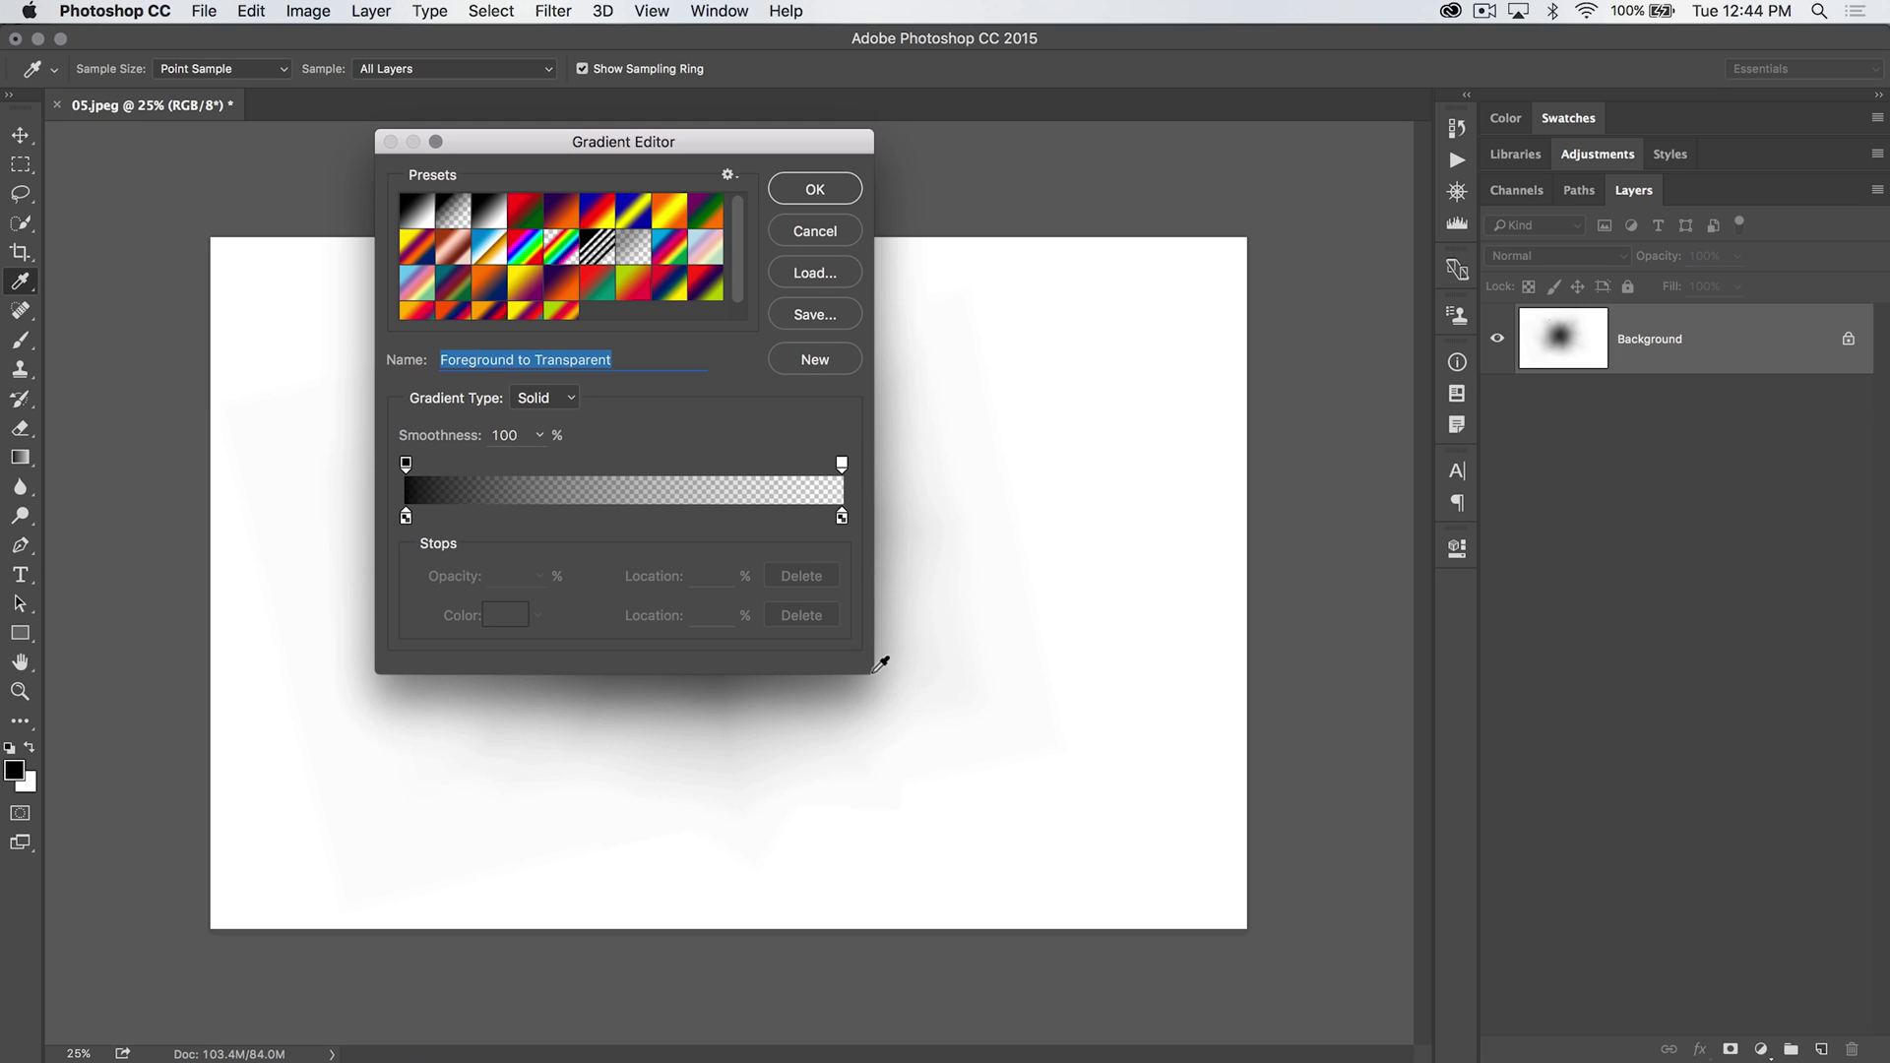
{"action": "left_click_drag", "start_coordinate": [870, 669], "coordinate": [1066, 812]}
{"action": "left_click", "coordinate": [489, 209]}
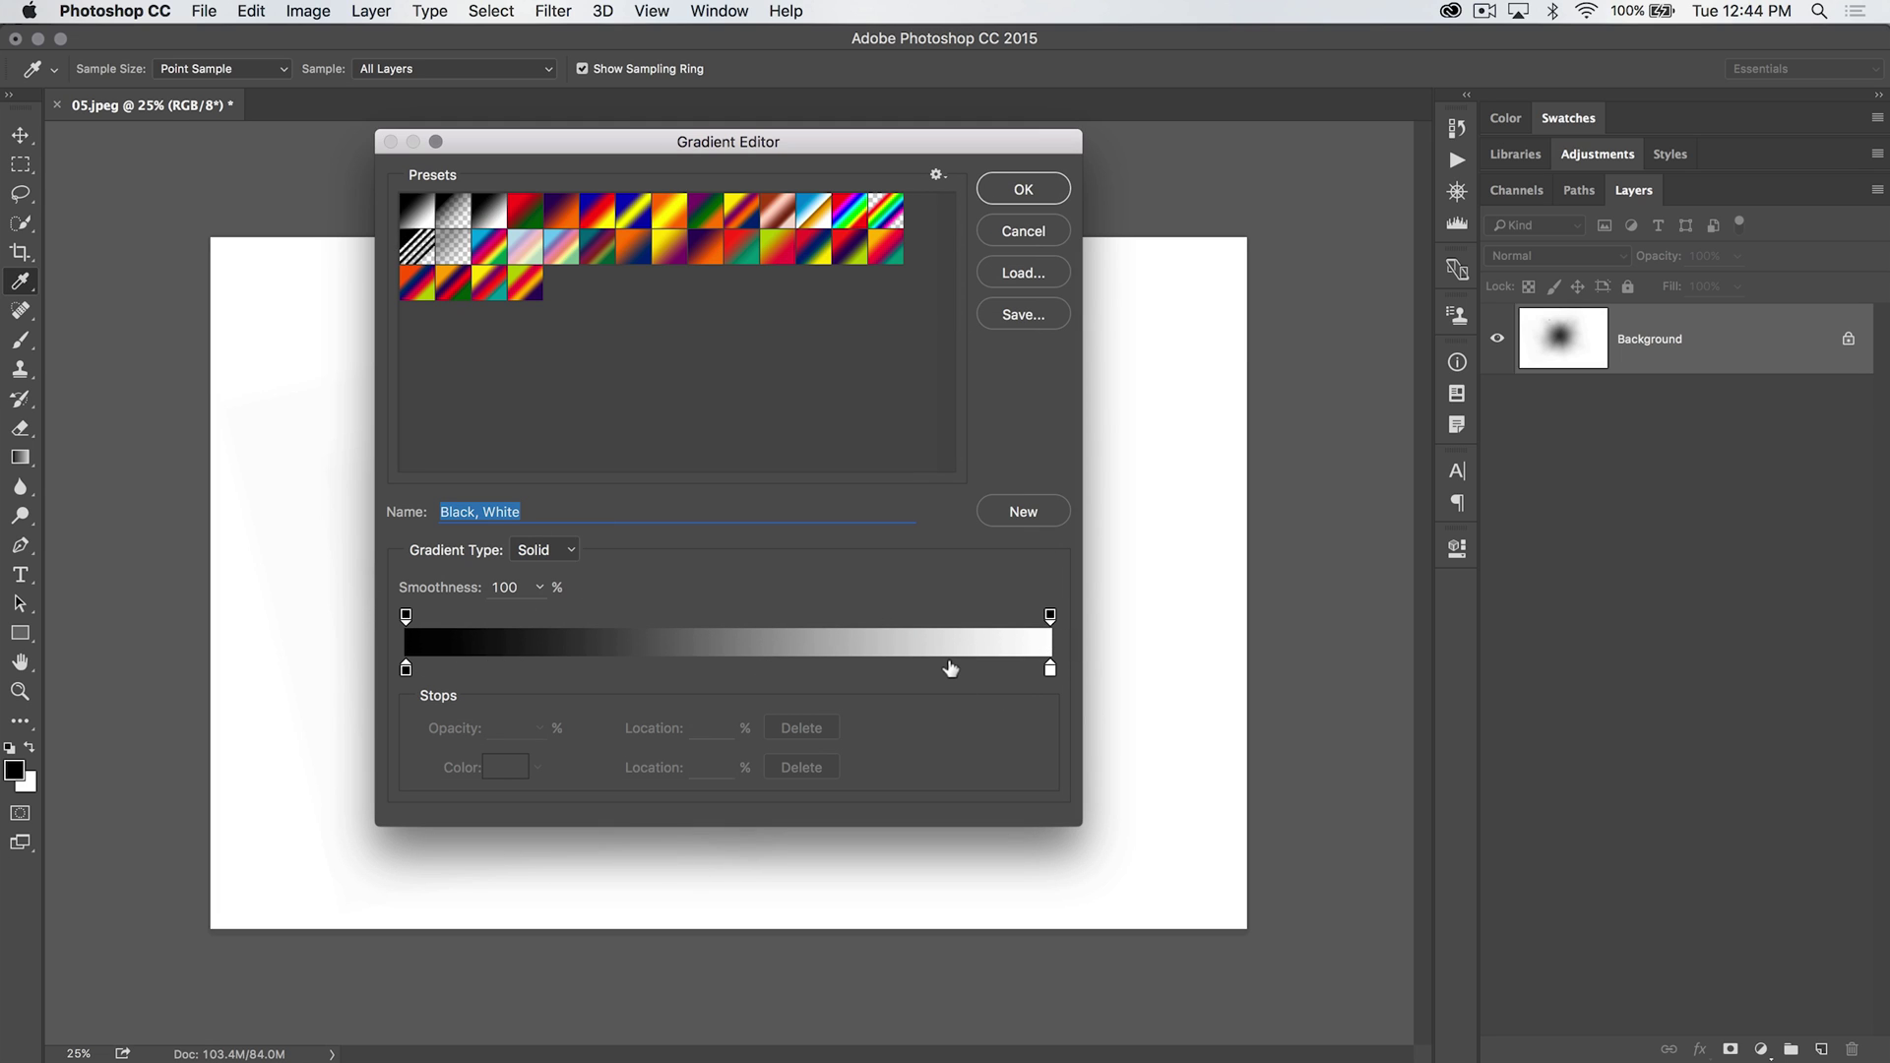
Set the left colour stop to blue and the right stop to red.
{"action": "double_click", "coordinate": [406, 670]}
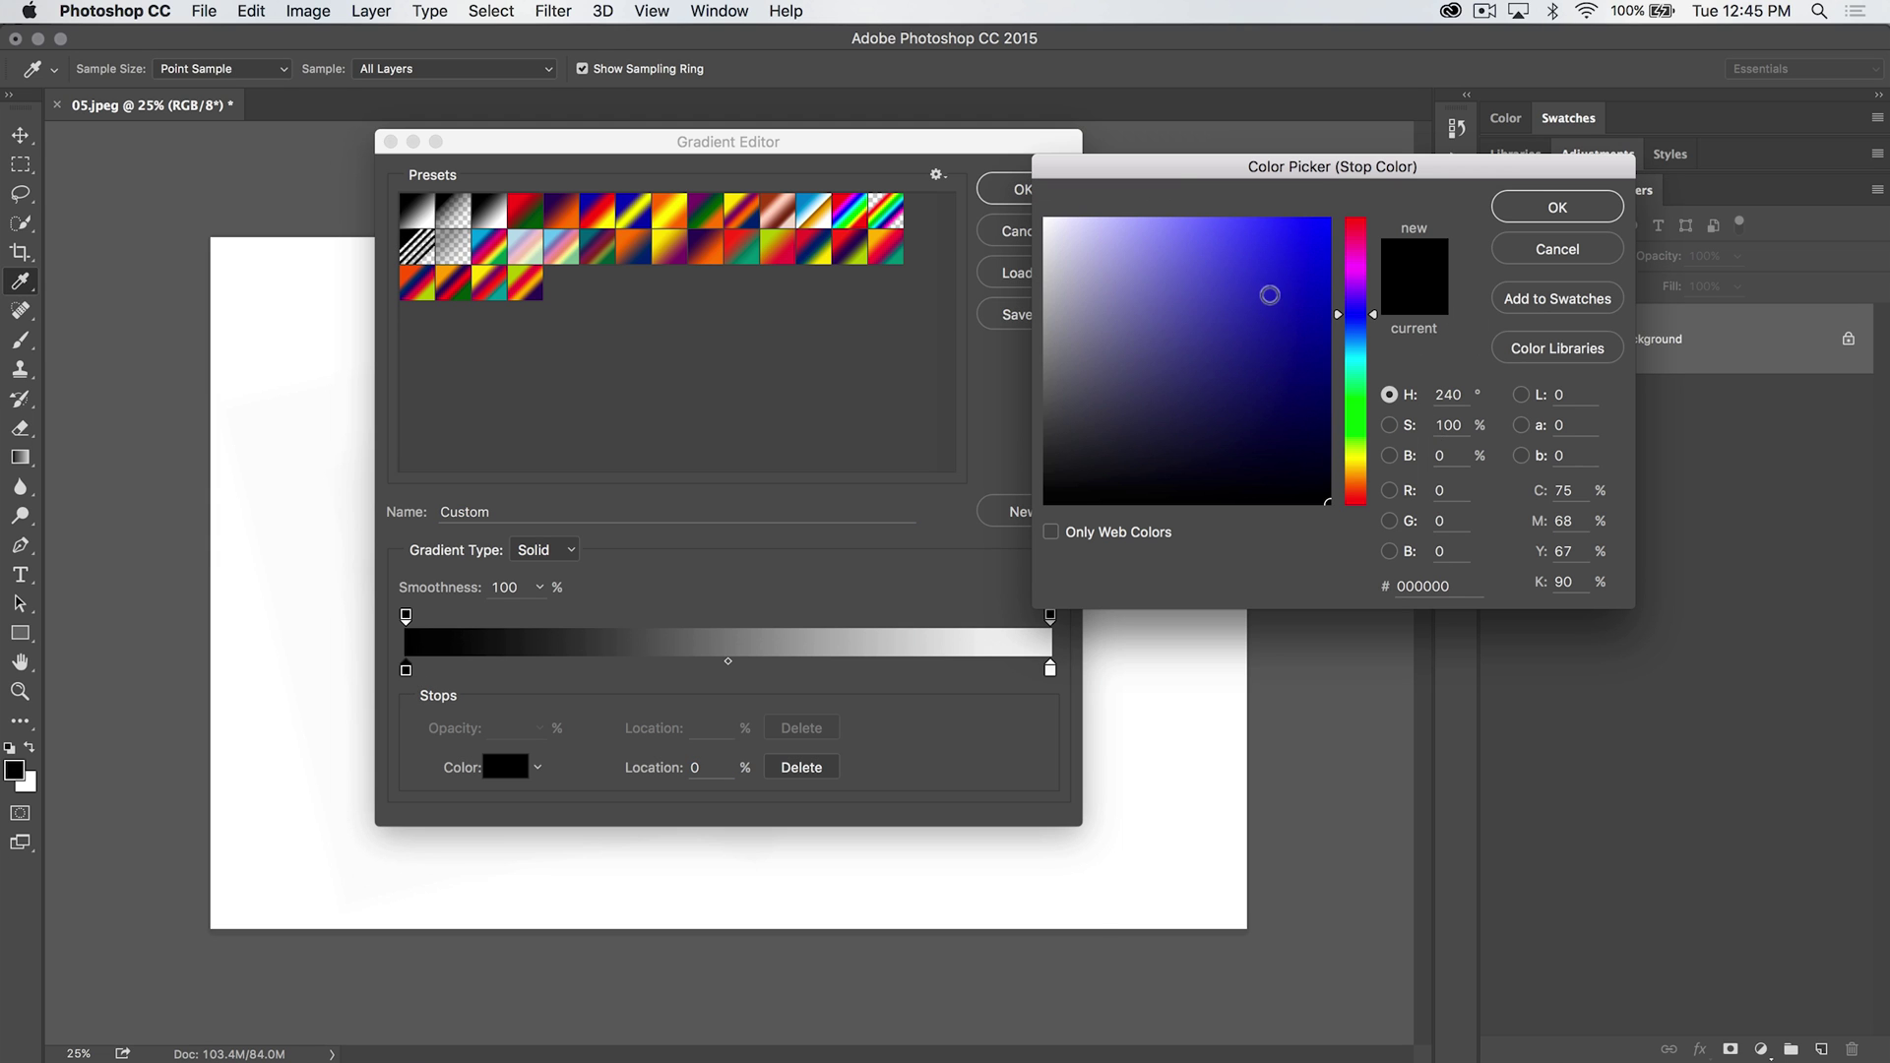
{"action": "left_click_drag", "start_coordinate": [1266, 295], "coordinate": [1301, 245]}
{"action": "left_click", "coordinate": [1559, 205]}
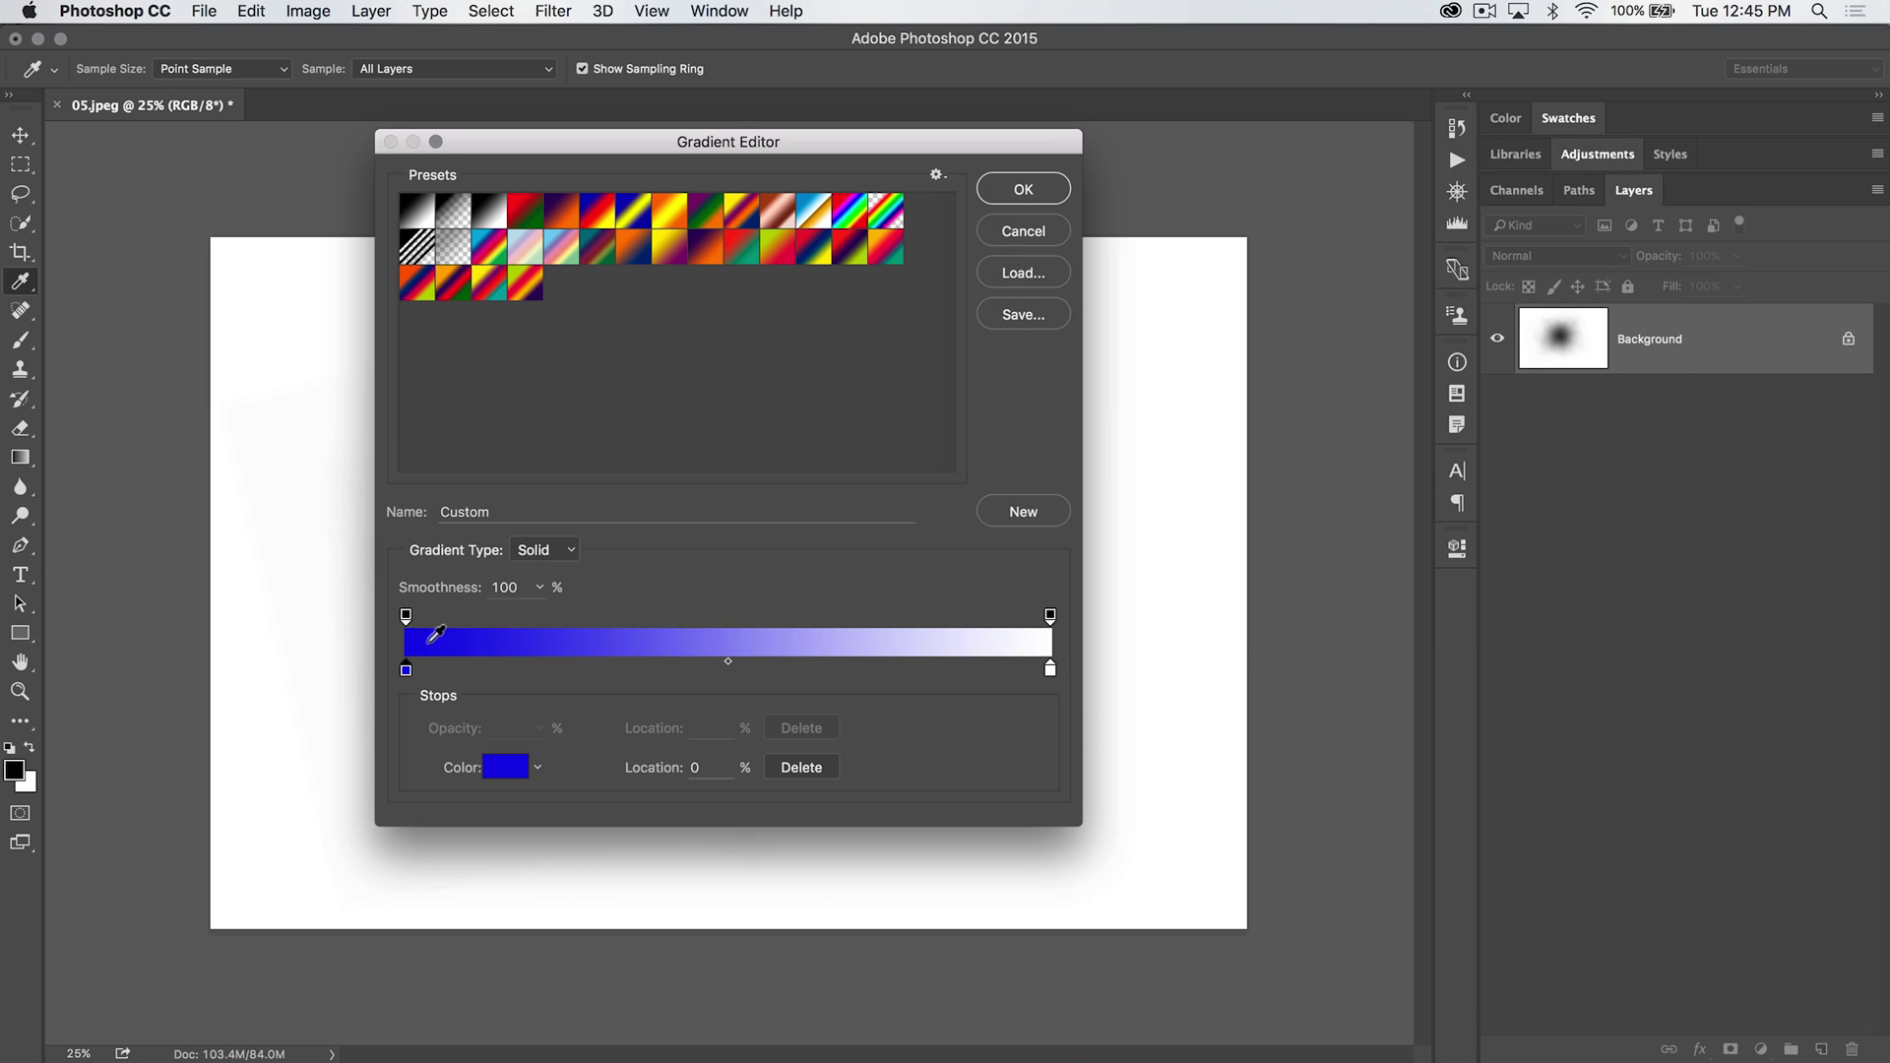
{"action": "double_click", "coordinate": [1050, 670]}
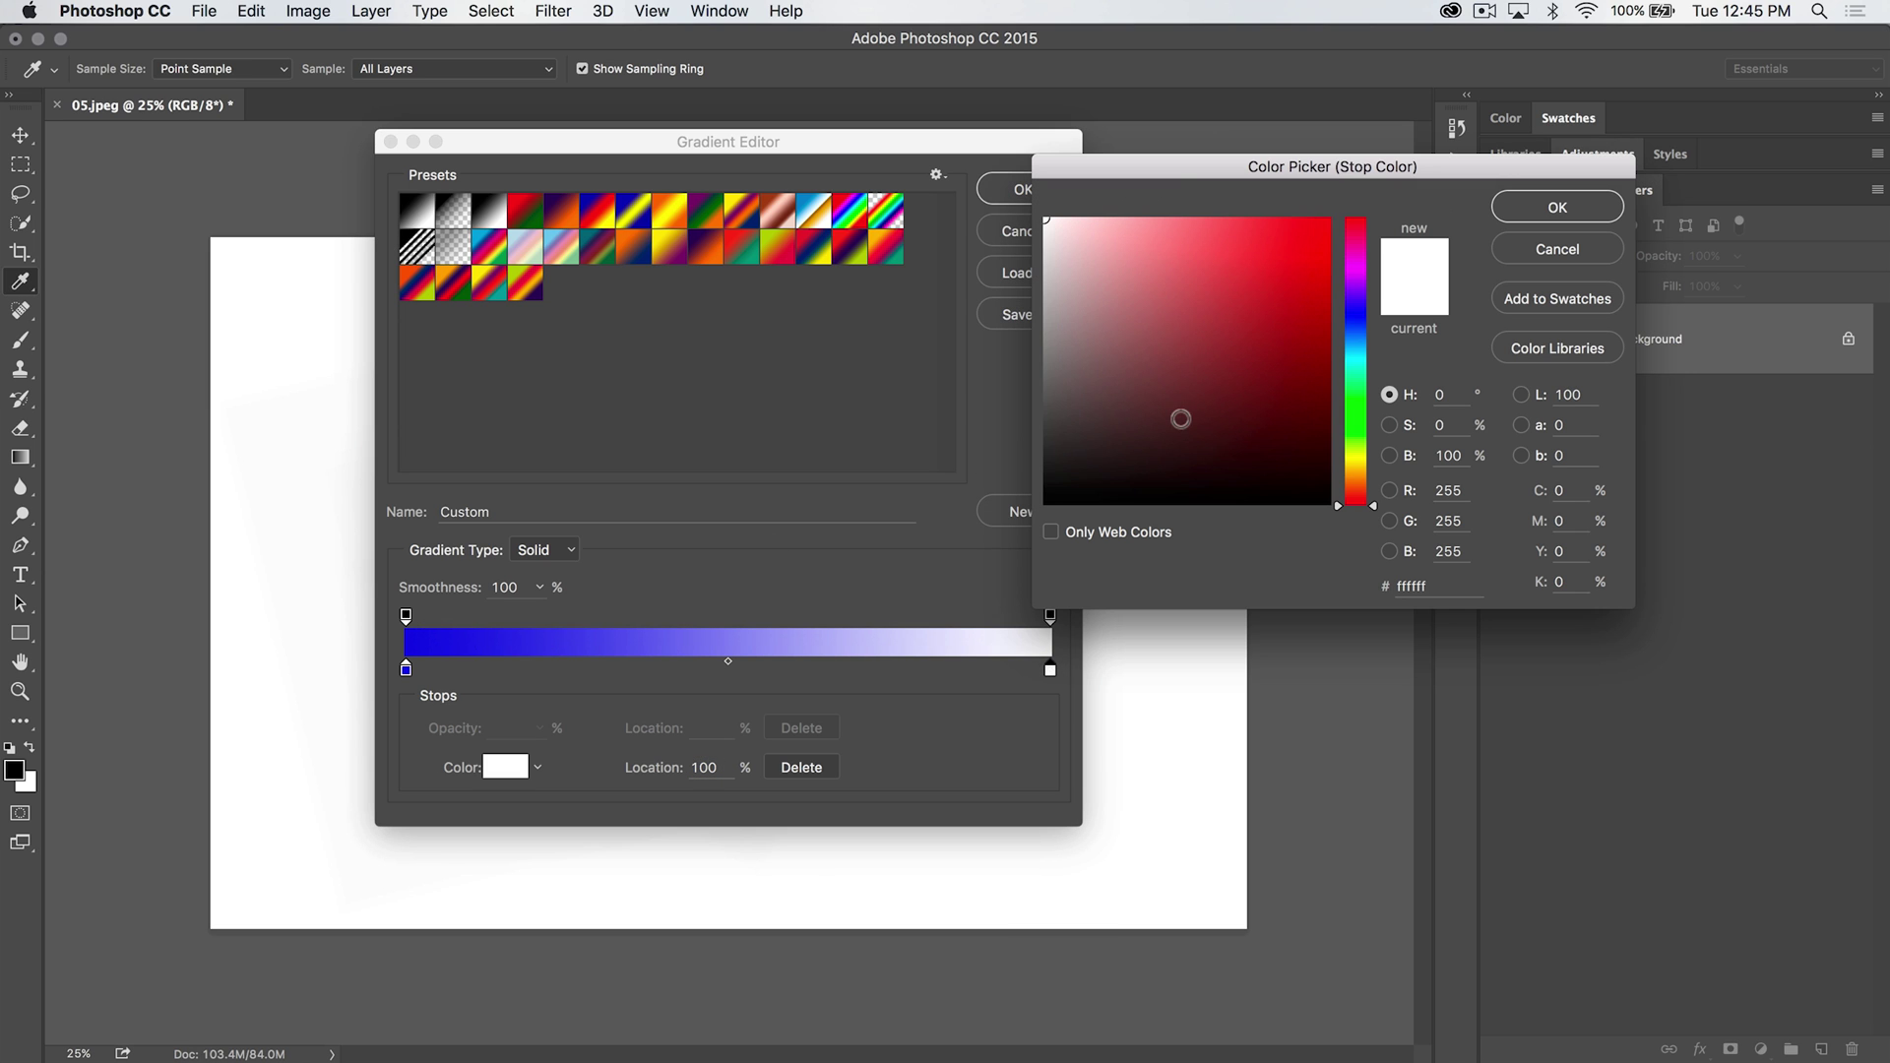
{"action": "left_click_drag", "start_coordinate": [1284, 352], "coordinate": [1293, 254]}
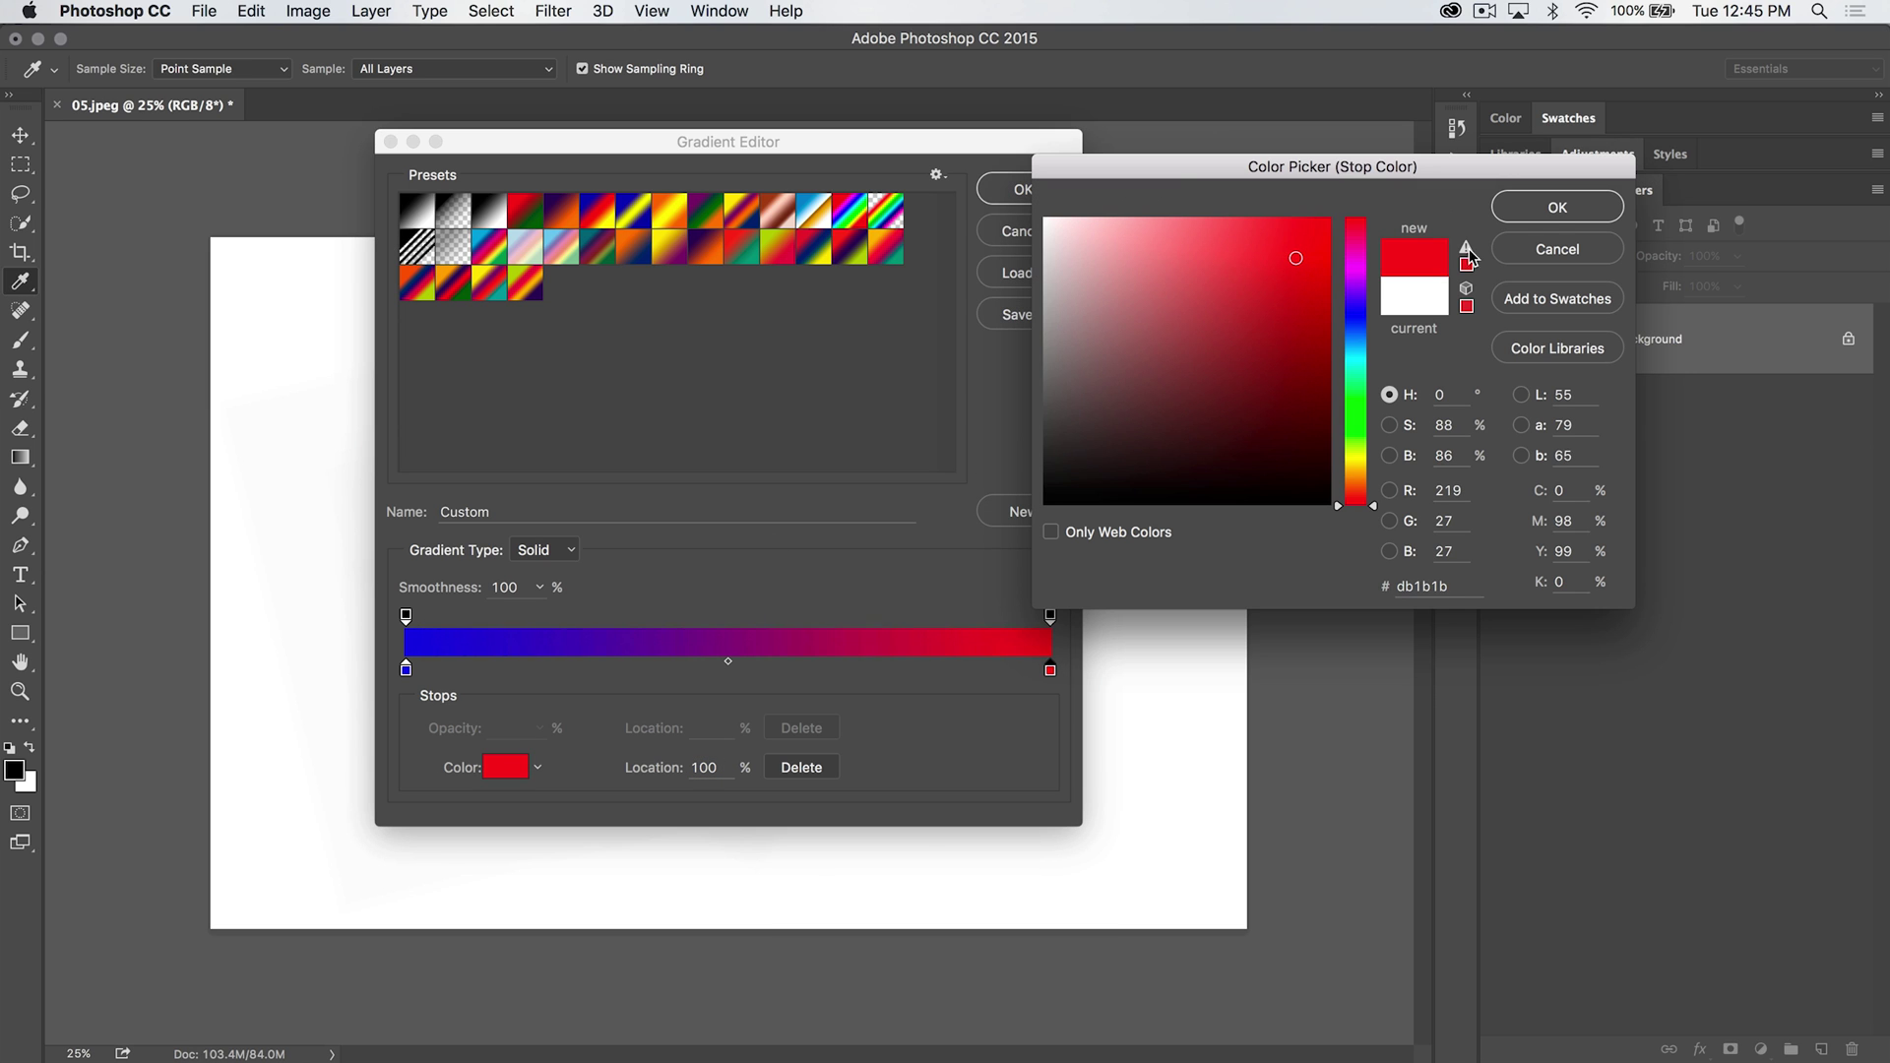
{"action": "left_click", "coordinate": [1557, 208]}
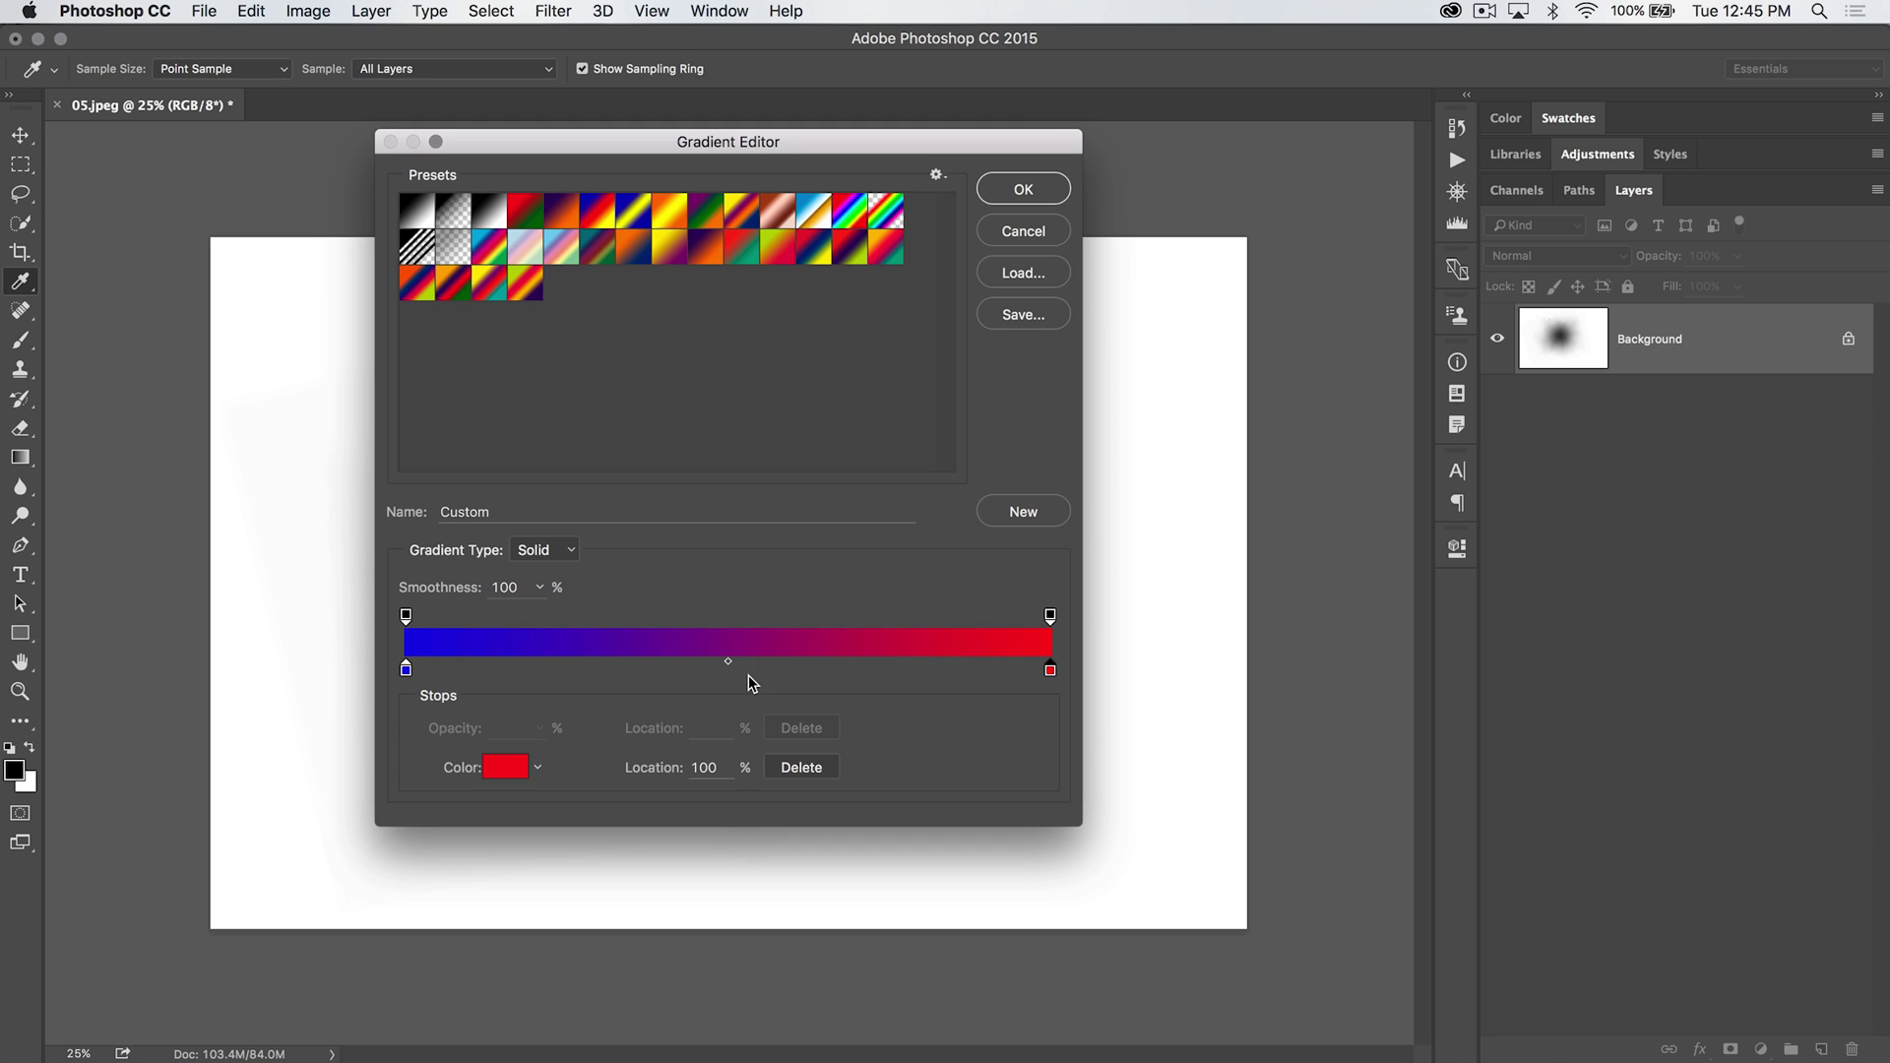
Add a green colour stop in the middle and position it at 49%.
{"action": "left_click", "coordinate": [704, 667]}
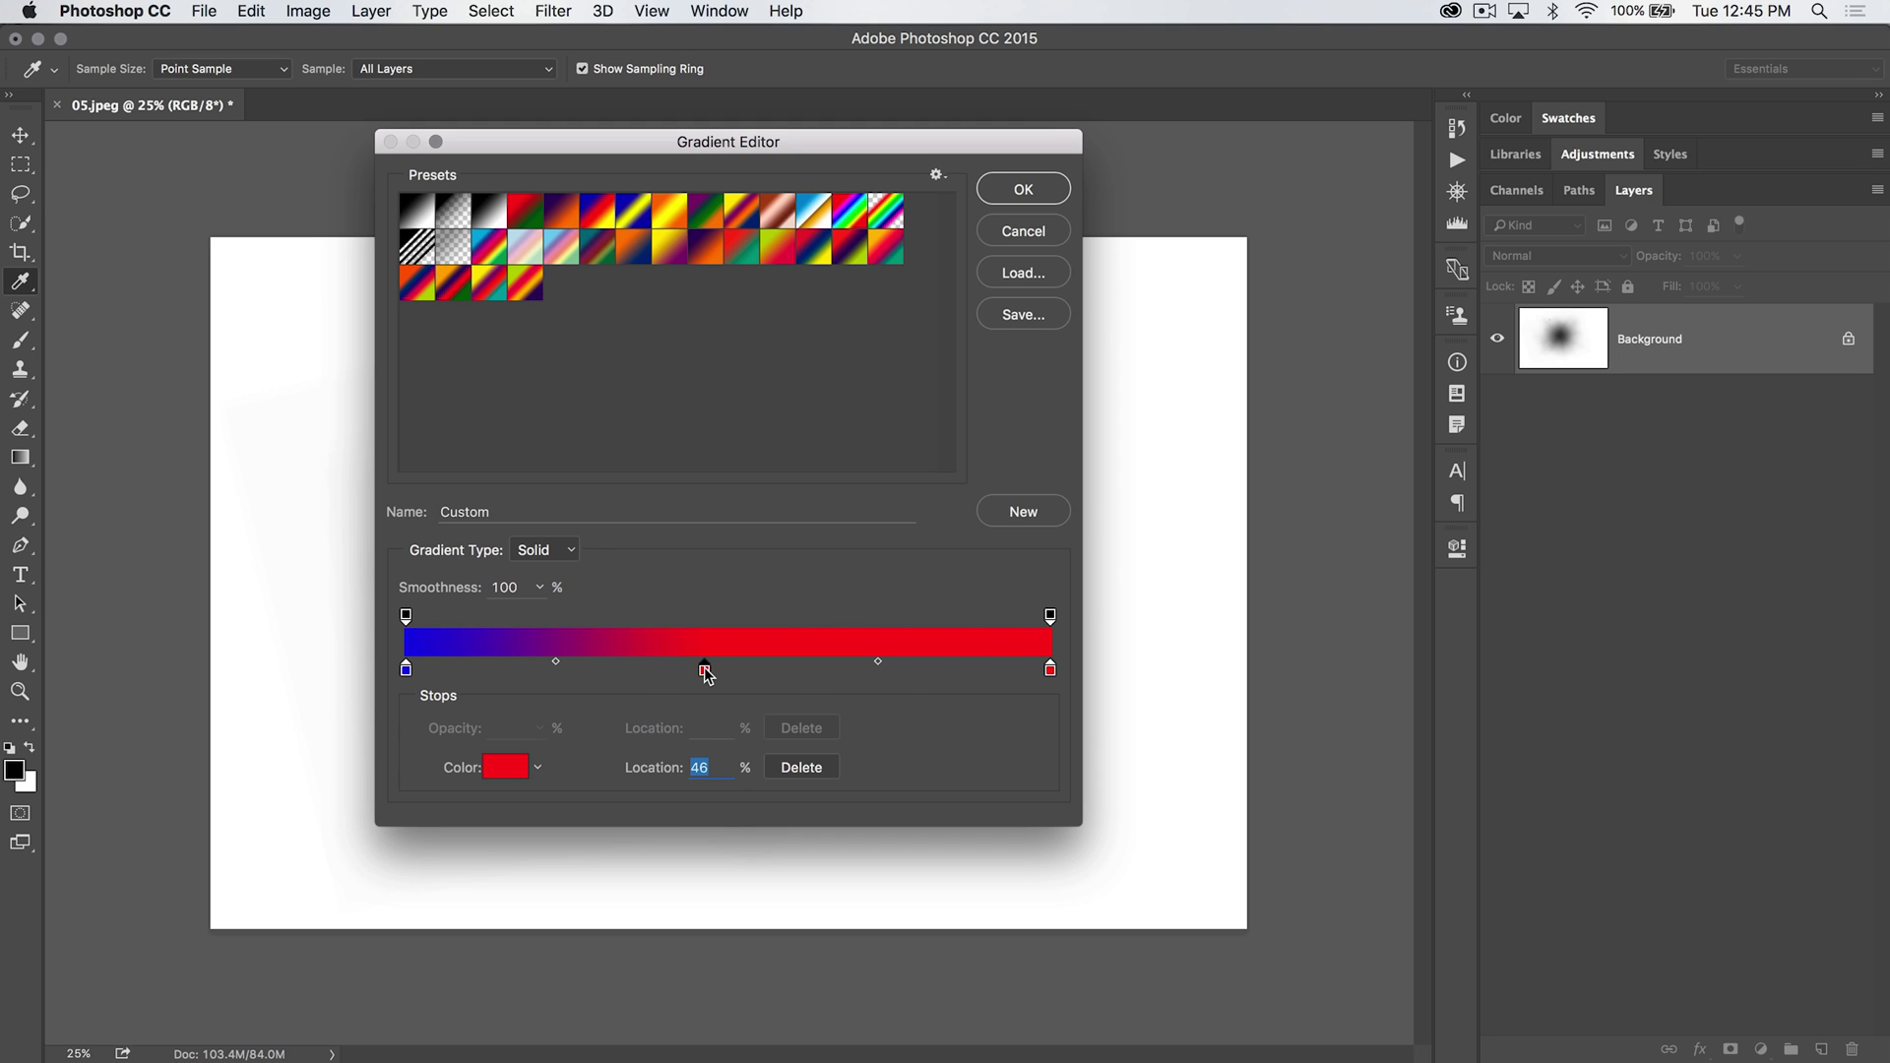
{"action": "double_click", "coordinate": [705, 671]}
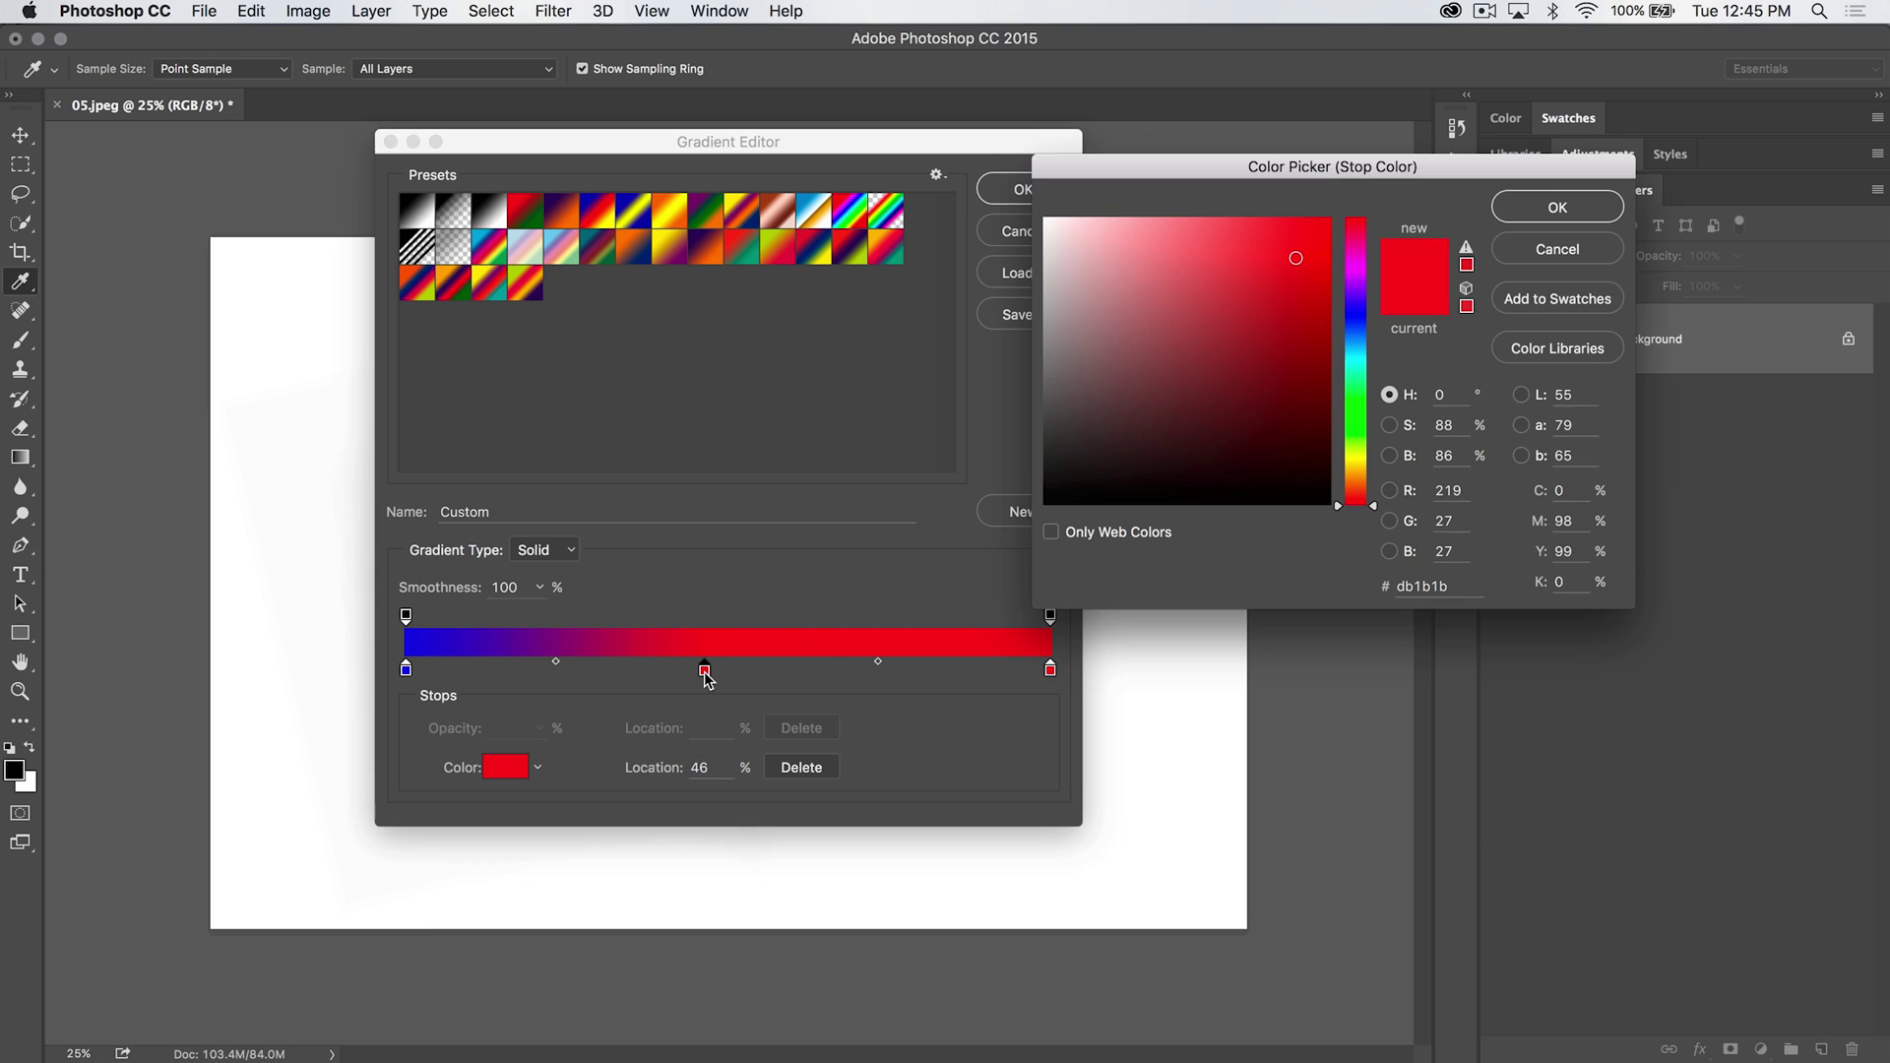
{"action": "left_click", "coordinate": [1358, 416]}
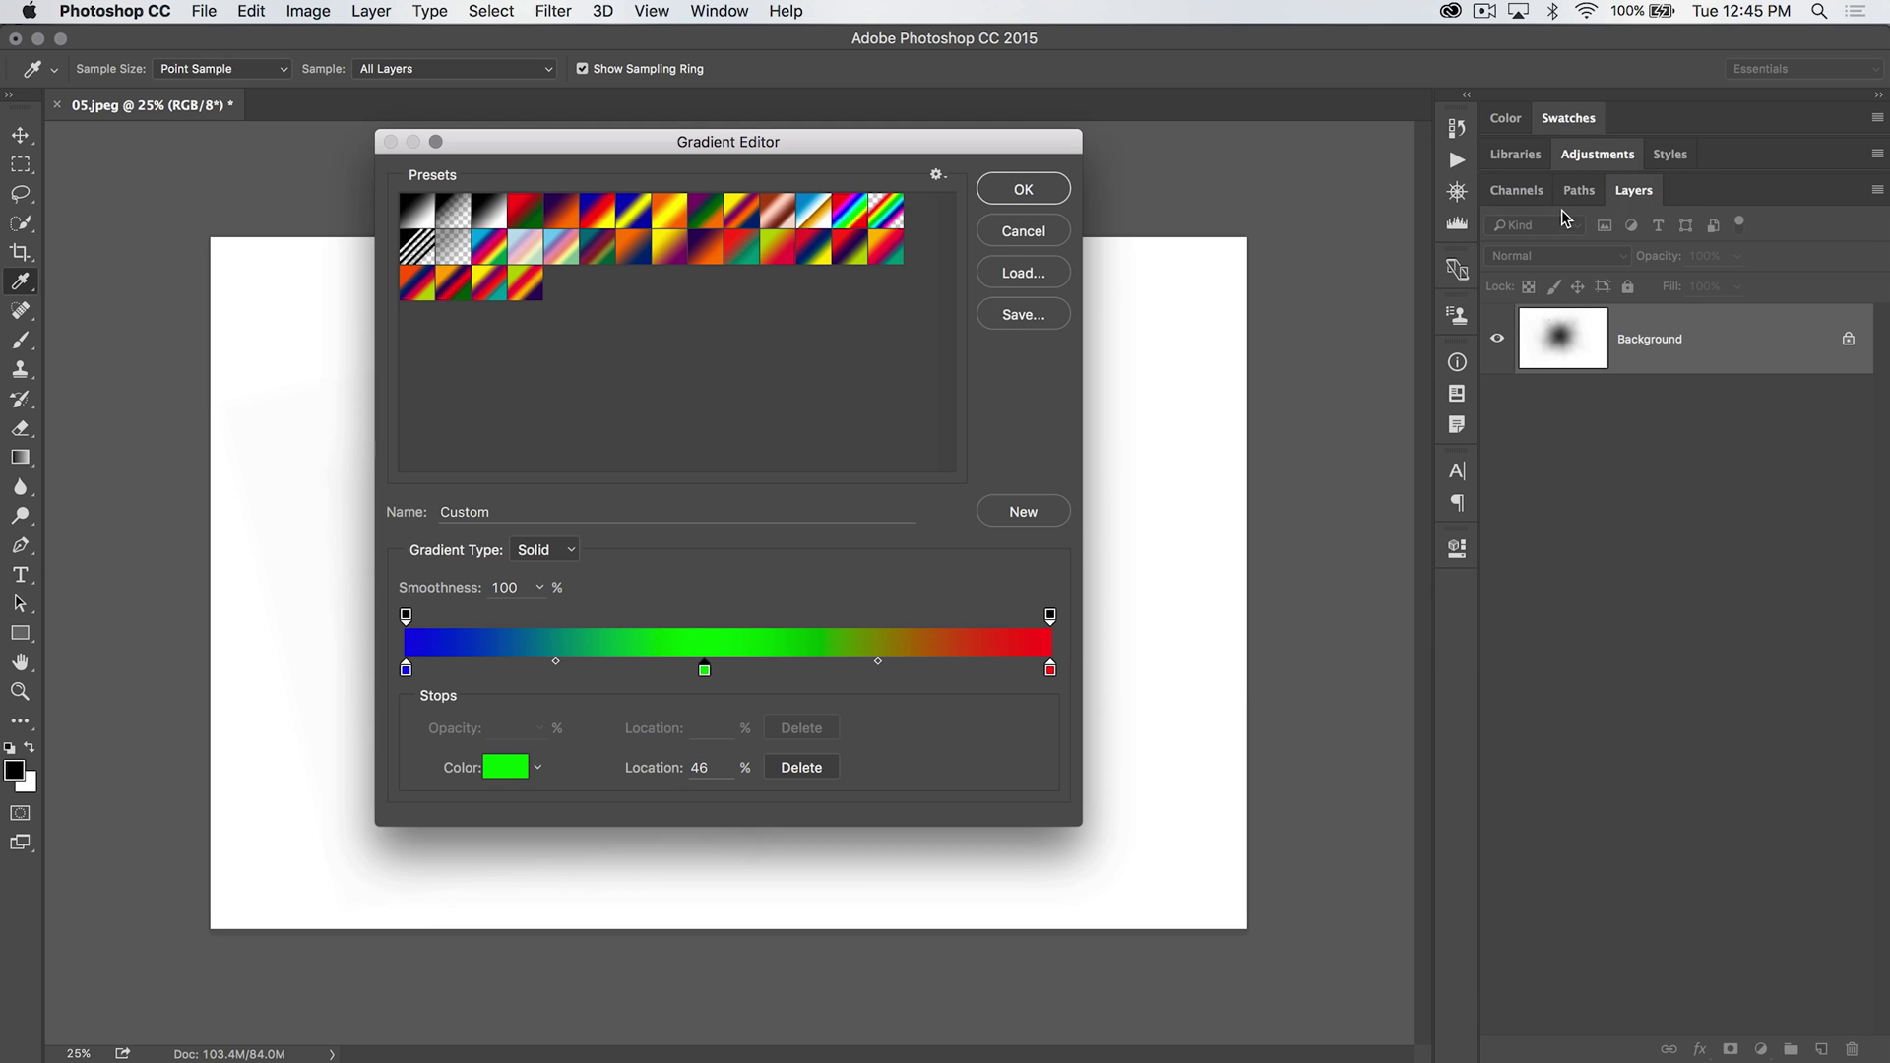
{"action": "left_click", "coordinate": [1563, 214]}
{"action": "left_click_drag", "start_coordinate": [705, 670], "coordinate": [723, 671]}
Try 0 opacity on the right opacity stop, then restore it to 100%.
{"action": "left_click", "coordinate": [1050, 617]}
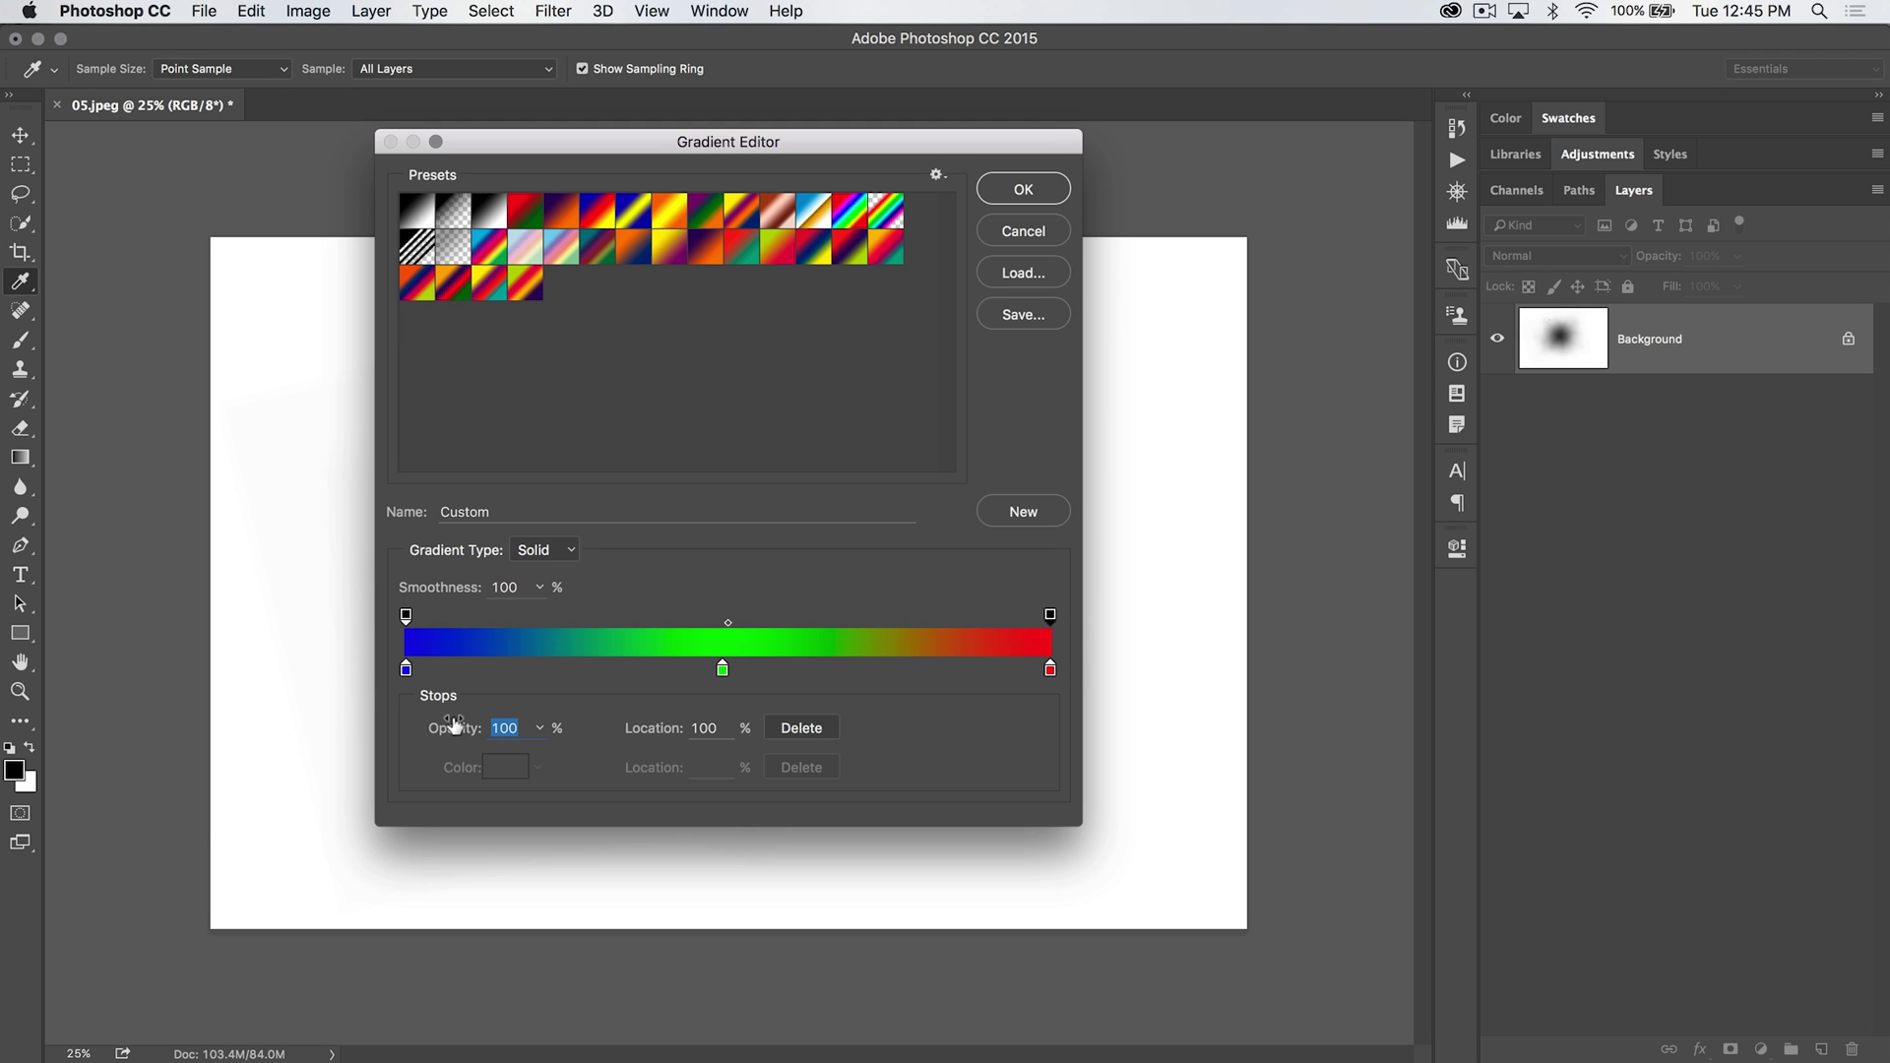
{"action": "type", "text": "0"}
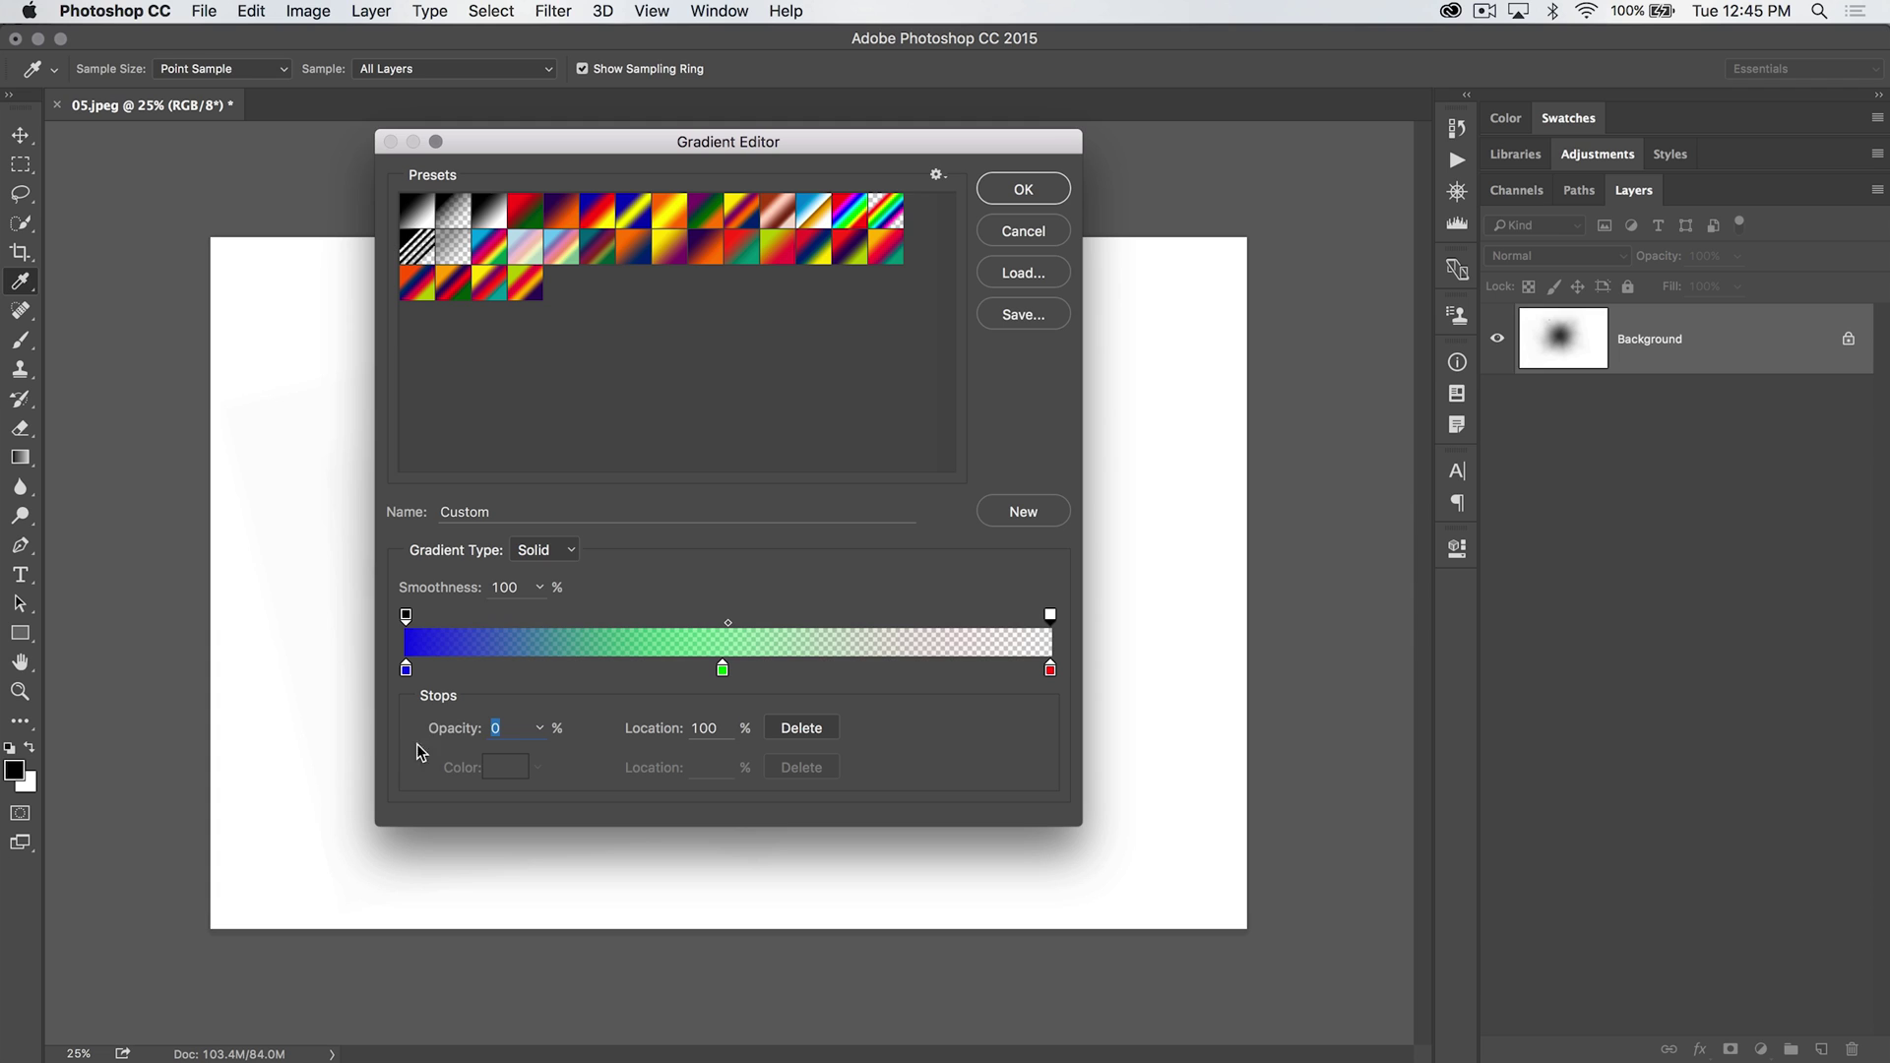
{"action": "left_click_drag", "start_coordinate": [443, 730], "coordinate": [722, 745]}
Remove the 61% opacity stop and the green colour stop.
{"action": "left_click_drag", "start_coordinate": [815, 618], "coordinate": [802, 618]}
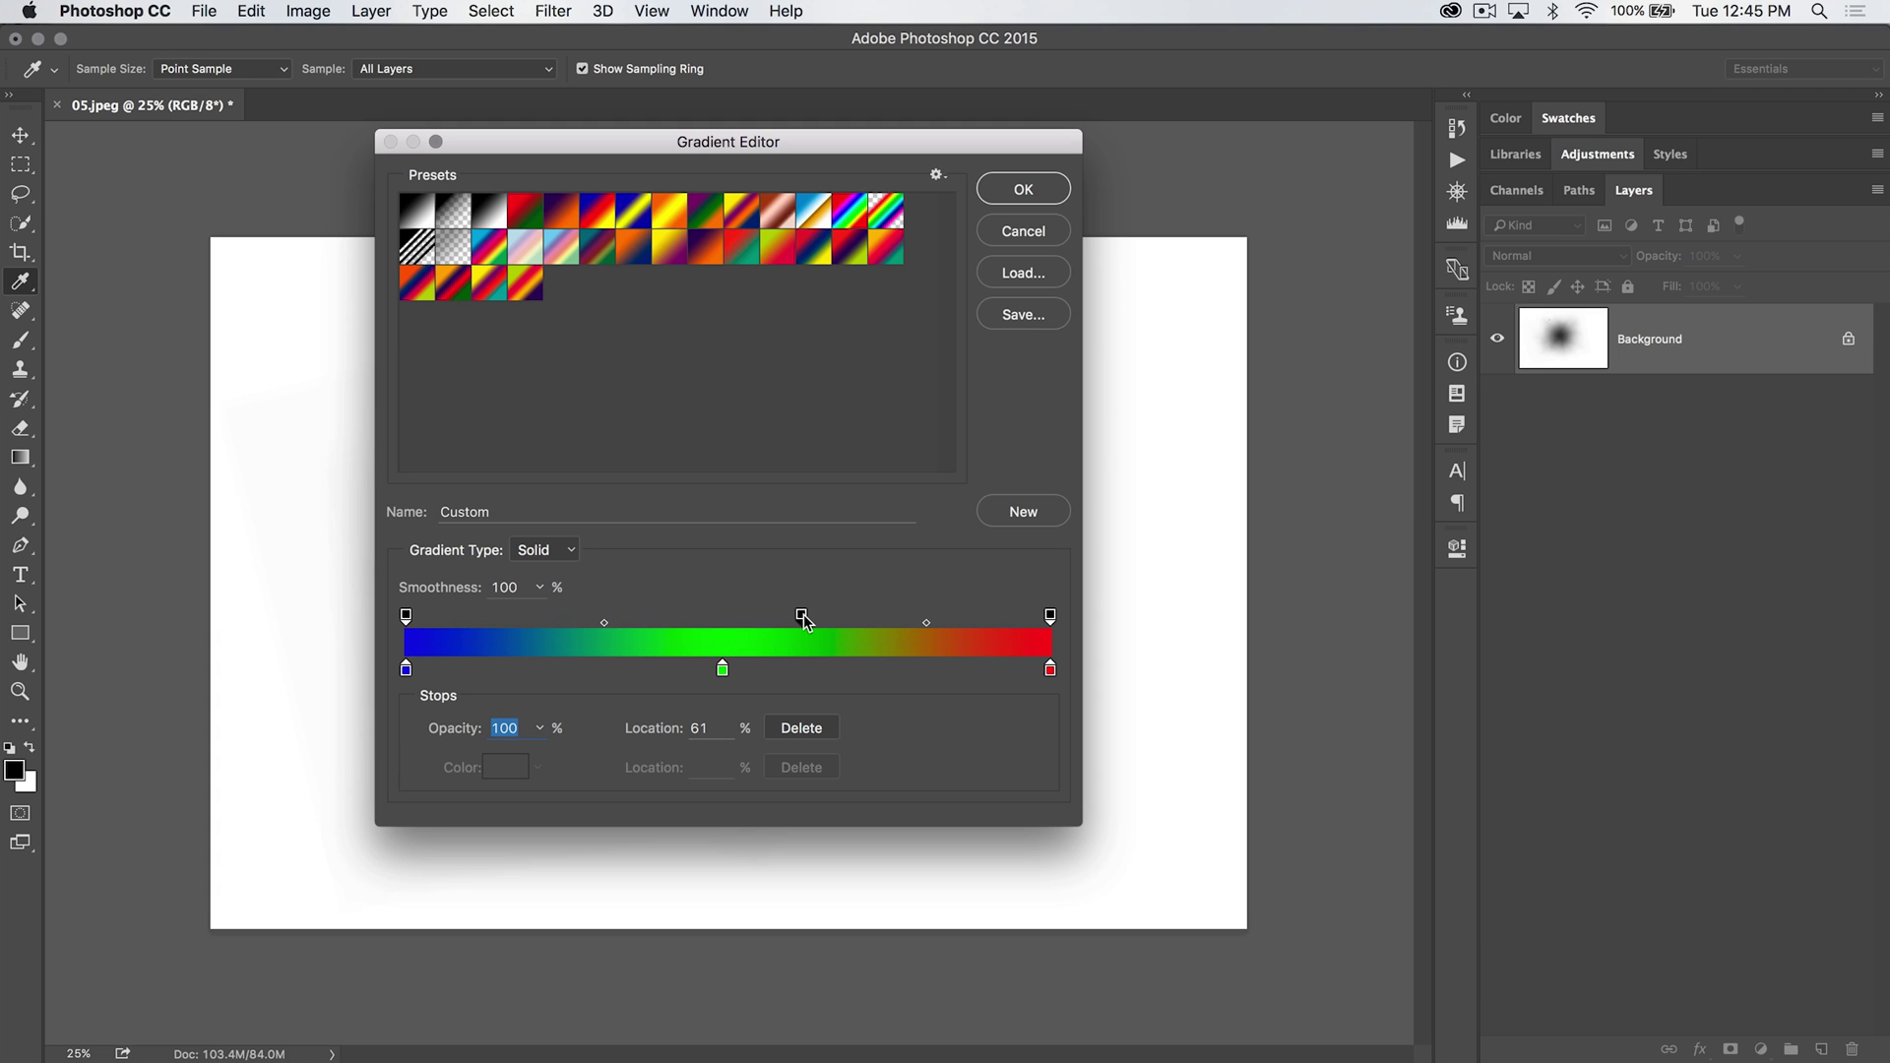
{"action": "left_click_drag", "start_coordinate": [802, 618], "coordinate": [859, 517]}
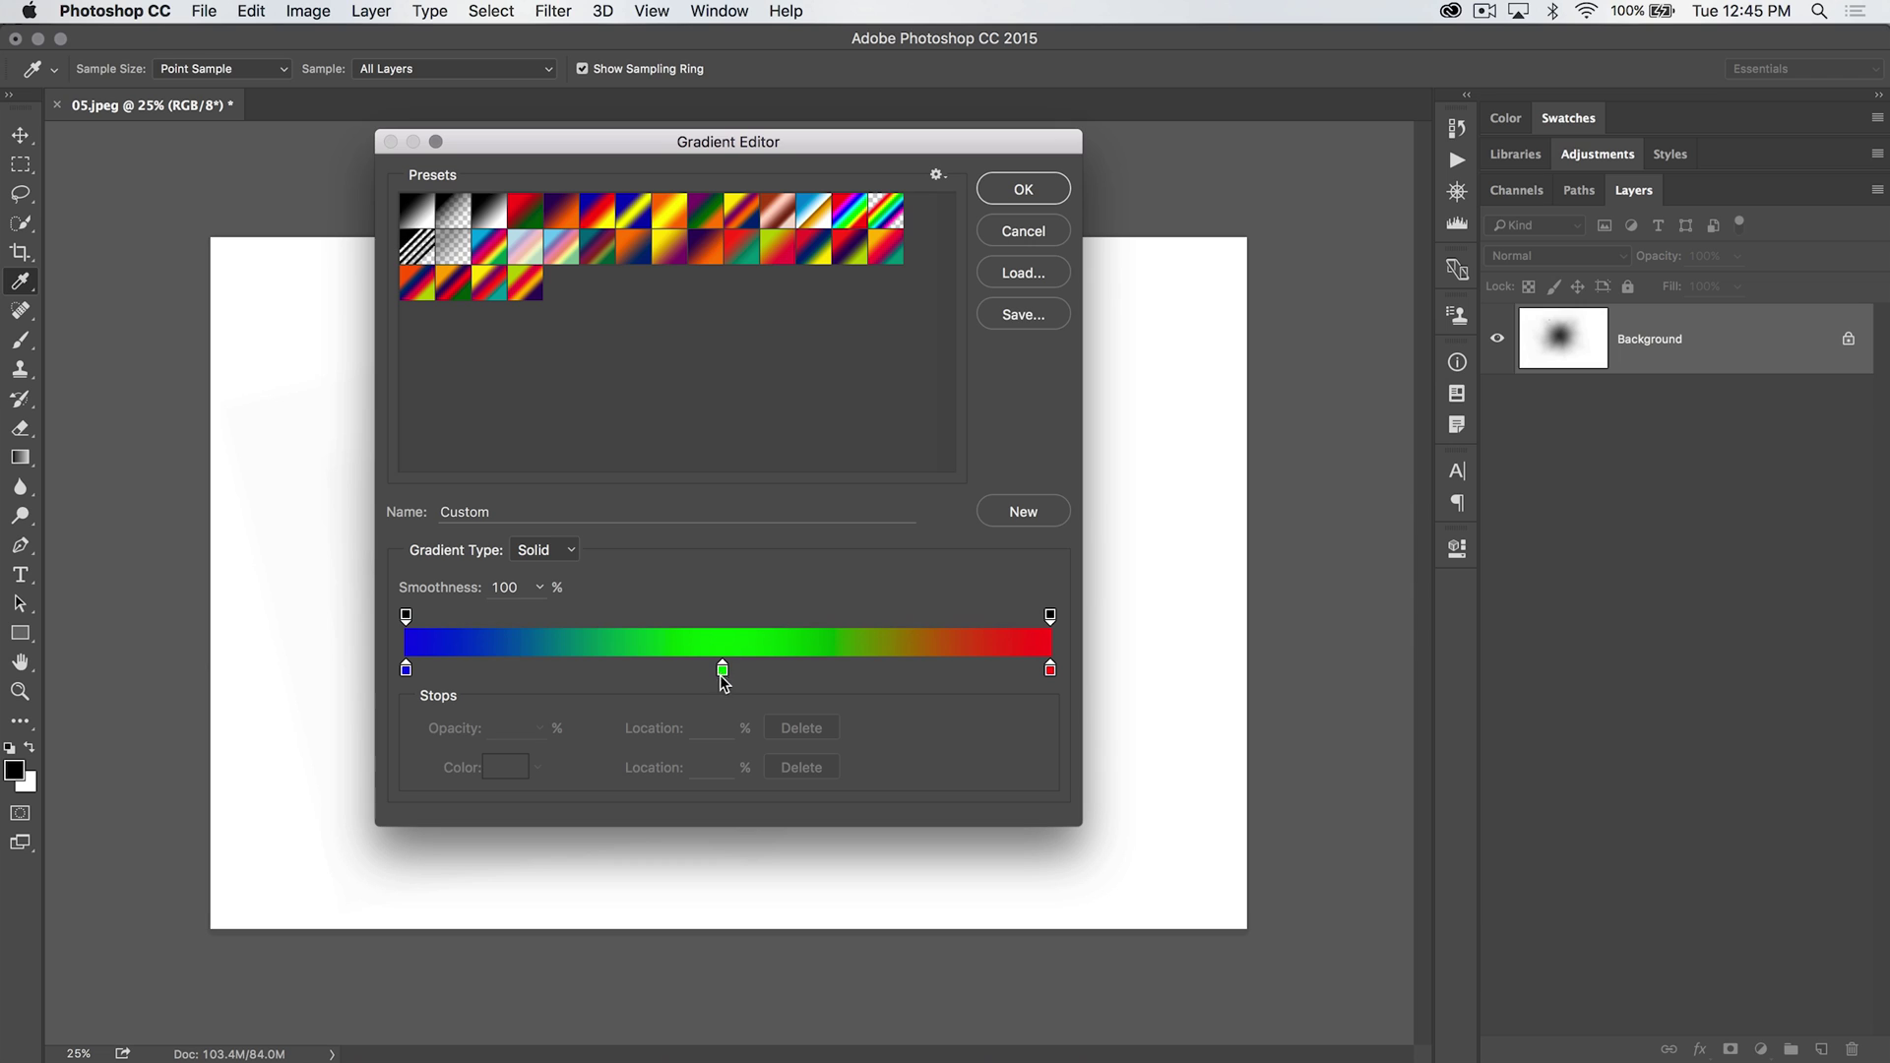
{"action": "left_click_drag", "start_coordinate": [722, 669], "coordinate": [1176, 925]}
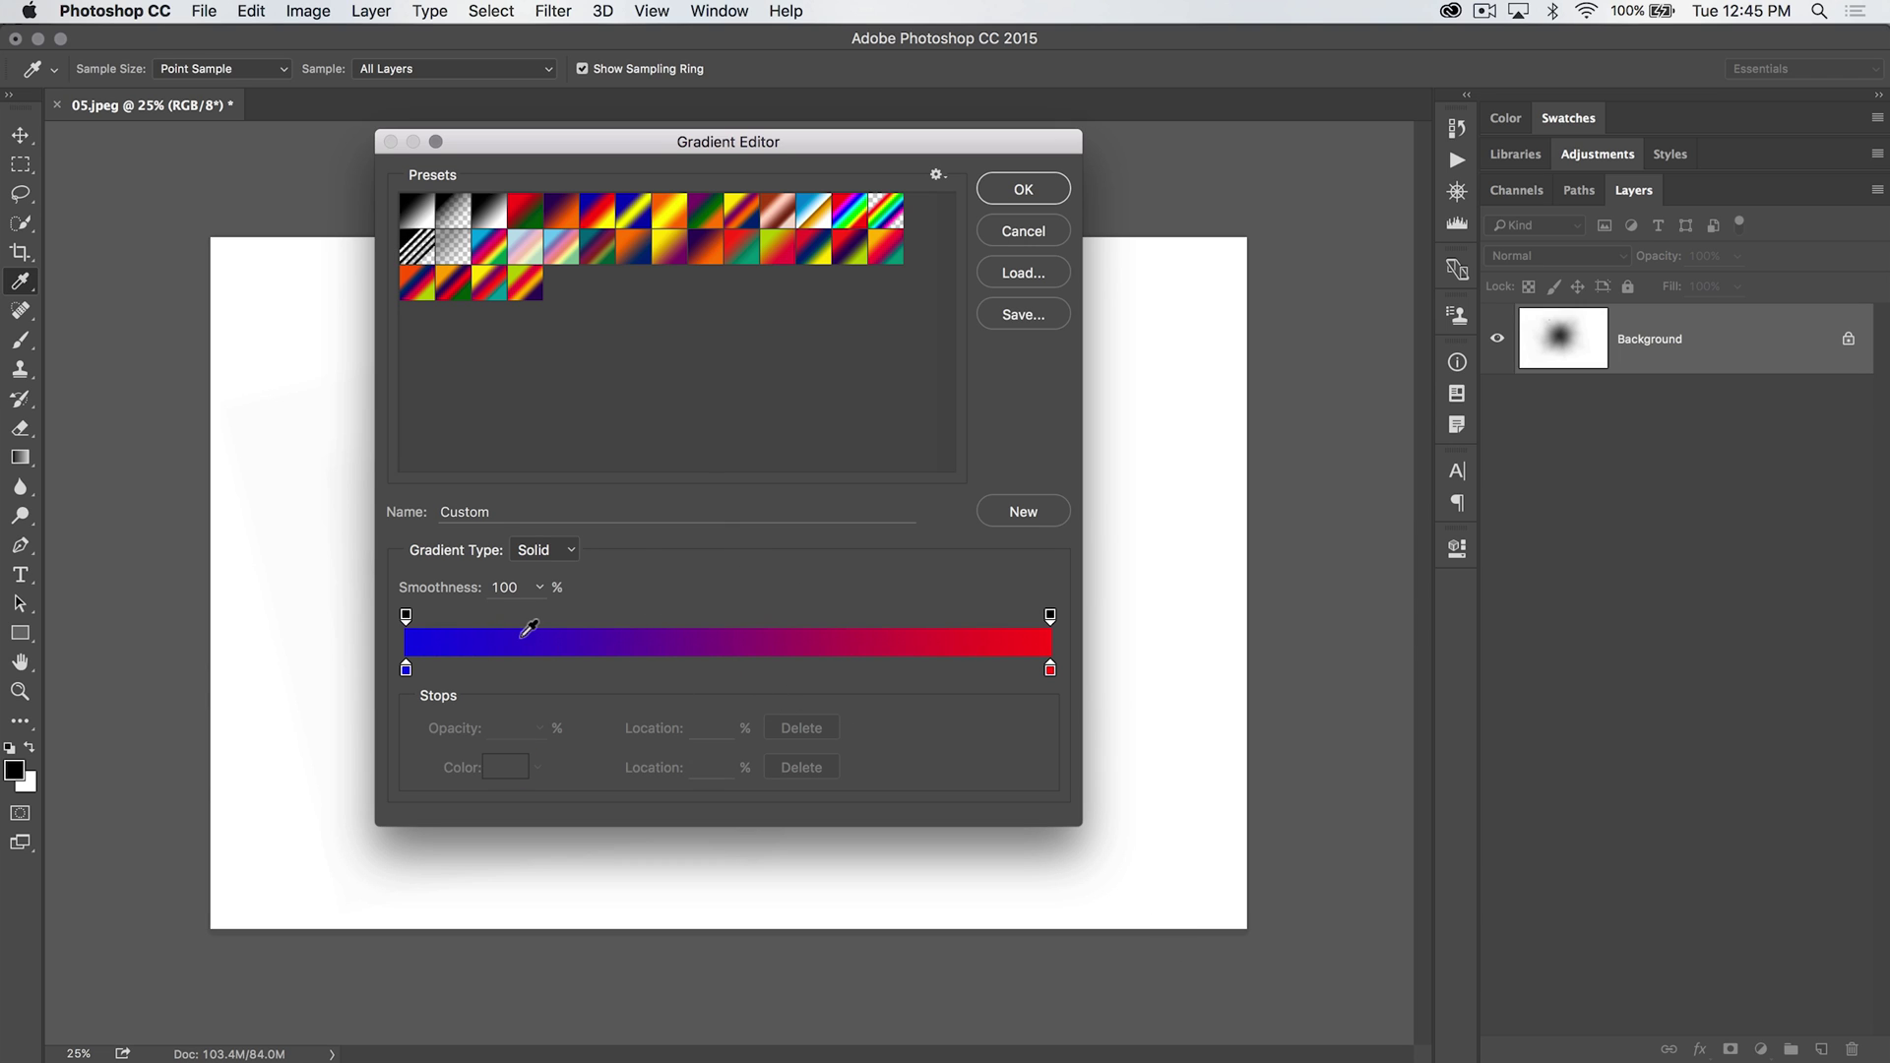
Name the gradient 'Like This One' and add it as a new preset.
{"action": "left_click", "coordinate": [522, 507]}
{"action": "type", "text": "Like This One"}
{"action": "left_click", "coordinate": [1024, 510]}
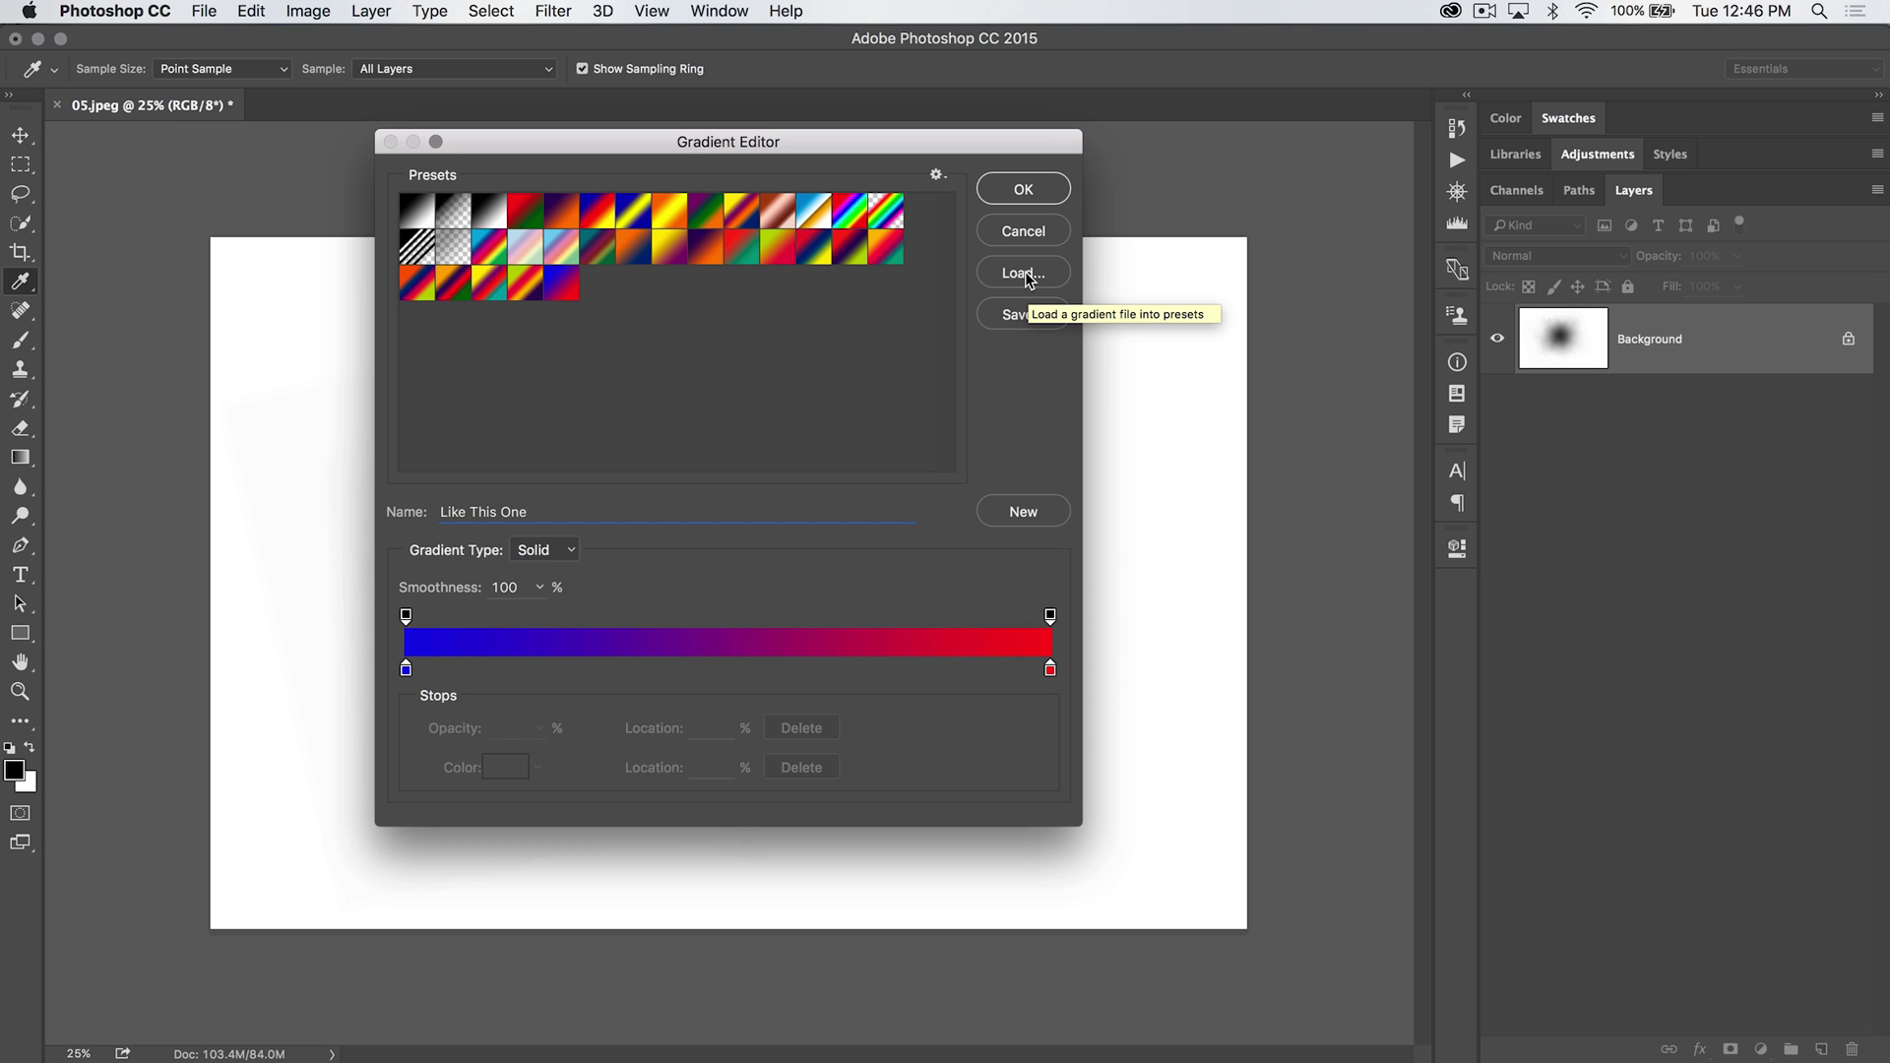
{"action": "left_click", "coordinate": [937, 176]}
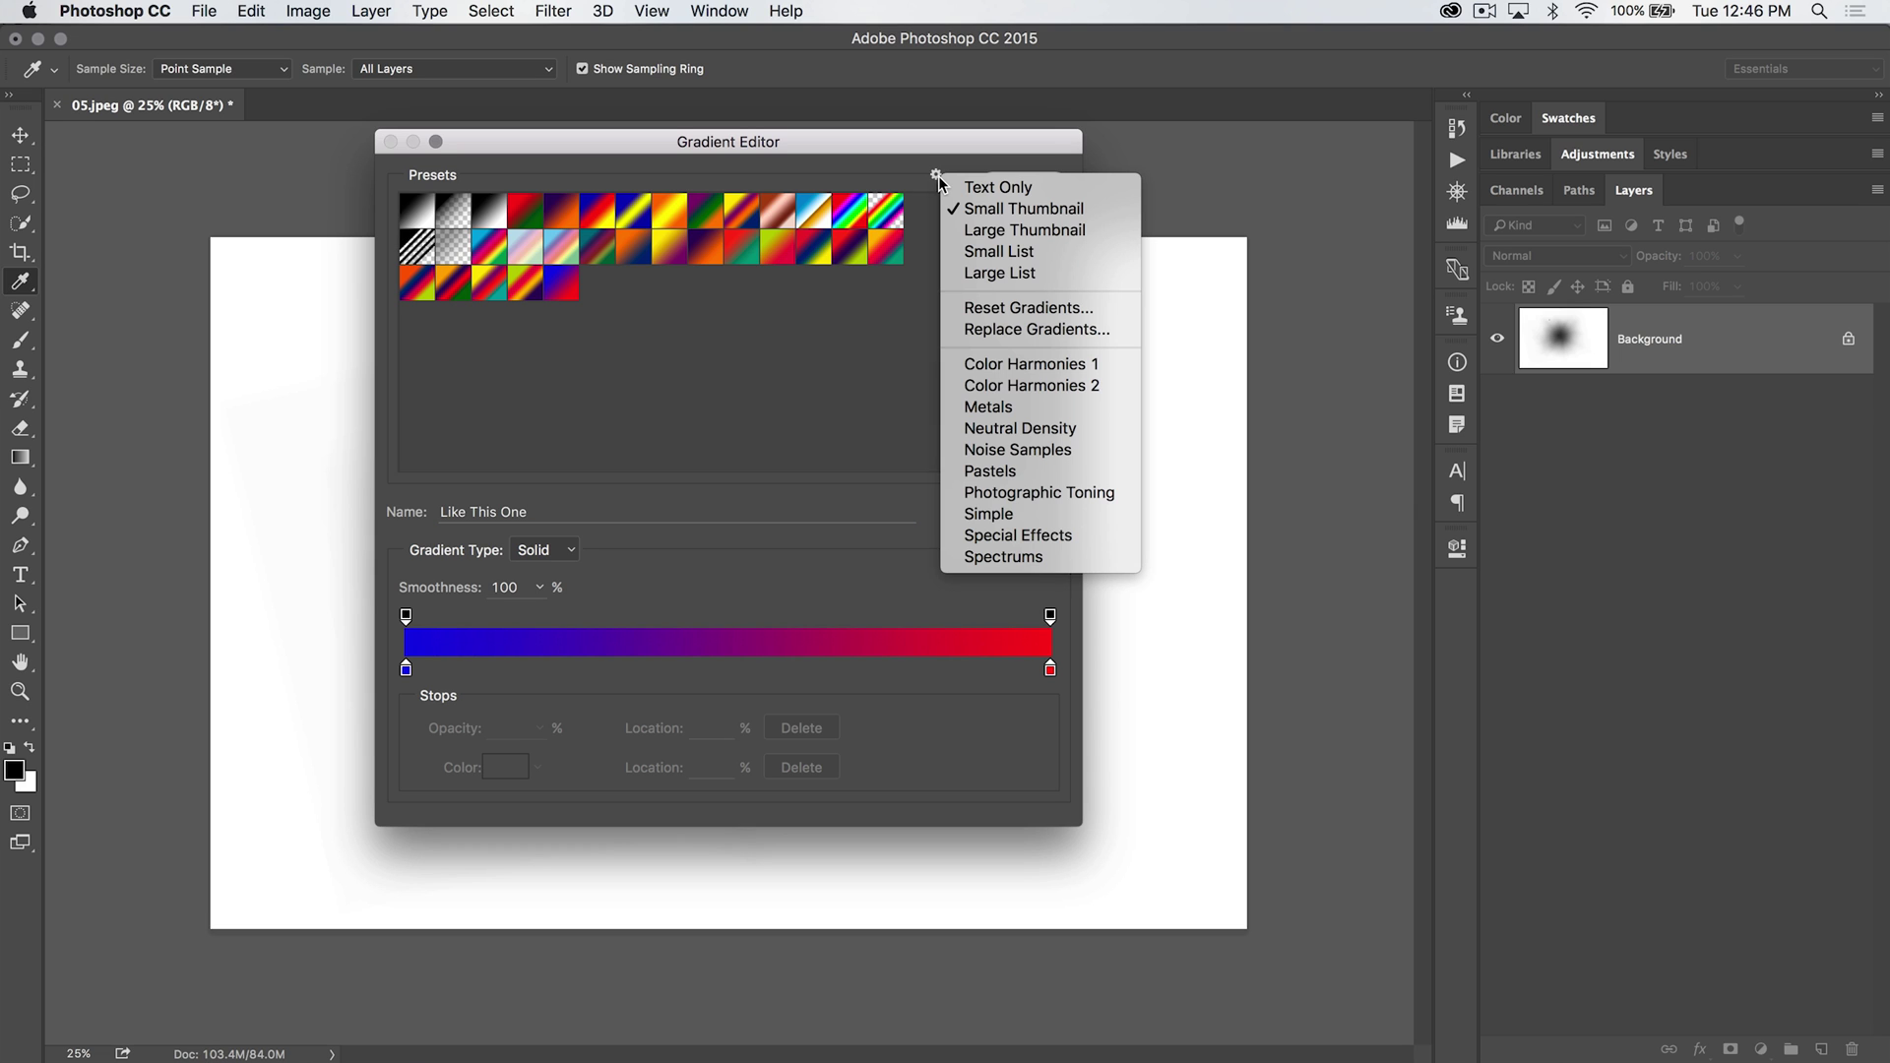
Switch the preset view to large thumbnails and back to small thumbnails.
{"action": "left_click", "coordinate": [807, 300]}
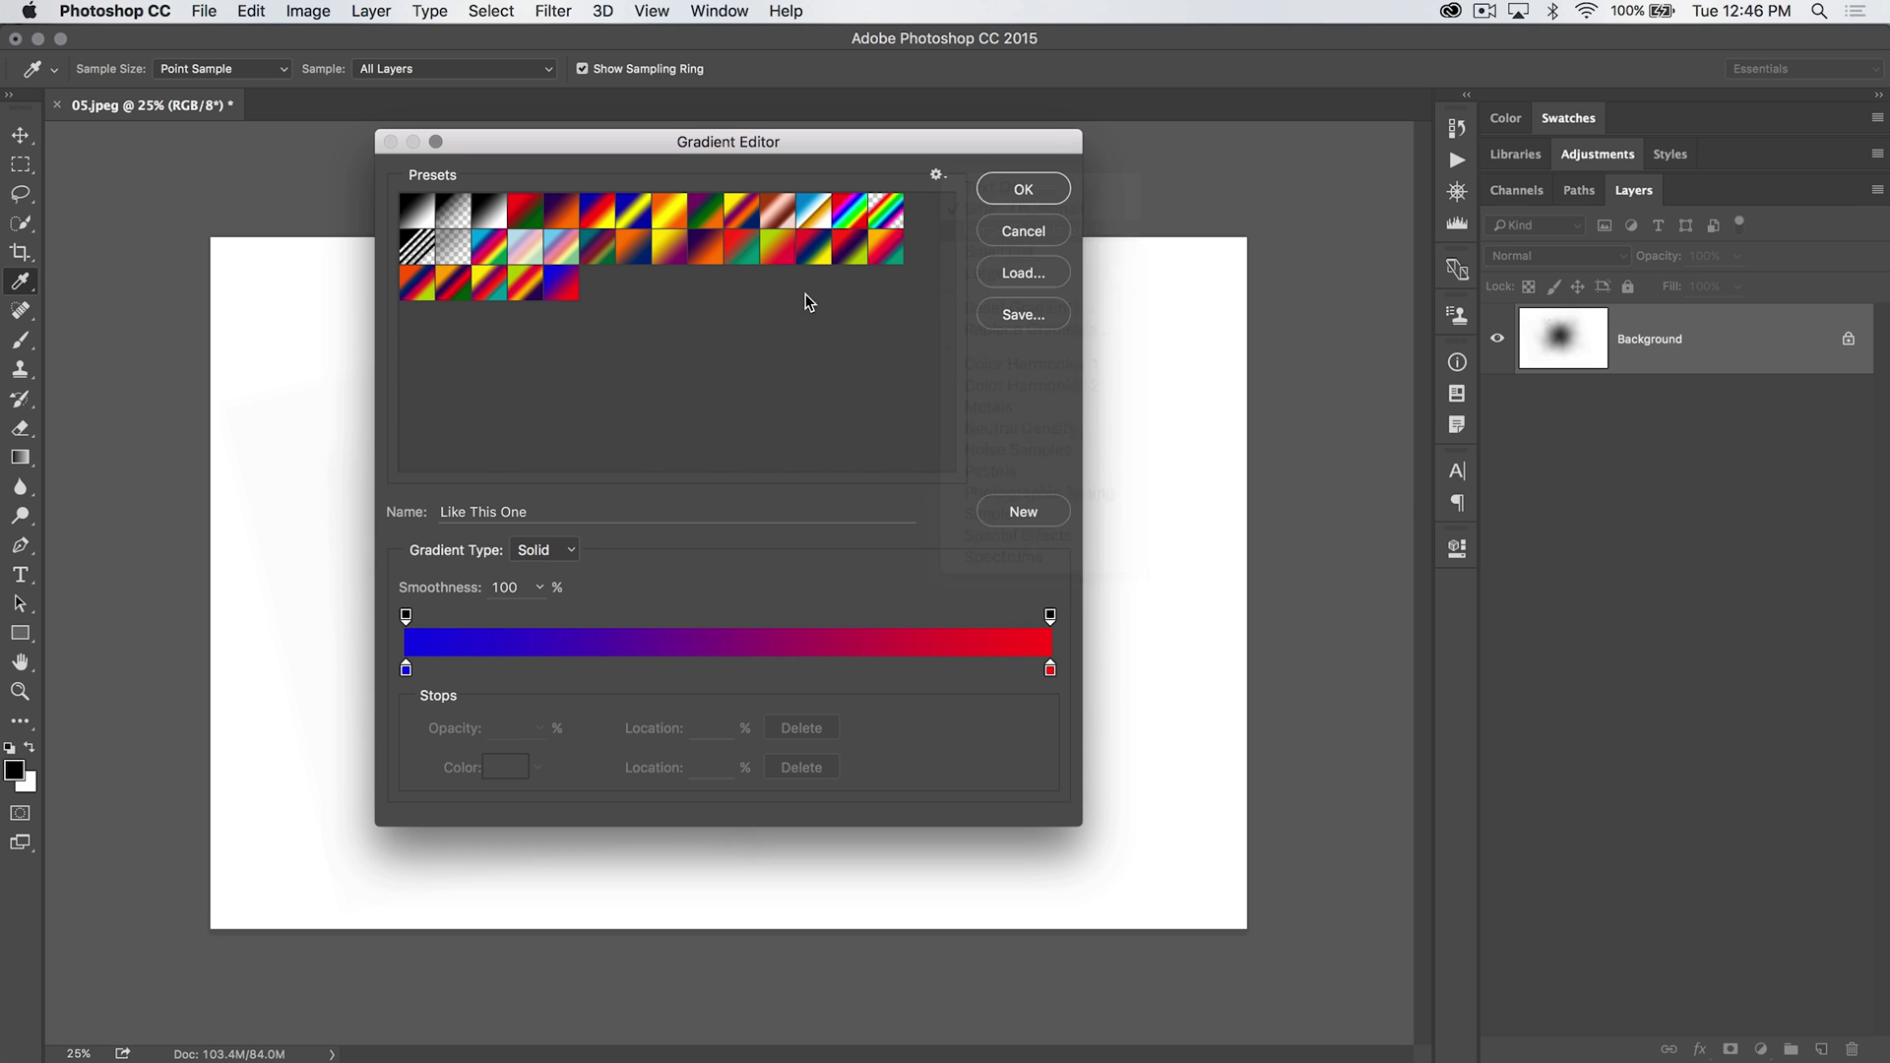
{"action": "left_click", "coordinate": [936, 176]}
{"action": "left_click", "coordinate": [972, 210]}
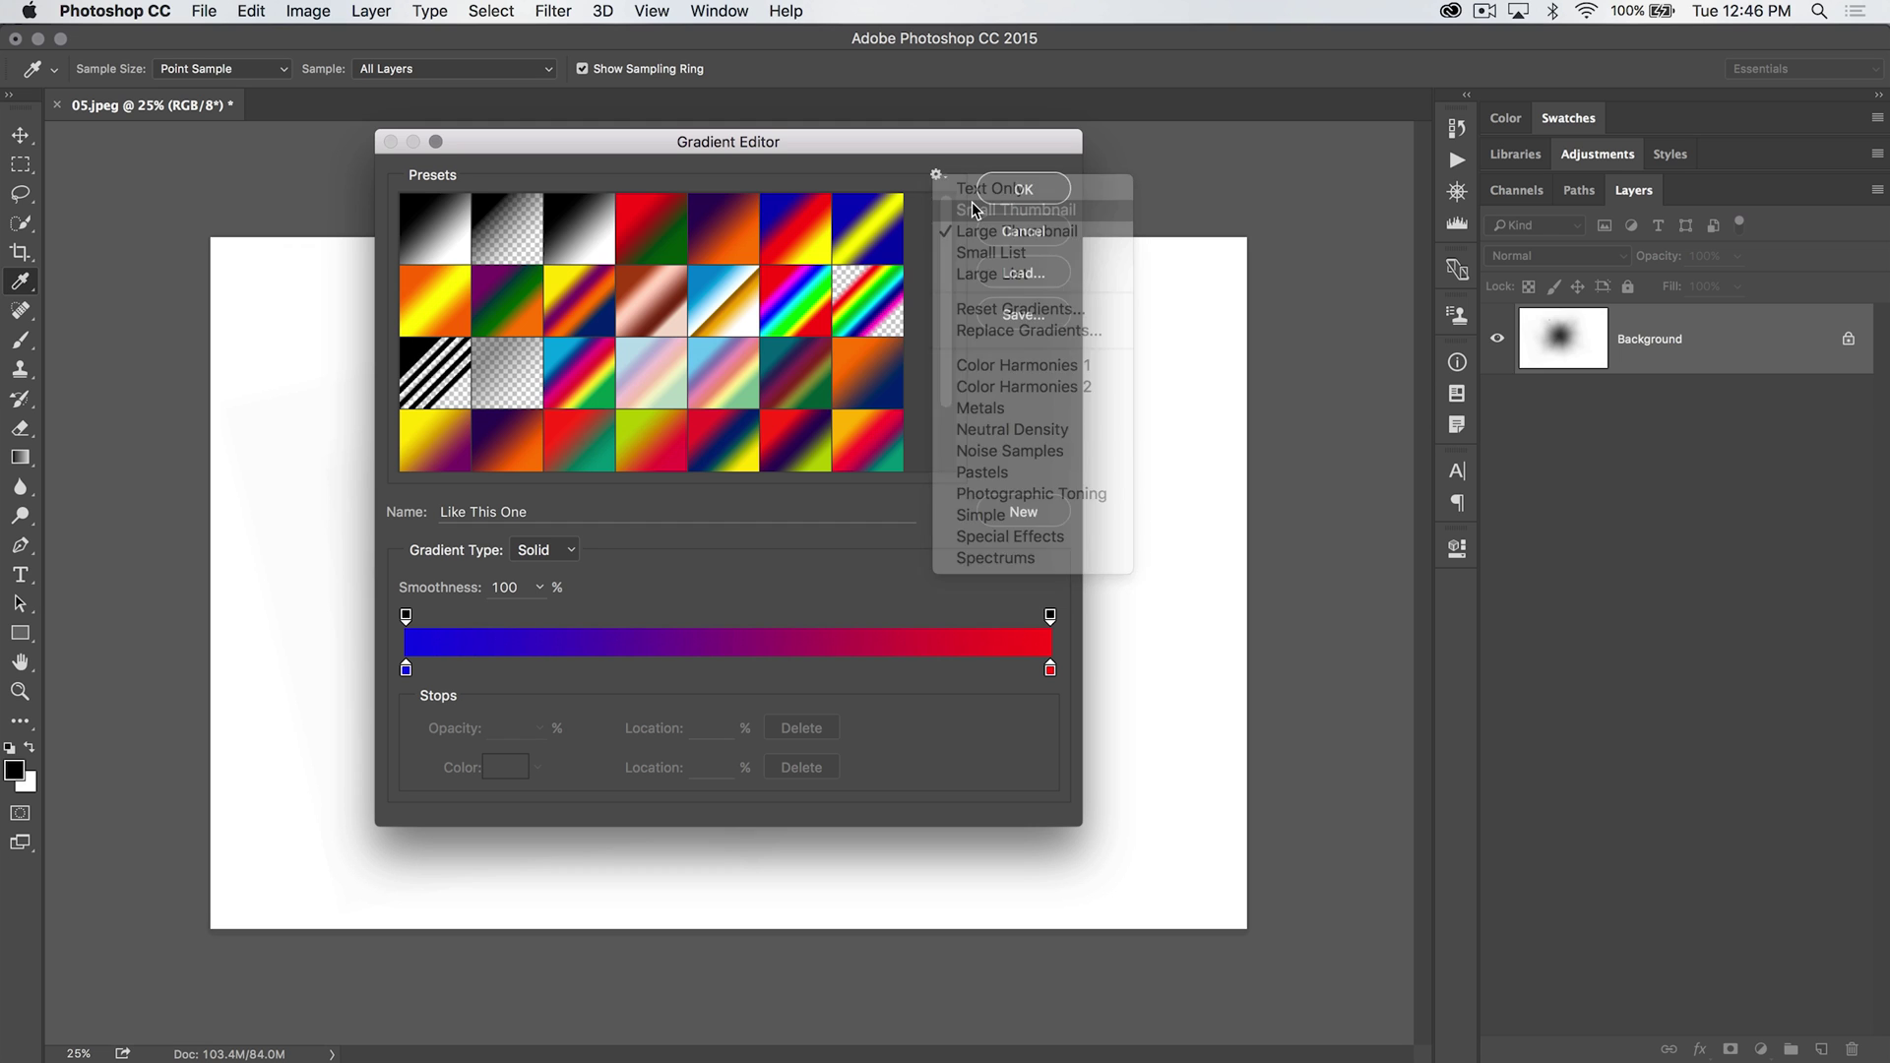
{"action": "left_click", "coordinate": [936, 176]}
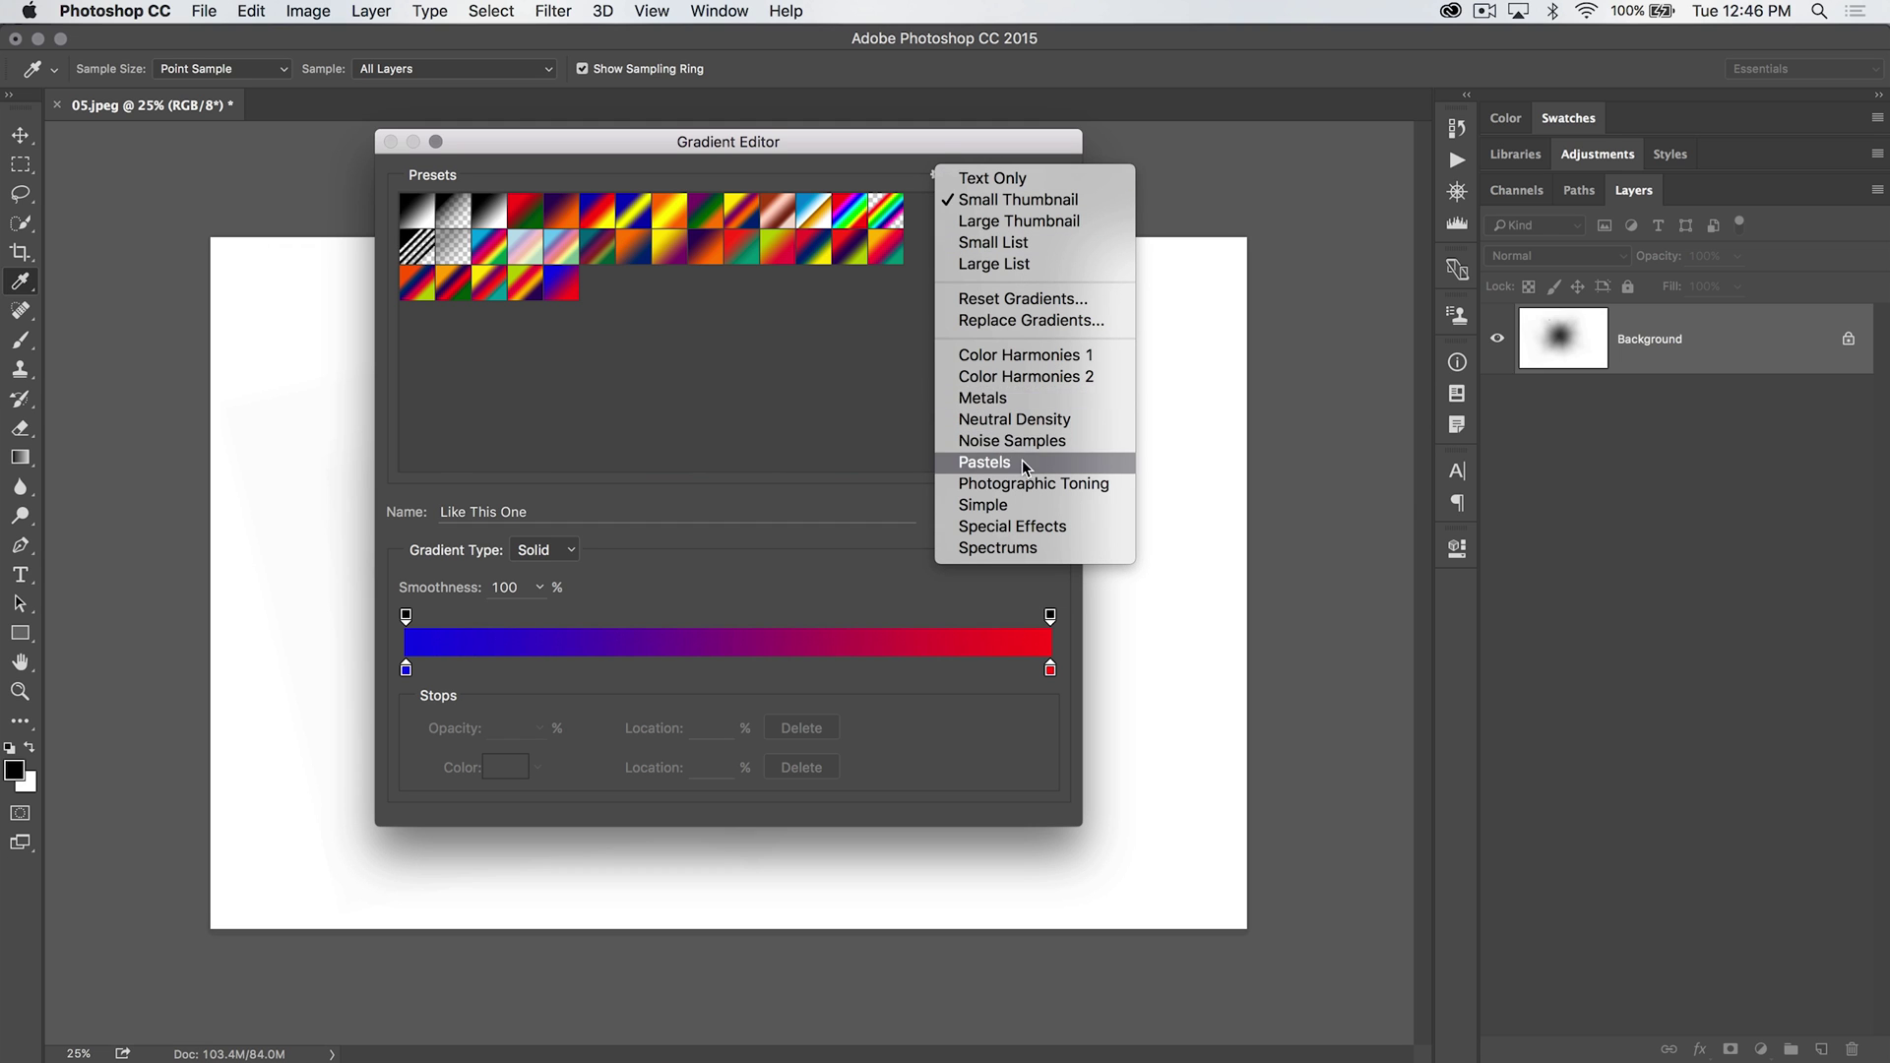
Append the Metals set and draw a Silver angle gradient upward from the canvas centre.
{"action": "left_click", "coordinate": [1012, 398]}
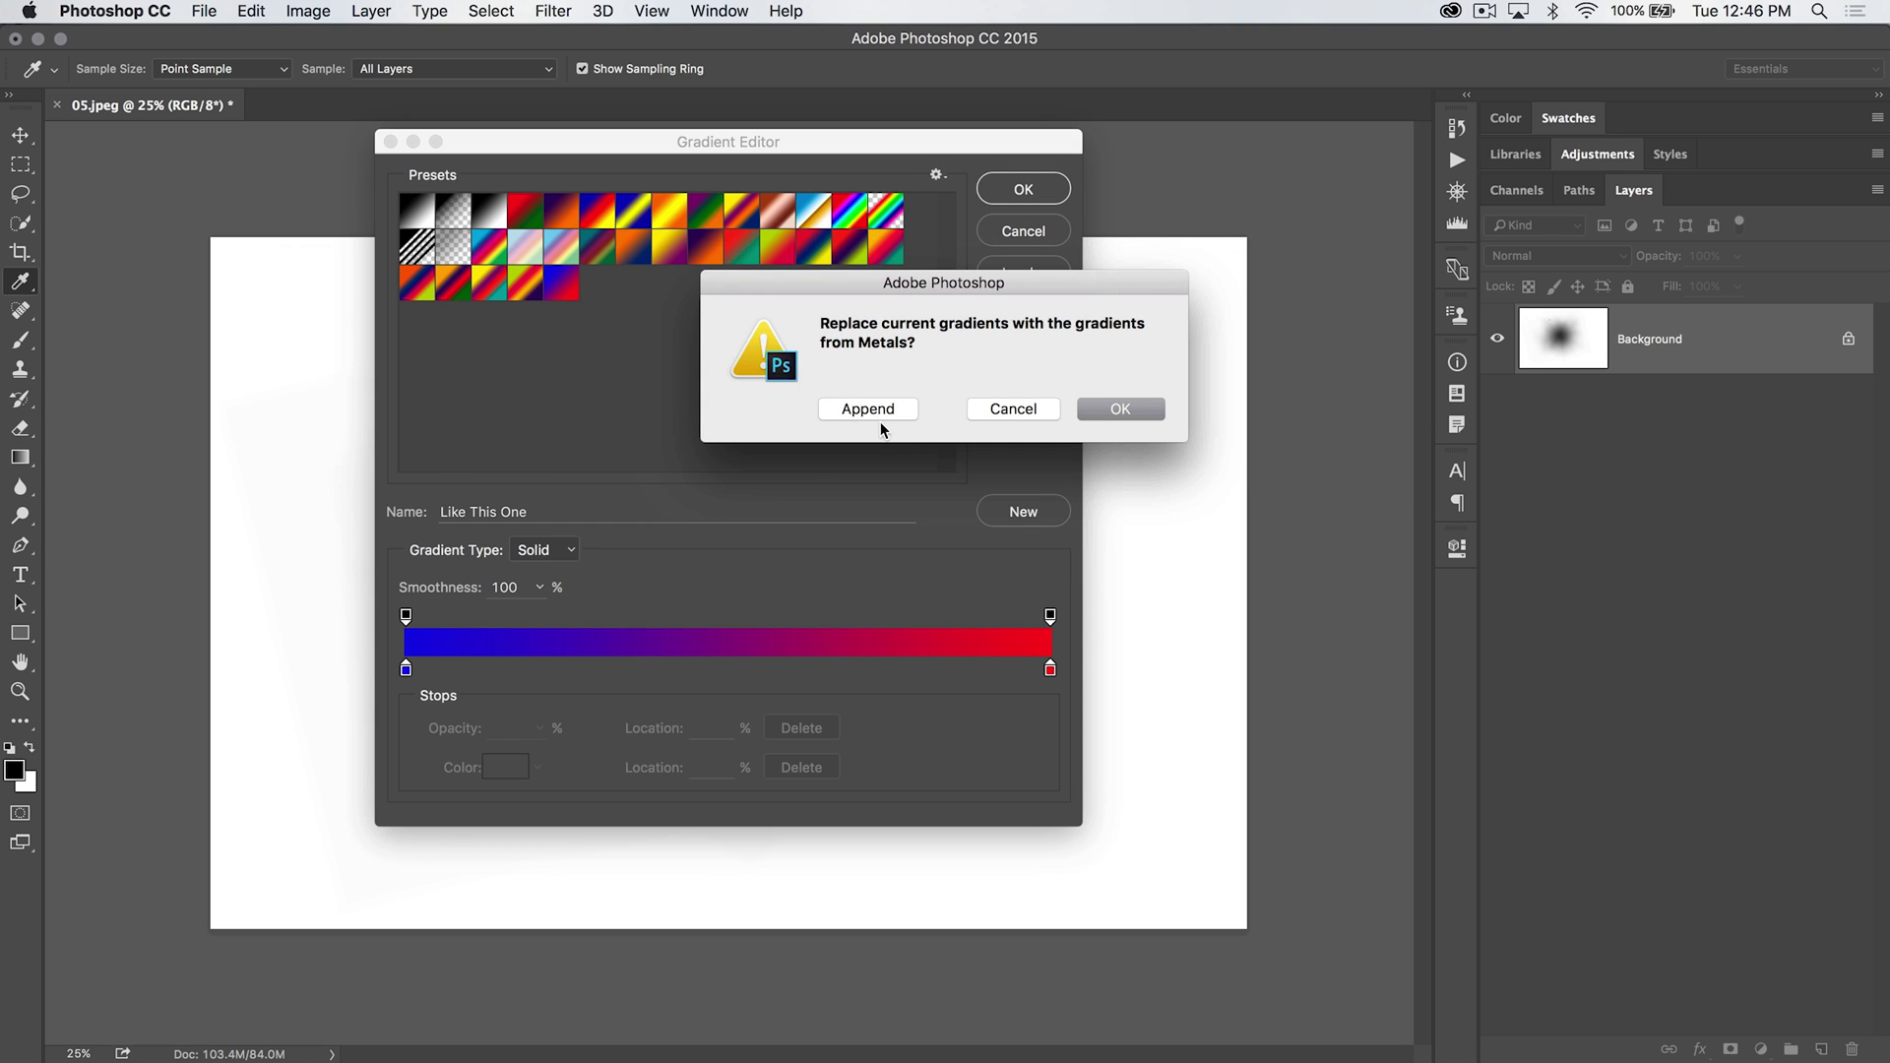
{"action": "left_click", "coordinate": [868, 409]}
{"action": "left_click", "coordinate": [670, 286]}
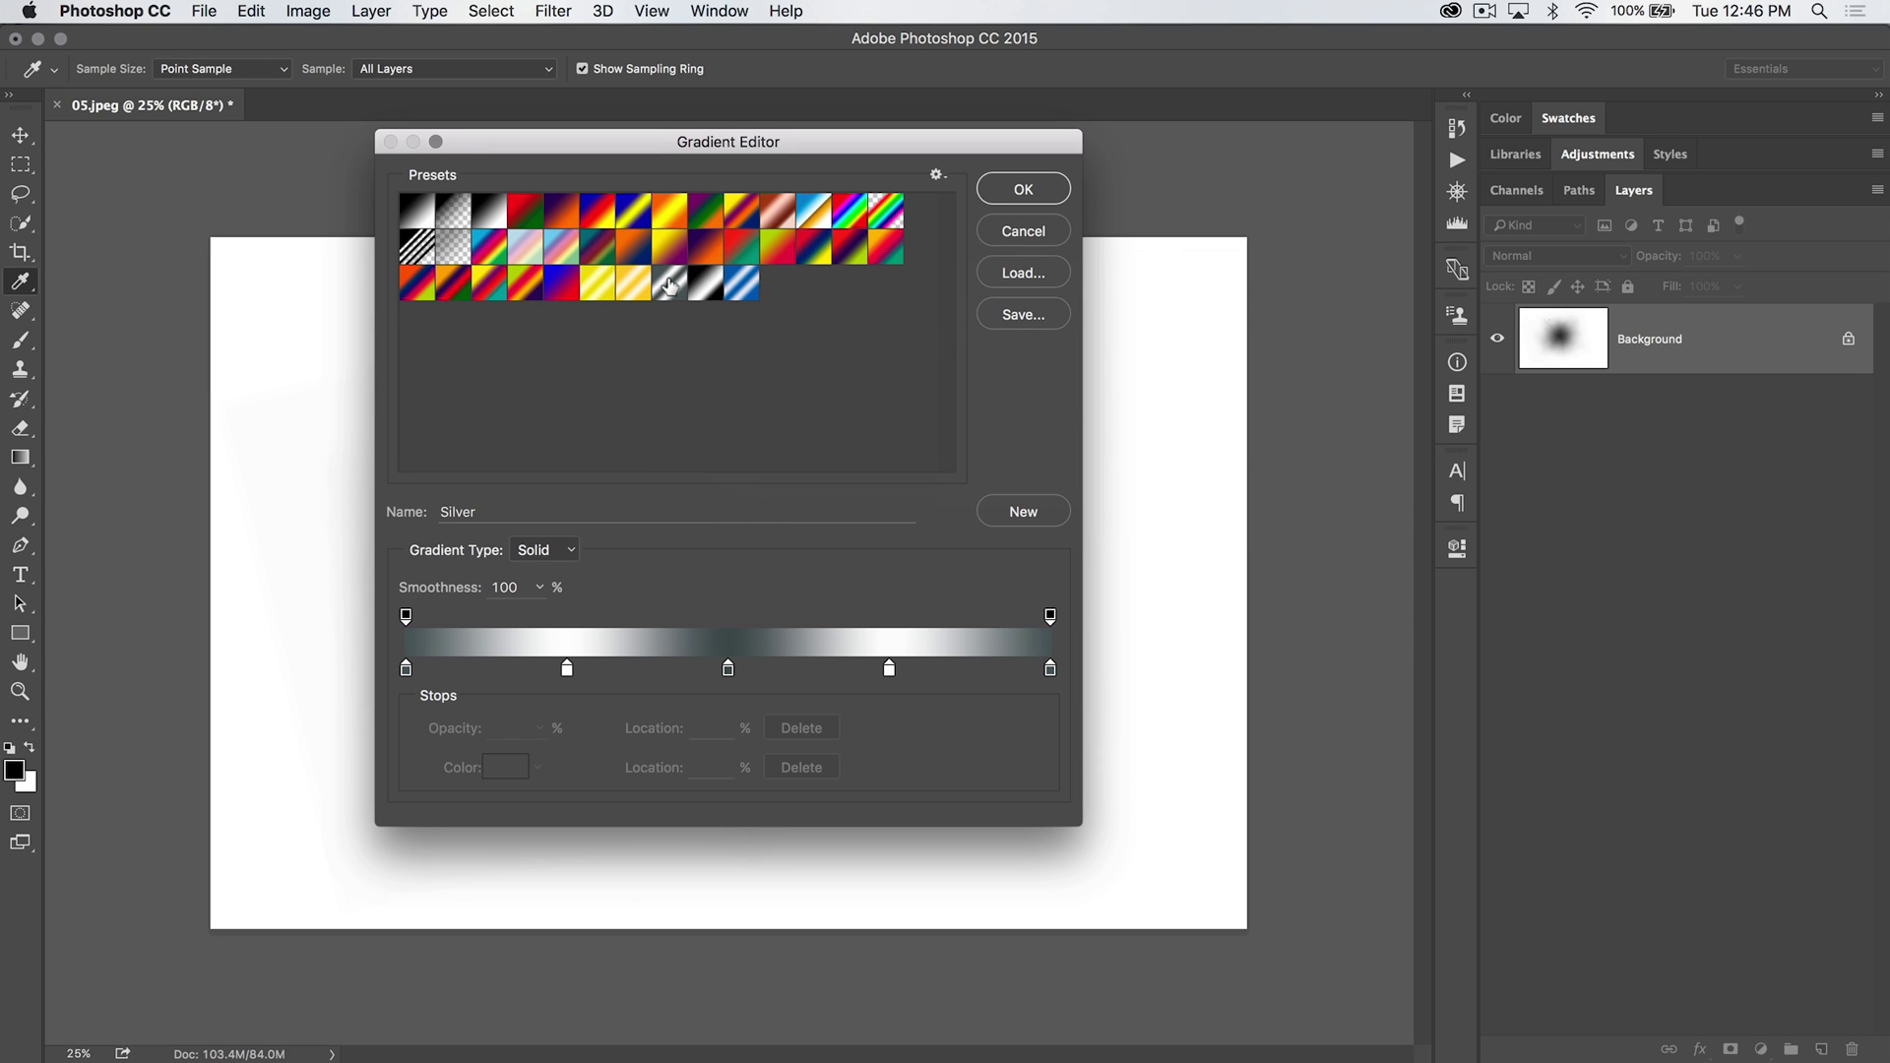
{"action": "left_click", "coordinate": [1024, 191]}
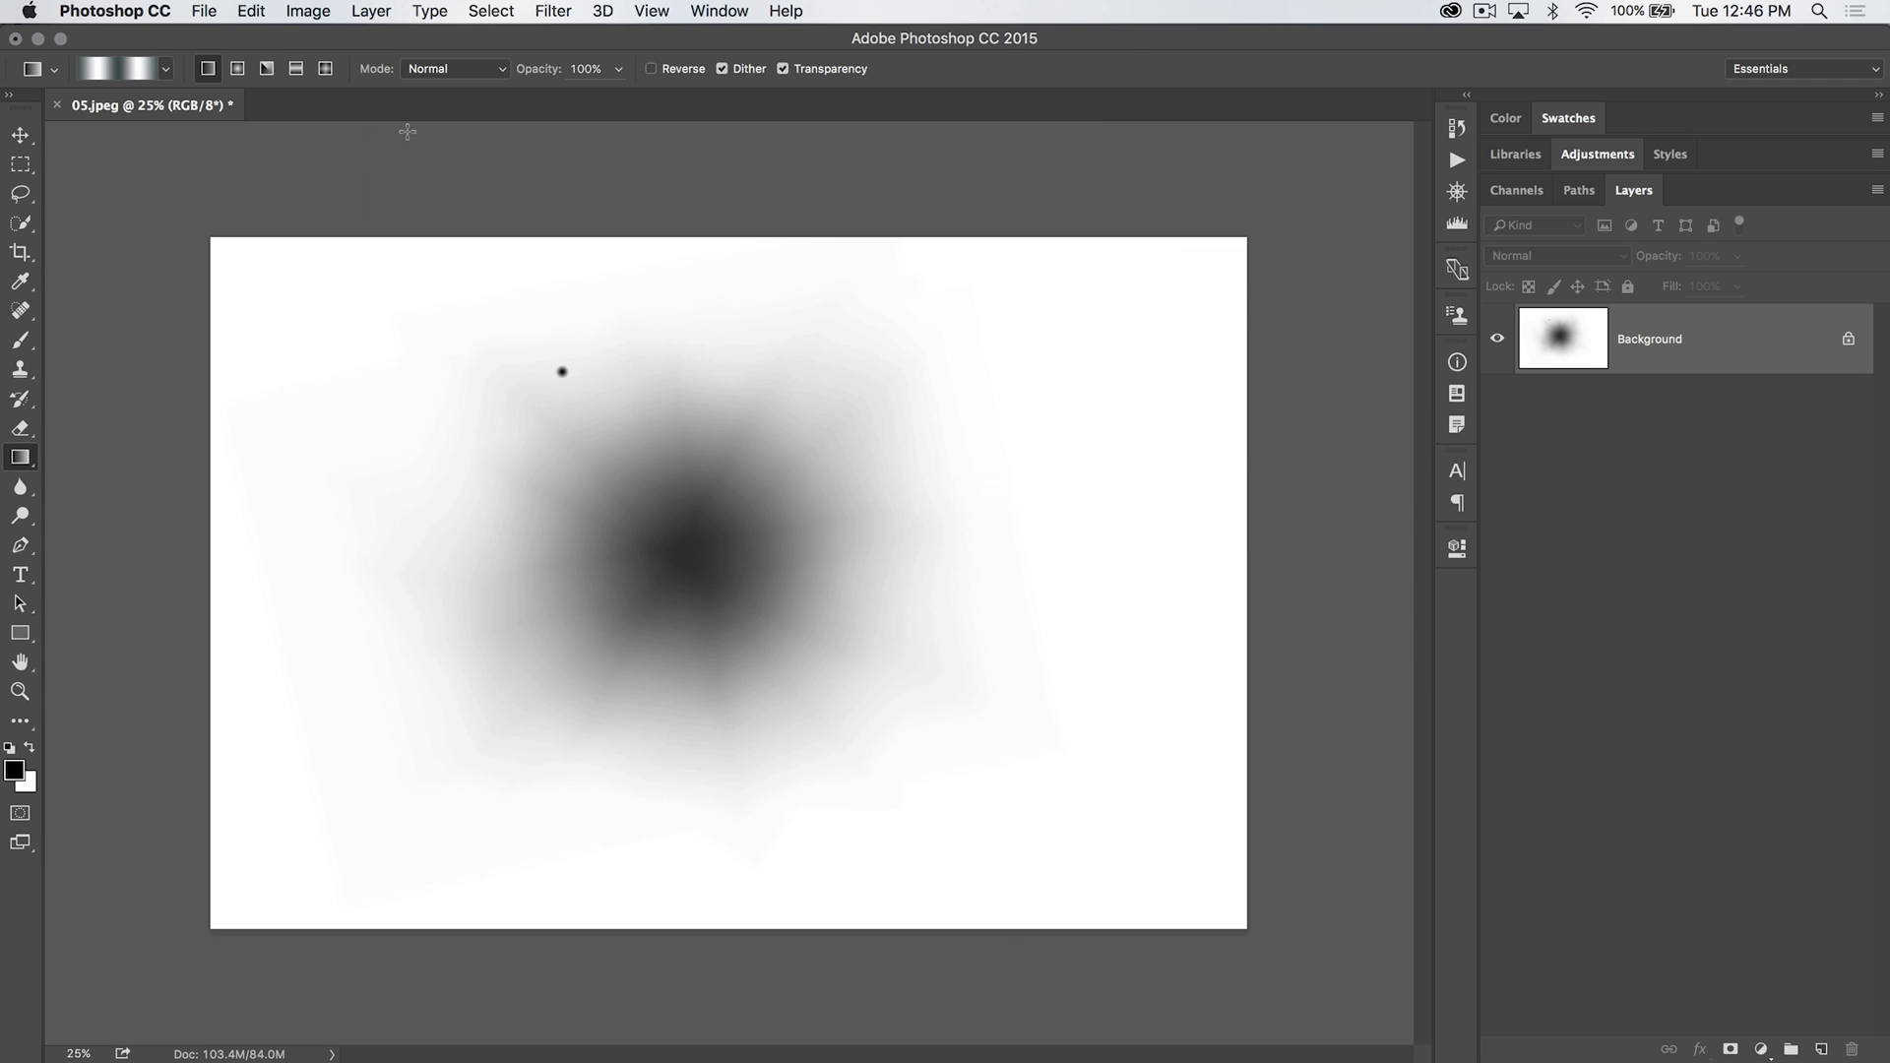
{"action": "left_click", "coordinate": [260, 71]}
{"action": "left_click_drag", "start_coordinate": [719, 595], "coordinate": [704, 244]}
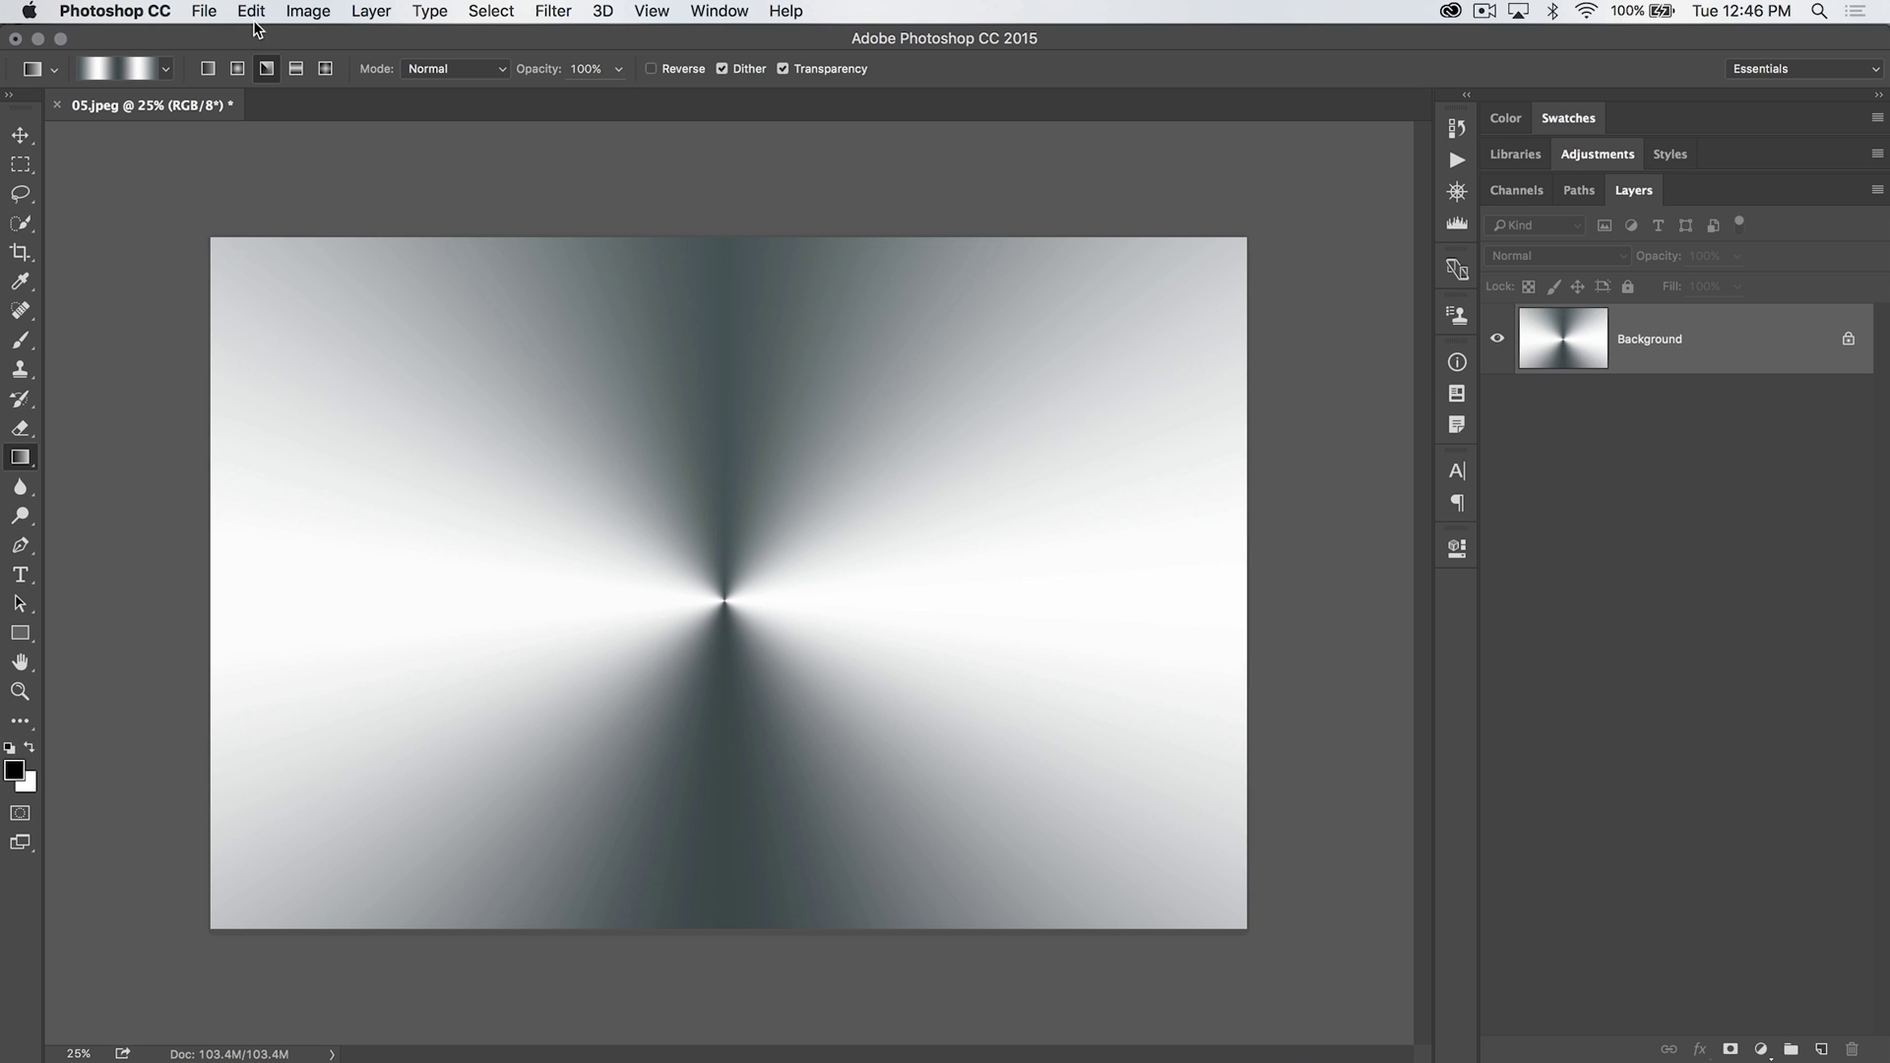
Reopen the Gradient Editor, enlarge it, and switch the gradient type to Noise.
{"action": "left_click", "coordinate": [120, 73]}
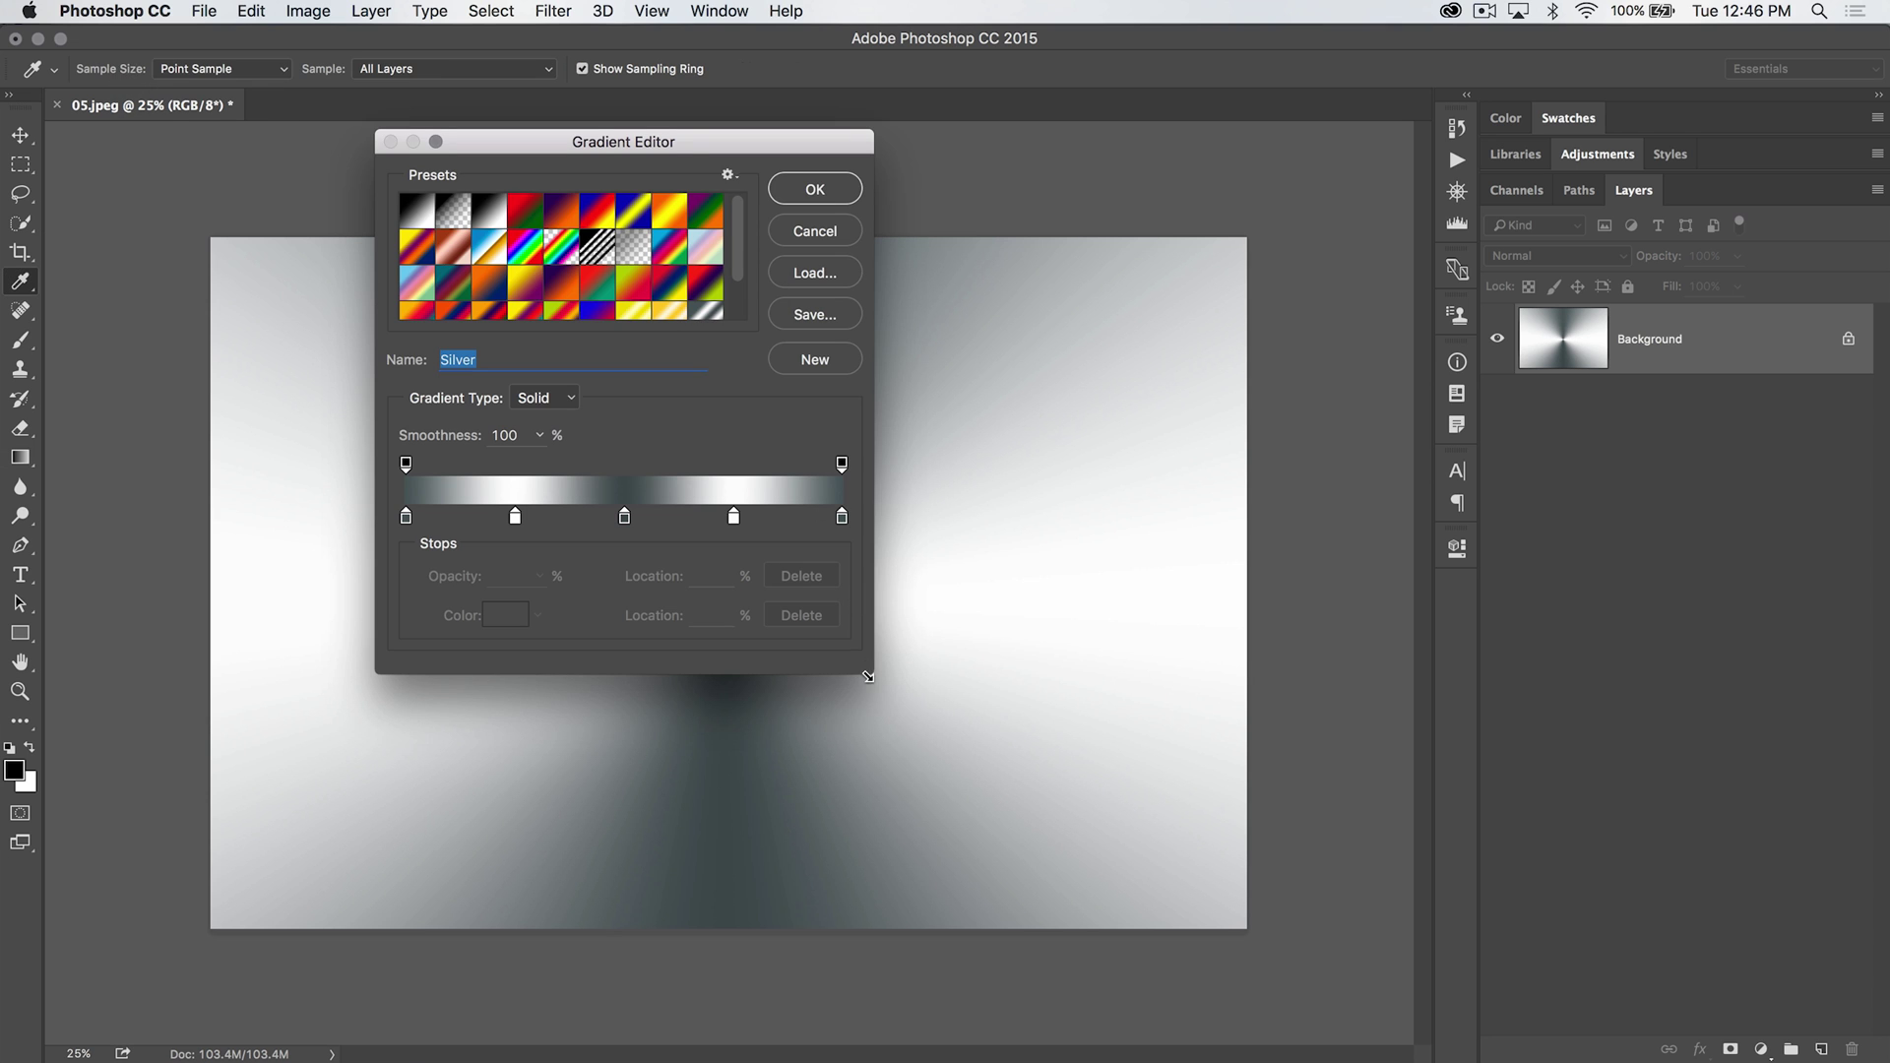
{"action": "left_click_drag", "start_coordinate": [867, 677], "coordinate": [1130, 843]}
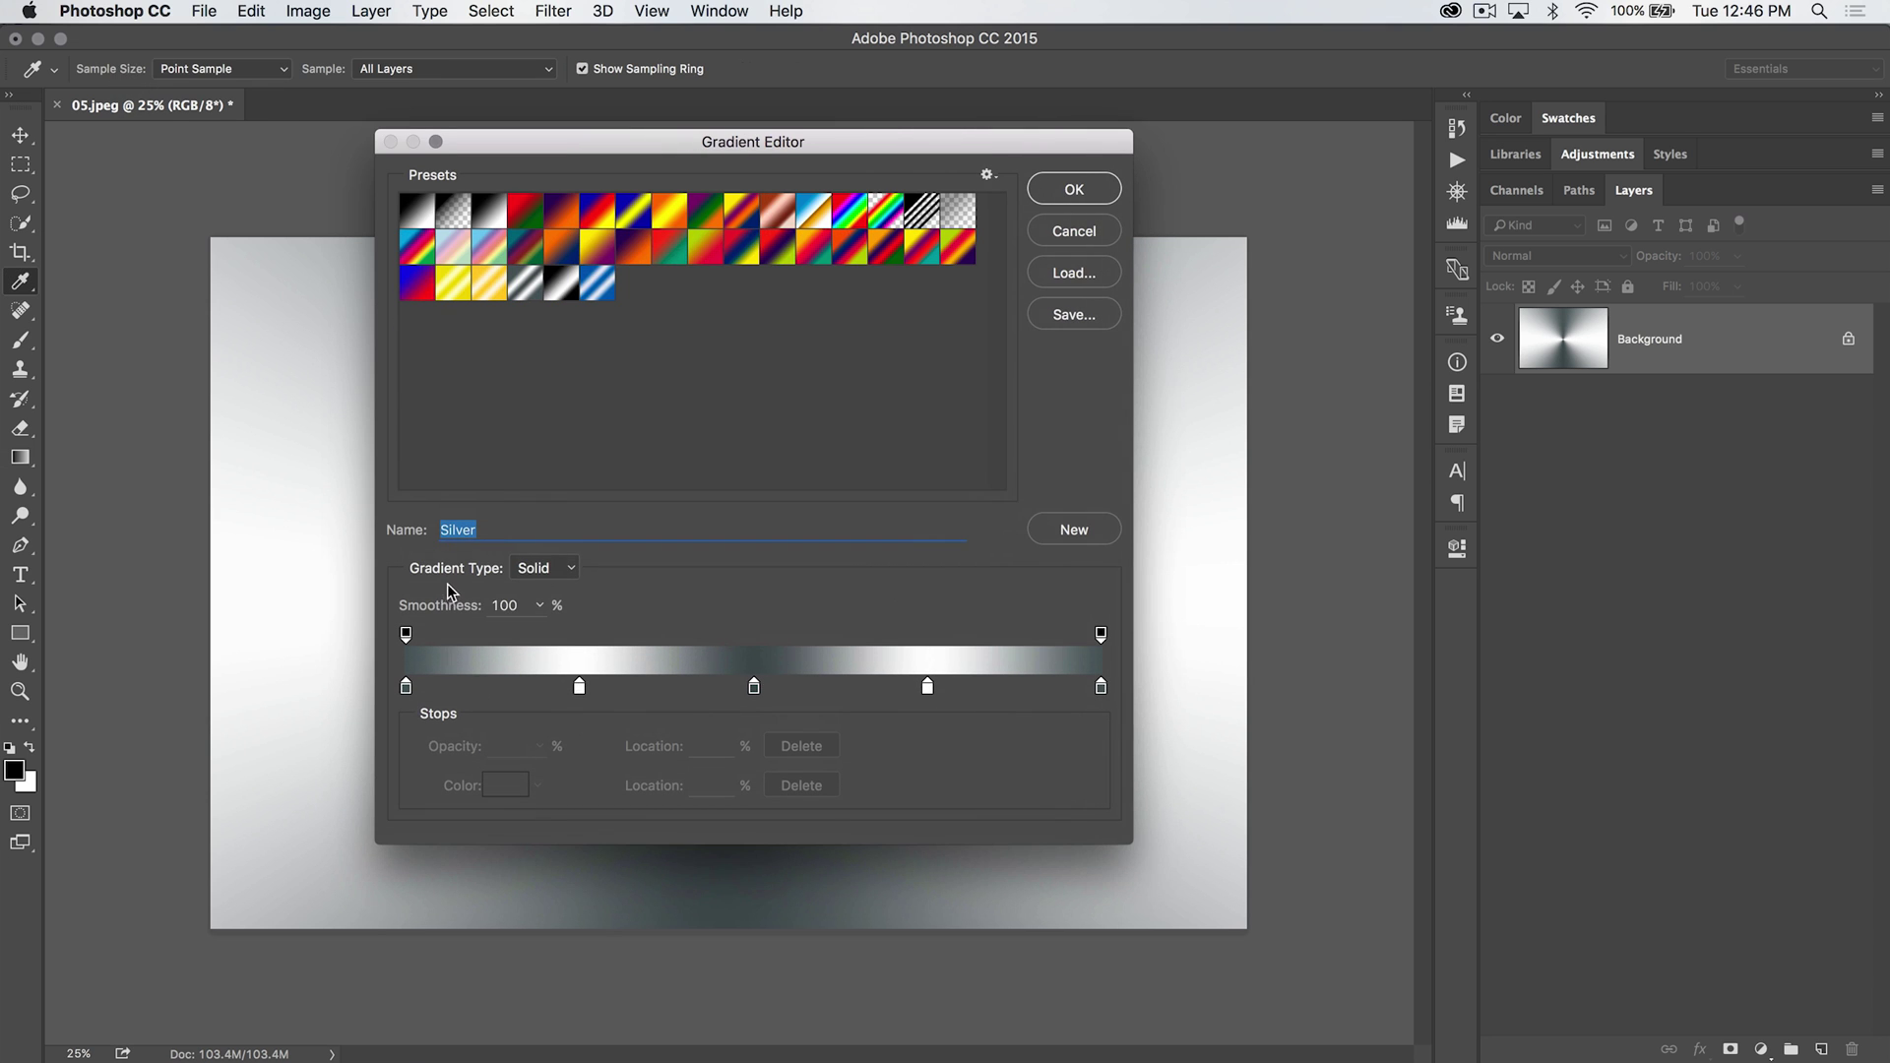
{"action": "left_click", "coordinate": [557, 571]}
{"action": "left_click", "coordinate": [540, 584]}
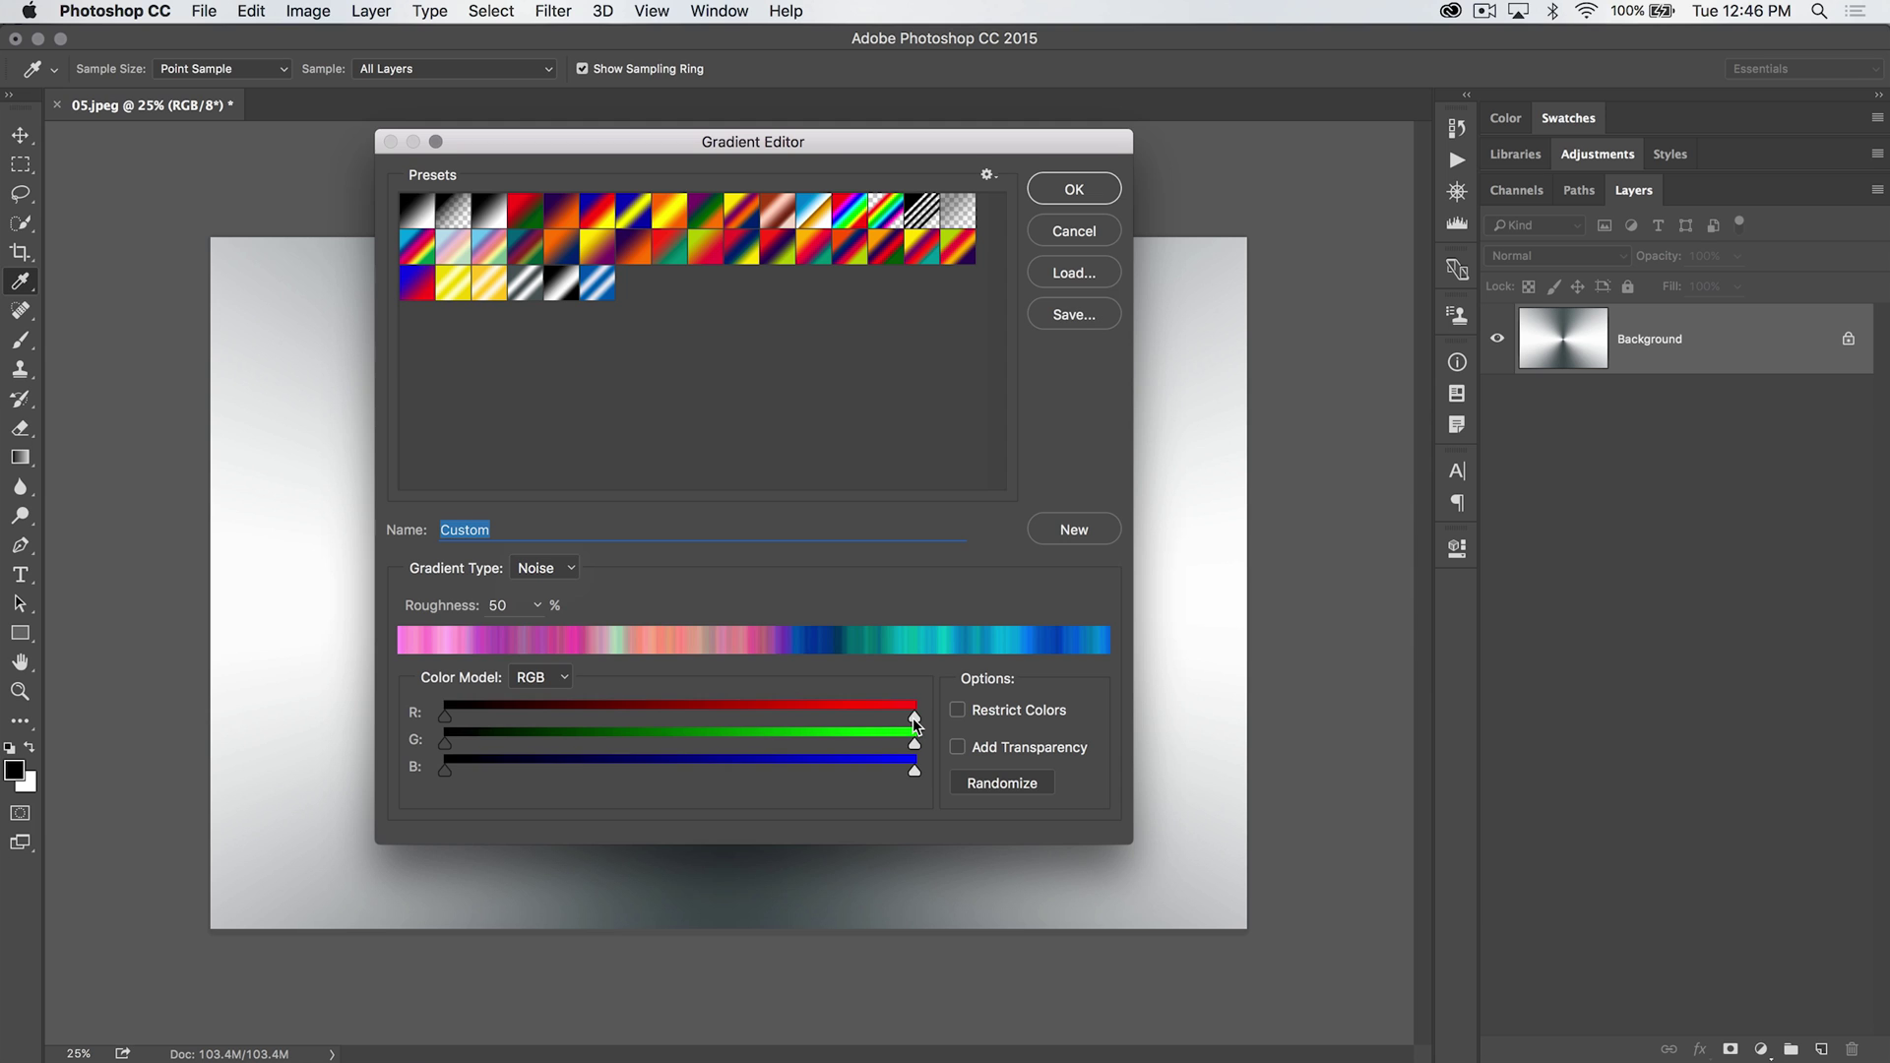
Try the colour restriction and transparency options, then set Roughness to 64%.
{"action": "mouse_move", "coordinate": [914, 717]}
{"action": "left_mouse_down"}
{"action": "mouse_move", "coordinate": [867, 713]}
{"action": "mouse_move", "coordinate": [935, 724]}
{"action": "left_mouse_up"}
{"action": "left_click", "coordinate": [960, 711]}
{"action": "left_click", "coordinate": [960, 710]}
{"action": "left_click", "coordinate": [960, 747]}
{"action": "left_click", "coordinate": [960, 747]}
{"action": "left_click_drag", "start_coordinate": [433, 605], "coordinate": [675, 635]}
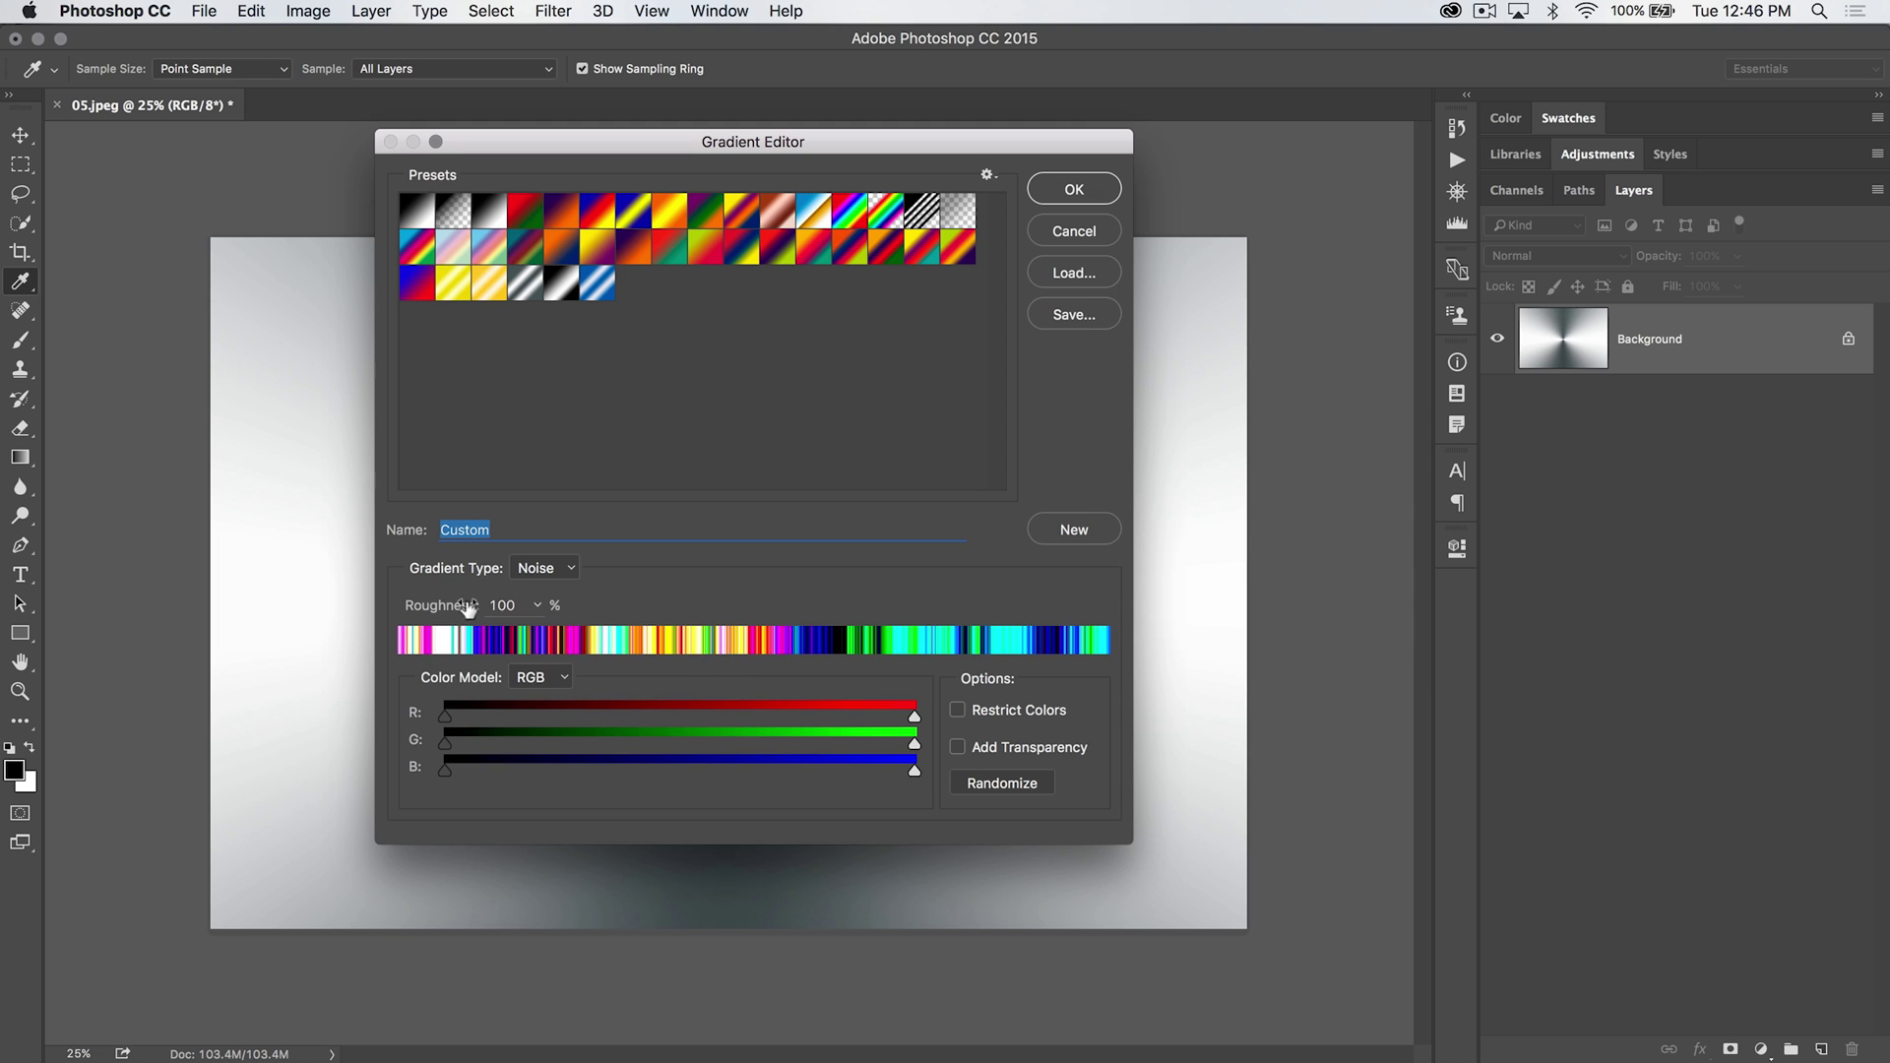
{"action": "mouse_move", "coordinate": [450, 603]}
{"action": "left_mouse_down"}
{"action": "mouse_move", "coordinate": [360, 612]}
{"action": "mouse_move", "coordinate": [414, 610]}
{"action": "left_mouse_up"}
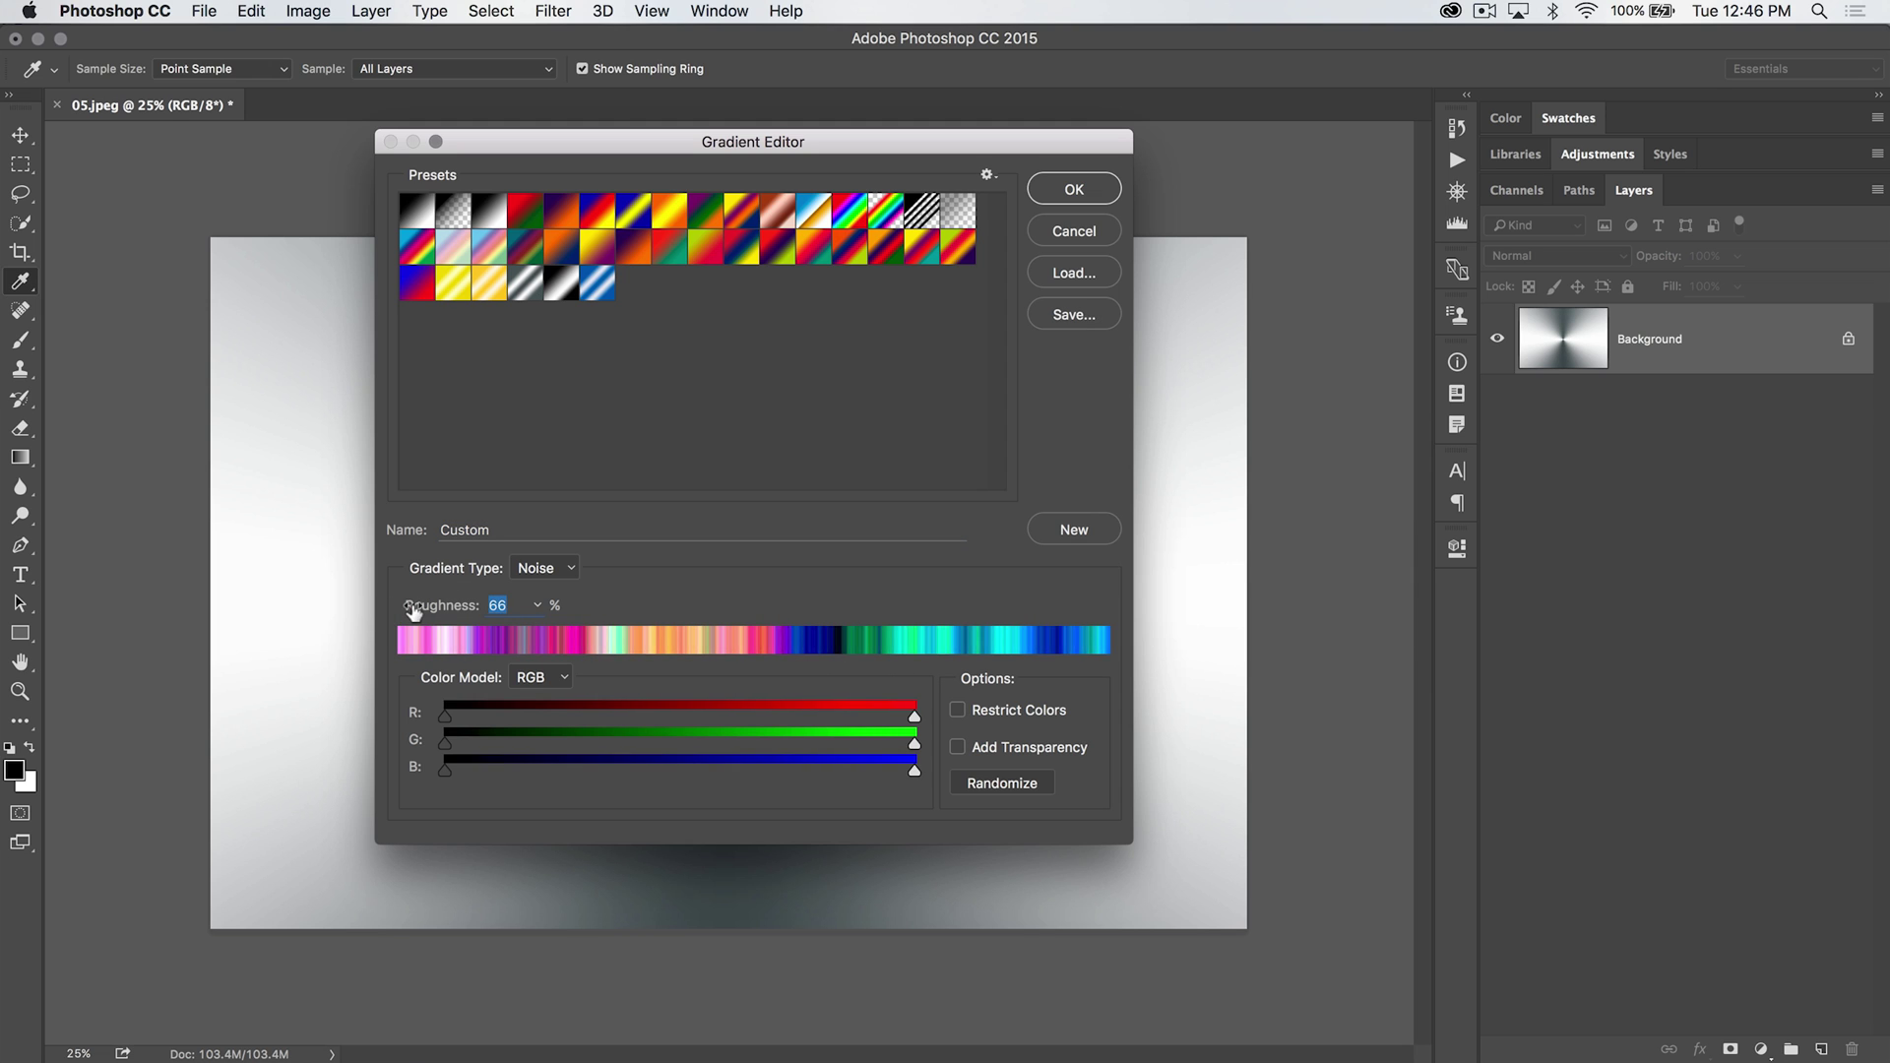
{"action": "key", "text": "shift+Tab"}
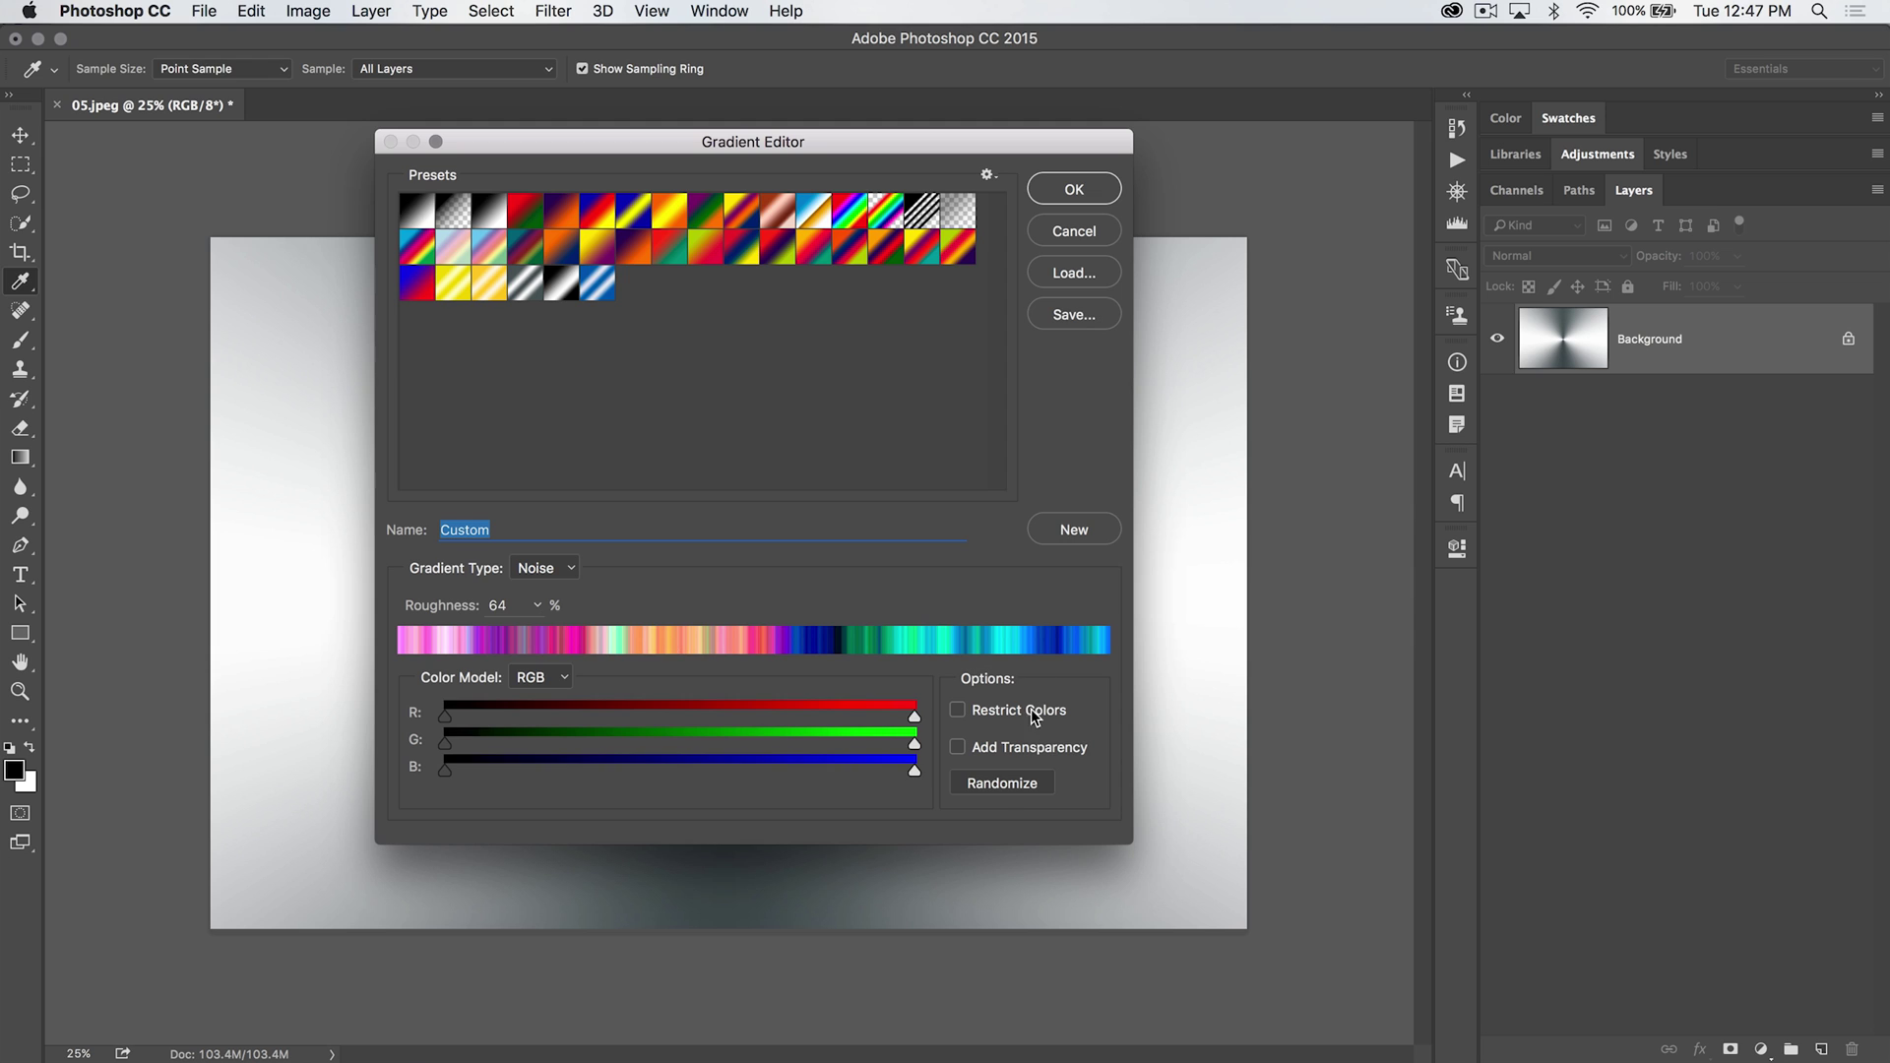
Randomize the noise colours several times and accept the resulting gradient.
{"action": "left_click", "coordinate": [1000, 783]}
{"action": "left_click", "coordinate": [1000, 784]}
{"action": "left_click", "coordinate": [1000, 783]}
{"action": "left_click", "coordinate": [1000, 784]}
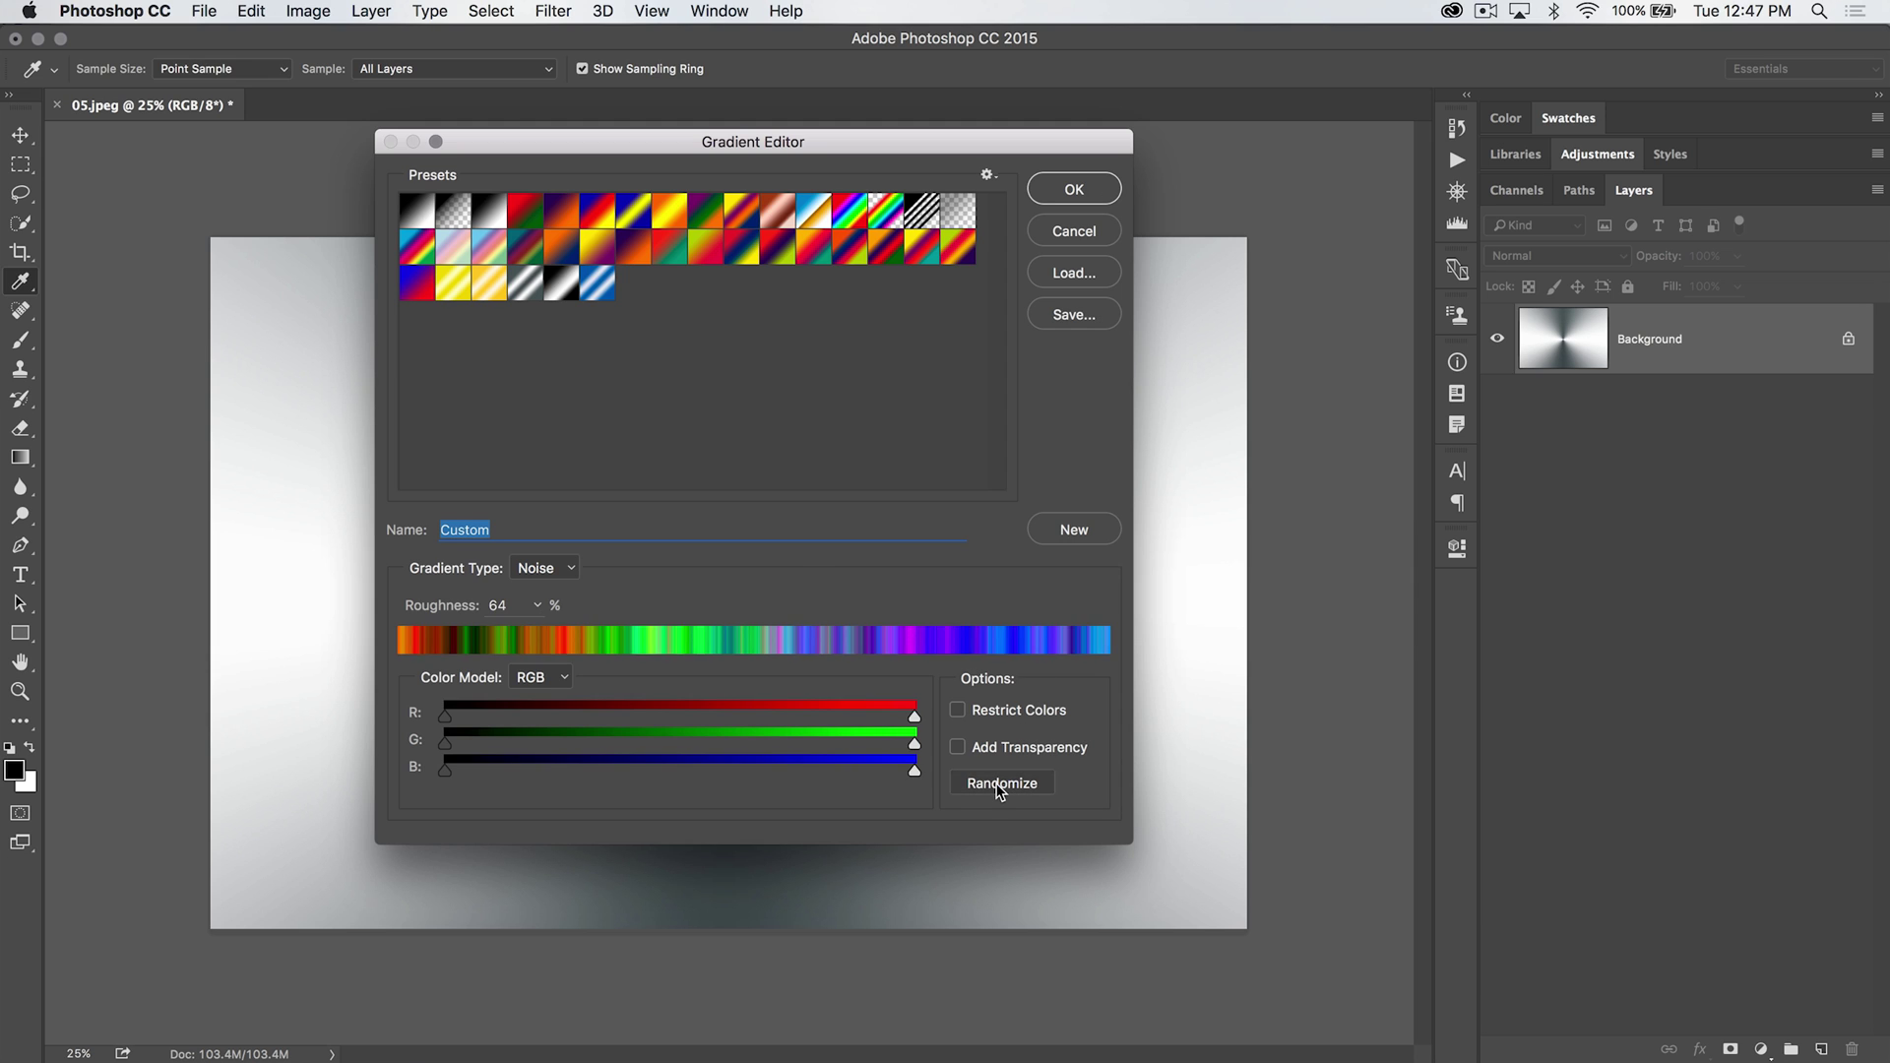
{"action": "left_click", "coordinate": [1000, 783]}
{"action": "left_click", "coordinate": [1000, 784]}
{"action": "left_click", "coordinate": [1000, 783]}
{"action": "left_click", "coordinate": [1000, 783]}
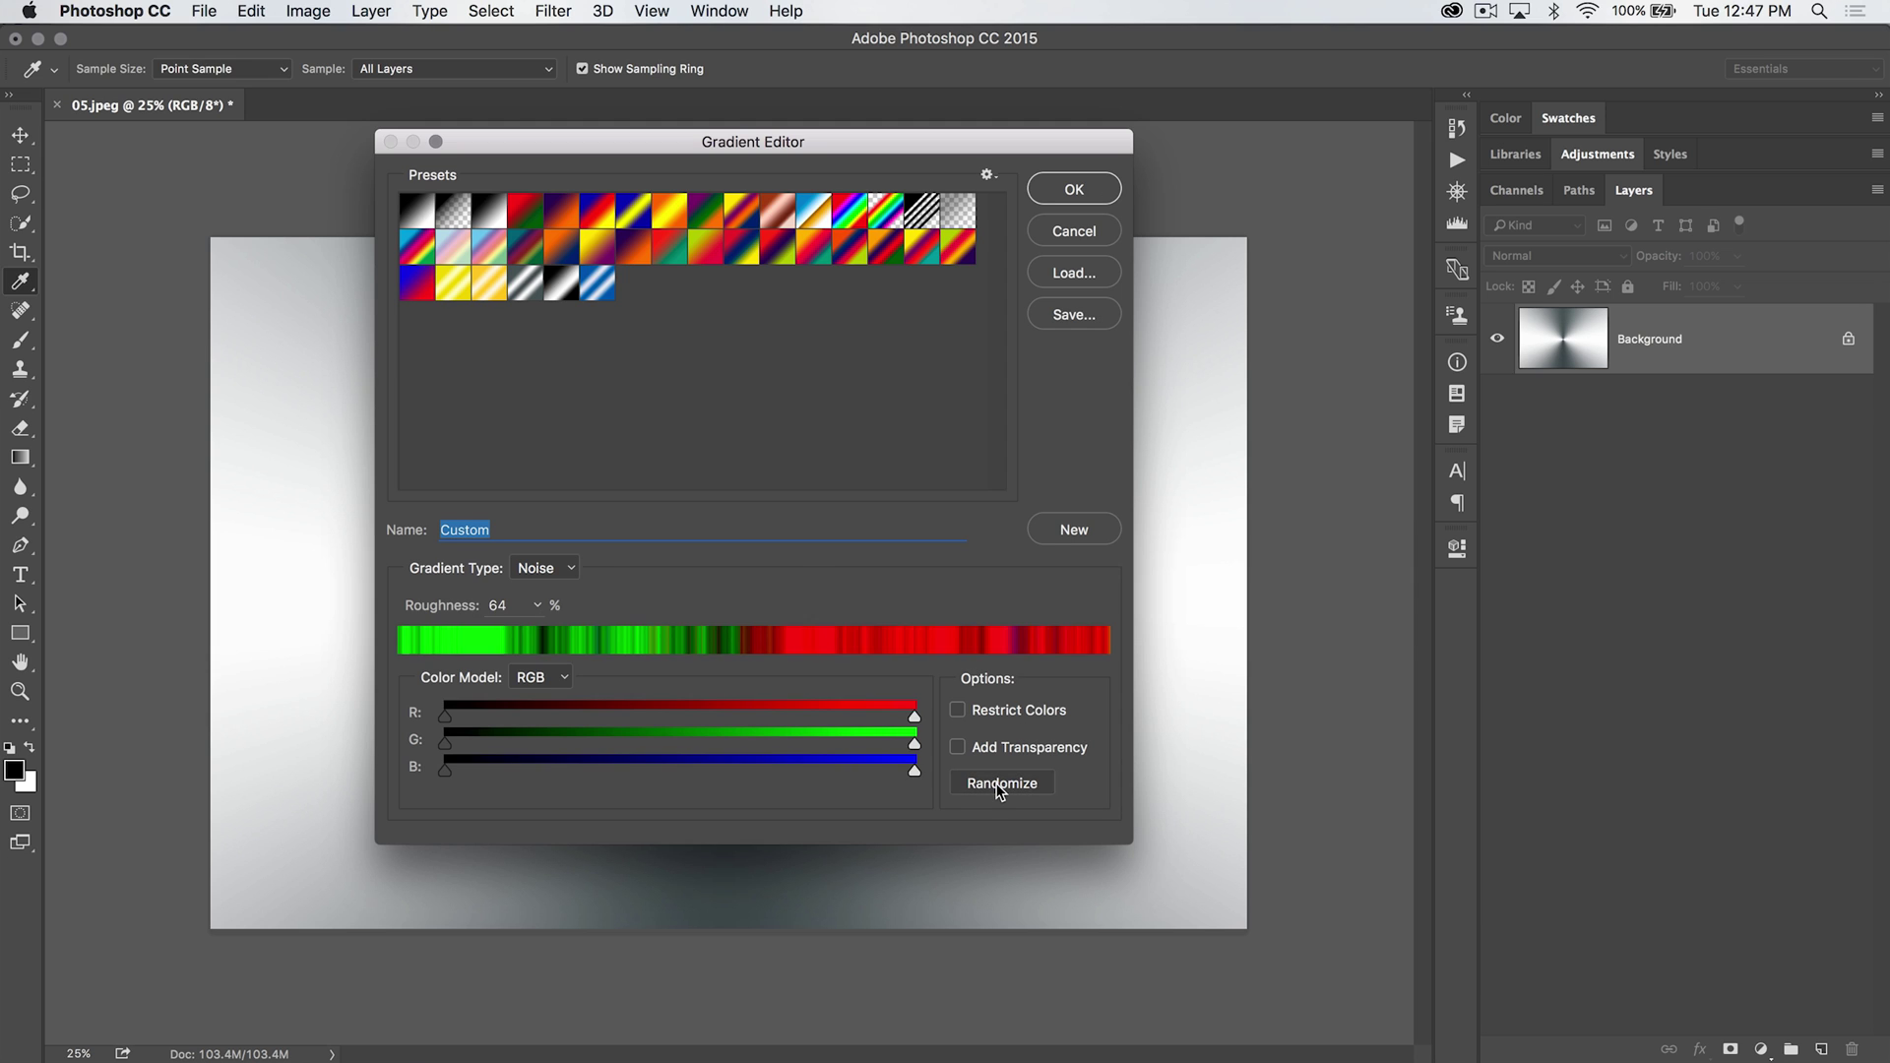
{"action": "left_click", "coordinate": [1000, 784]}
{"action": "left_click", "coordinate": [999, 783]}
{"action": "left_click", "coordinate": [1000, 783]}
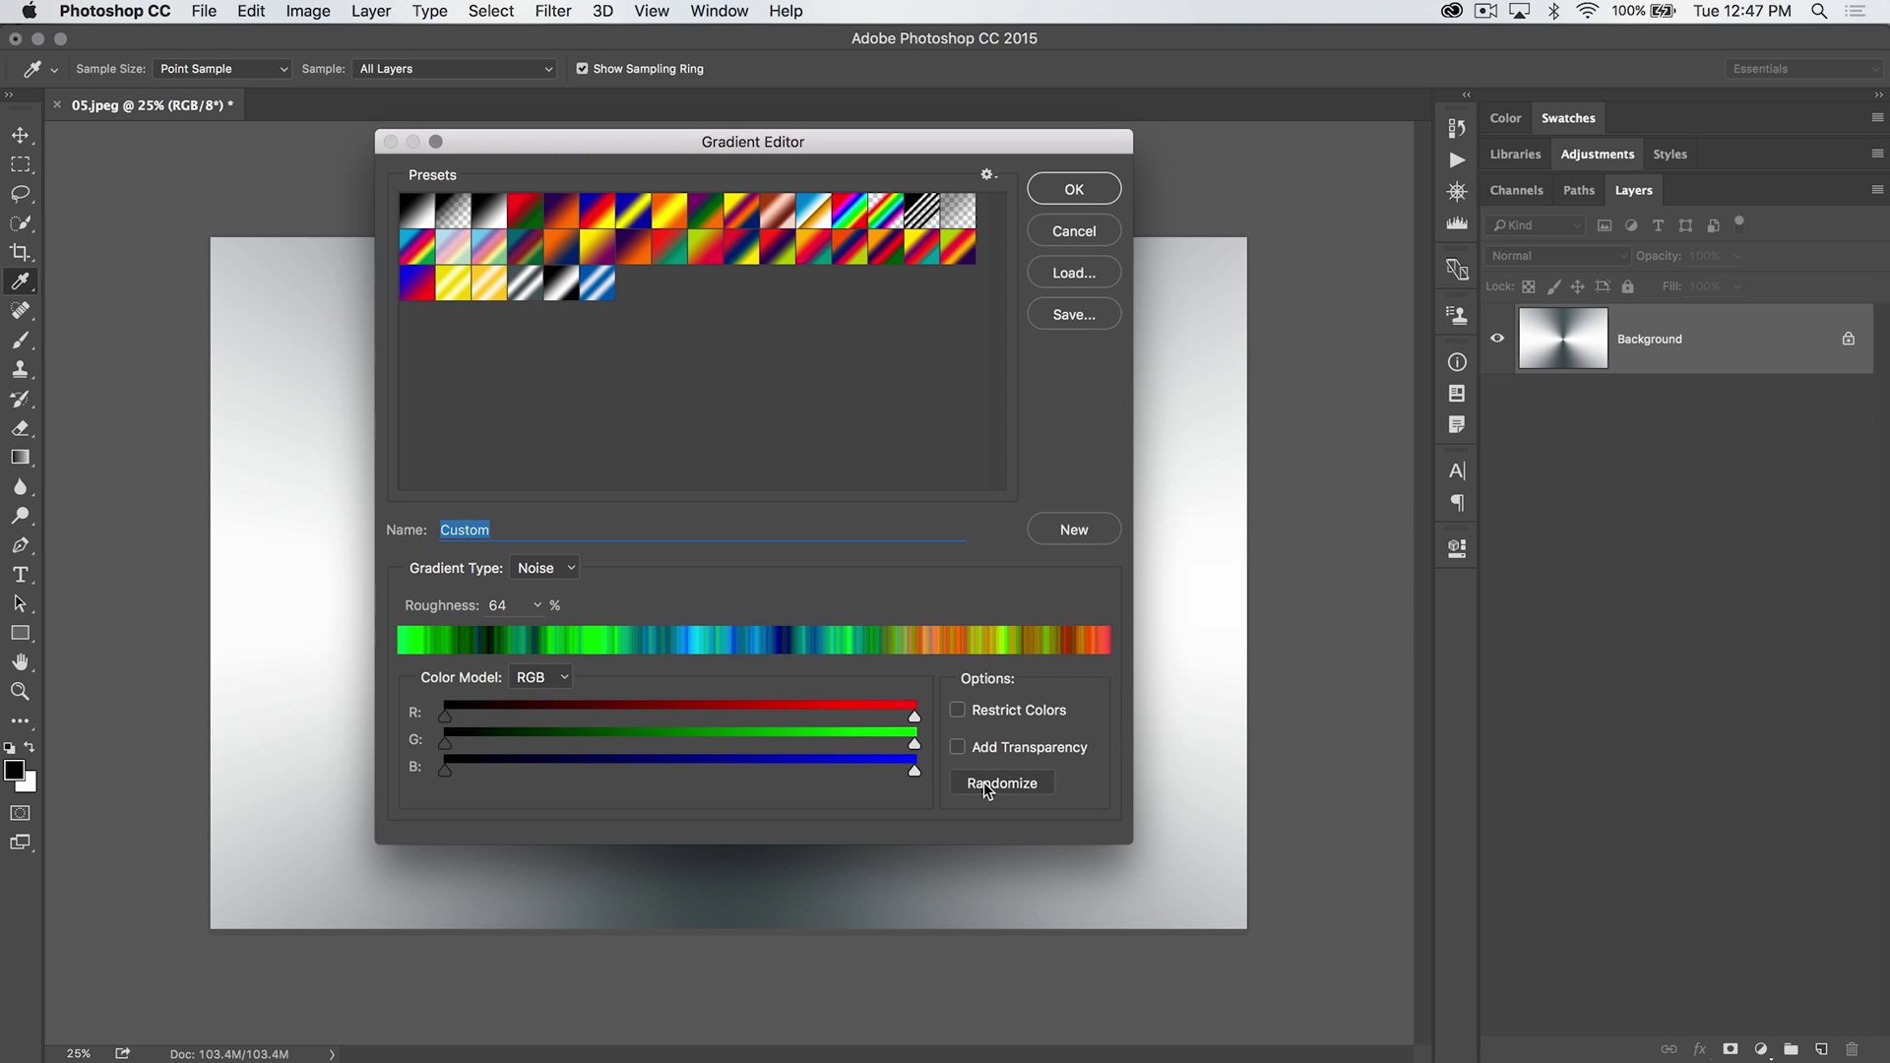
{"action": "left_click", "coordinate": [1074, 188]}
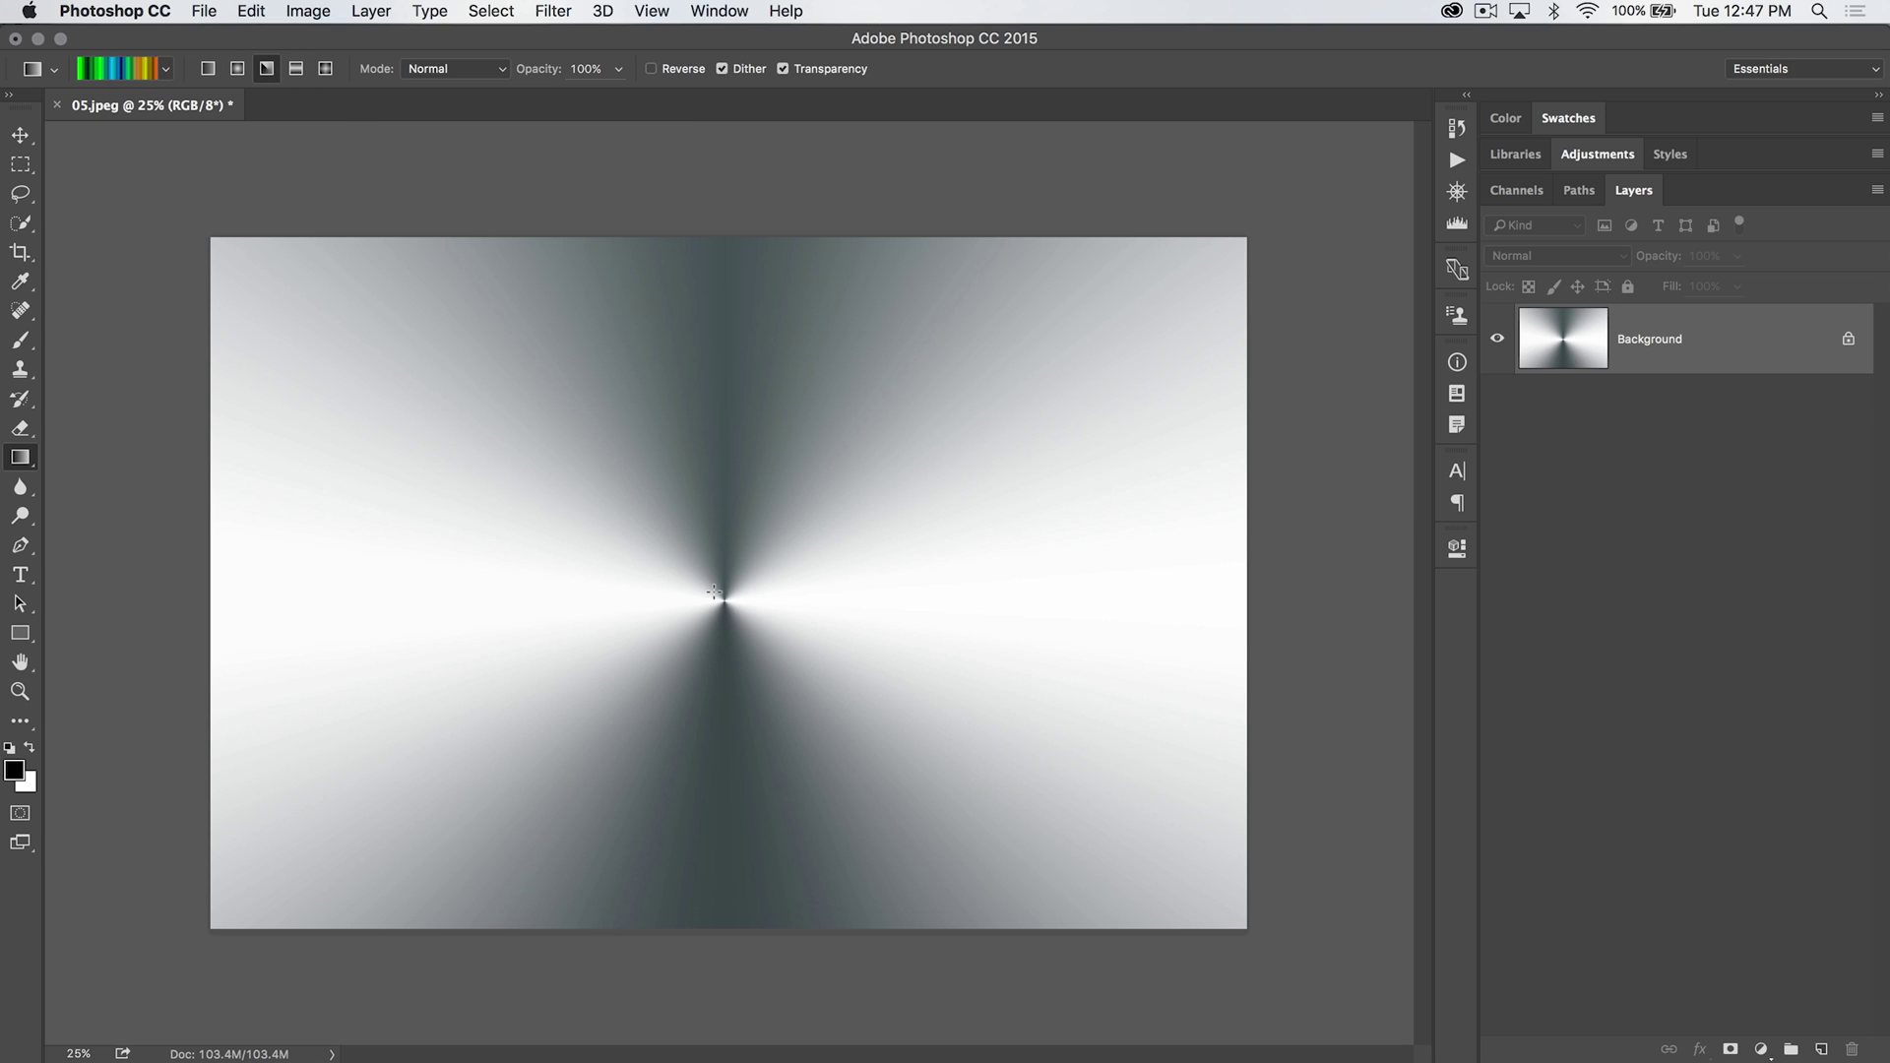
{"action": "left_click_drag", "start_coordinate": [715, 592], "coordinate": [729, 233]}
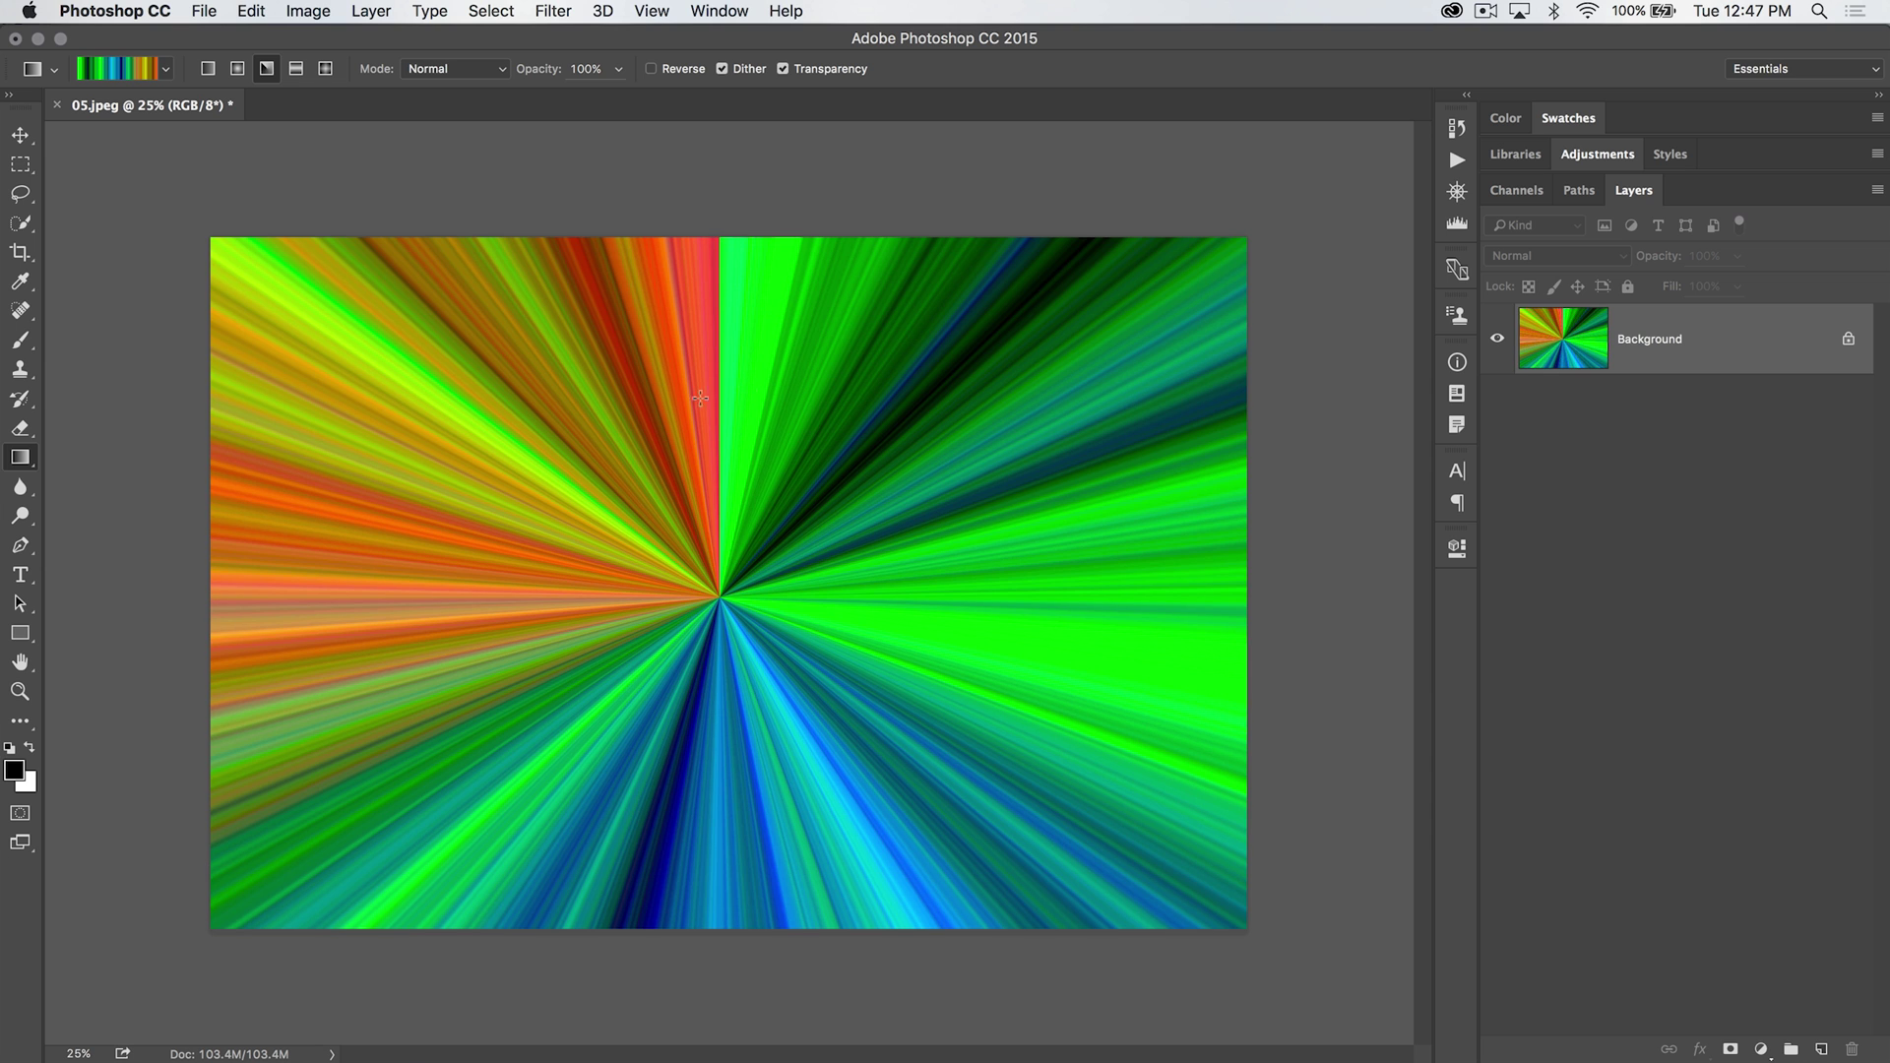
{"action": "key", "text": "ctrl+z"}
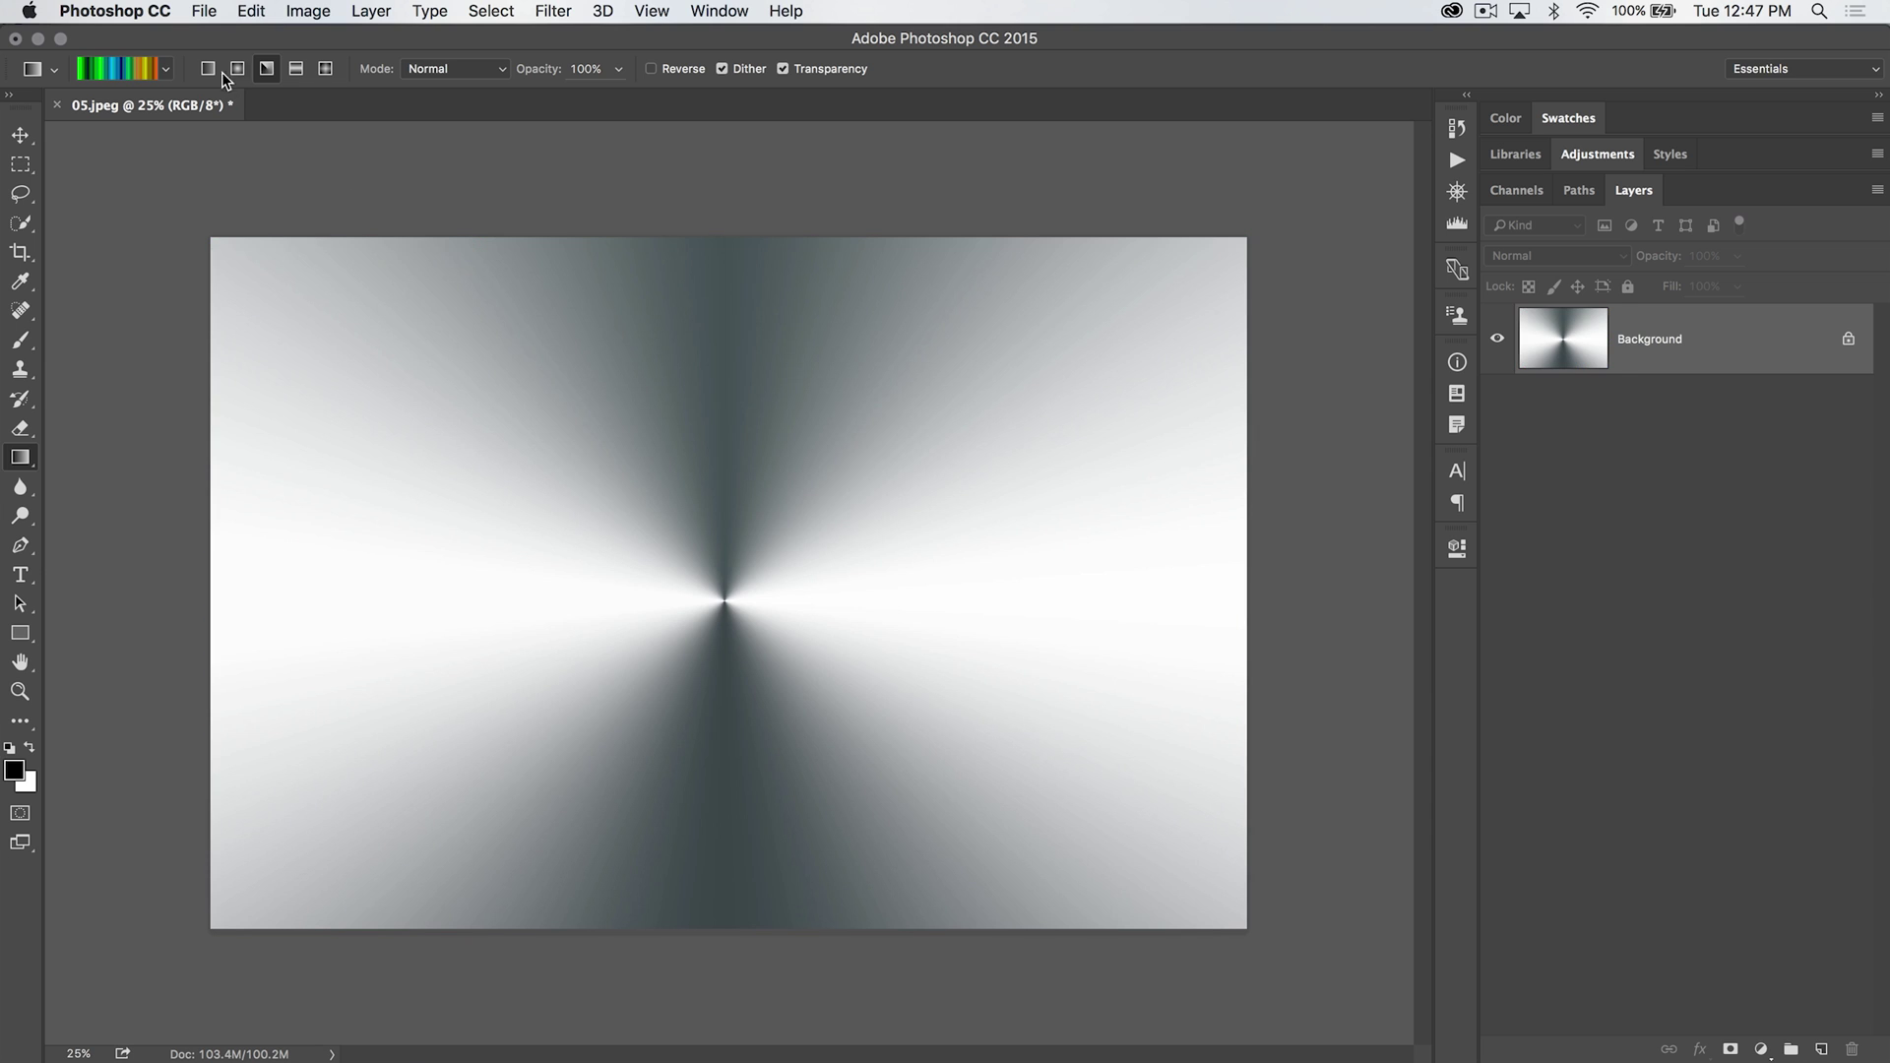
{"action": "left_click", "coordinate": [243, 69]}
{"action": "left_click_drag", "start_coordinate": [717, 579], "coordinate": [996, 234]}
{"action": "key", "text": "ctrl+z"}
{"action": "left_click", "coordinate": [296, 69]}
{"action": "left_click_drag", "start_coordinate": [720, 519], "coordinate": [721, 177]}
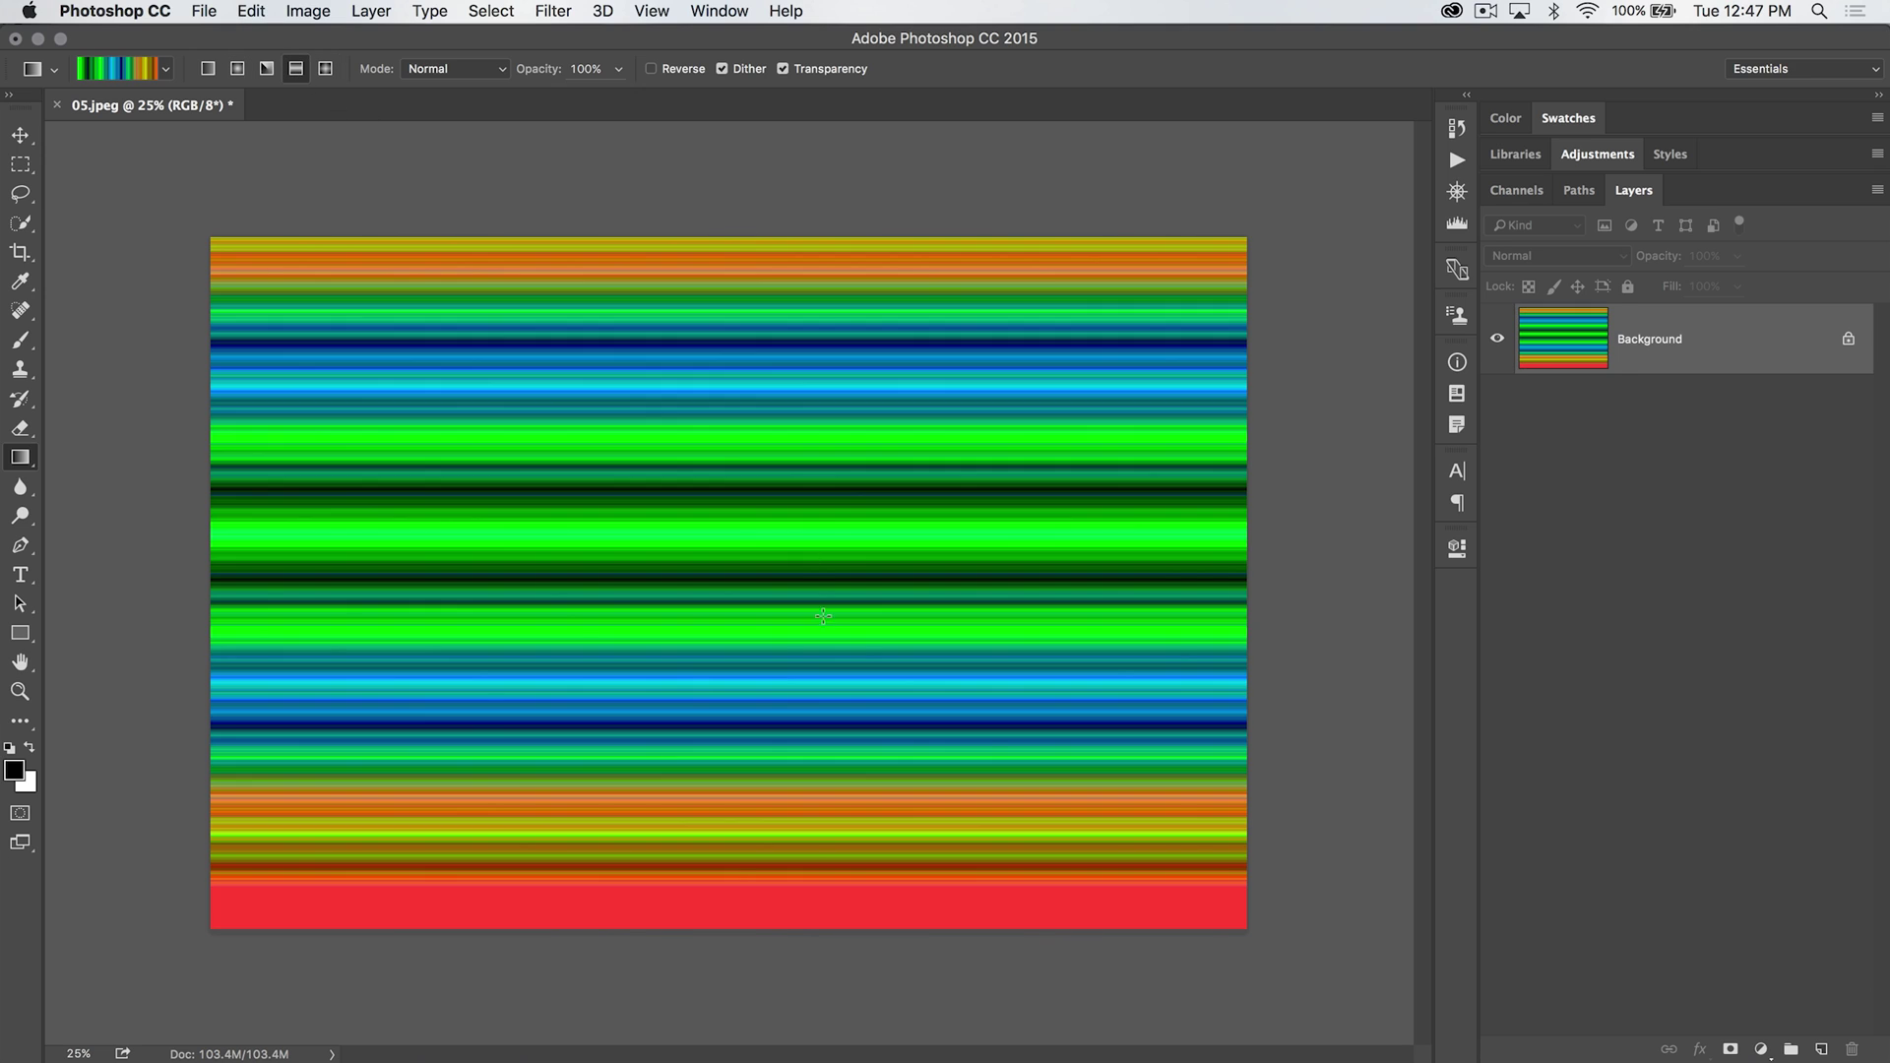
{"action": "key", "text": "ctrl+z"}
{"action": "left_click", "coordinate": [207, 68]}
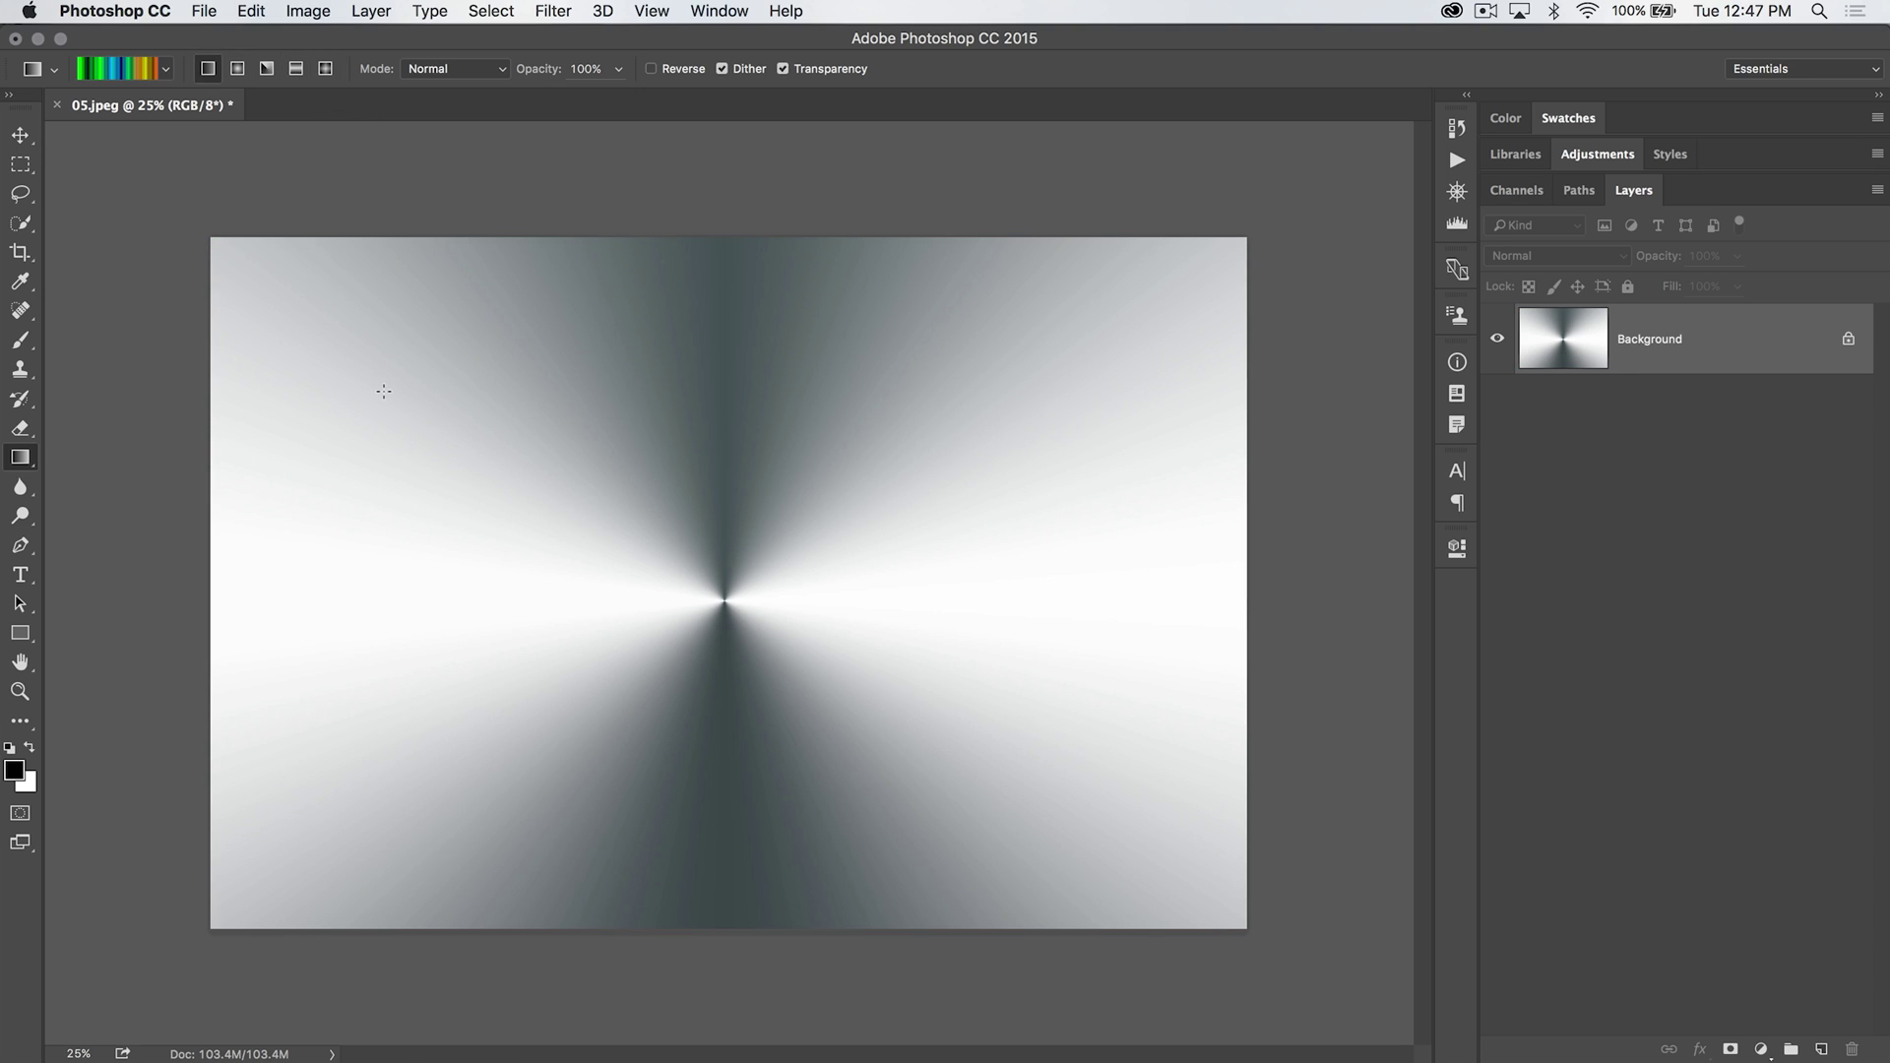
{"action": "left_click_drag", "start_coordinate": [242, 535], "coordinate": [1148, 541]}
{"action": "key", "text": "ctrl+z"}
{"action": "left_click_drag", "start_coordinate": [506, 751], "coordinate": [1101, 310]}
{"action": "key", "text": "ctrl+z"}
{"action": "left_click_drag", "start_coordinate": [723, 842], "coordinate": [688, 293]}
{"action": "key", "text": "ctrl+z"}
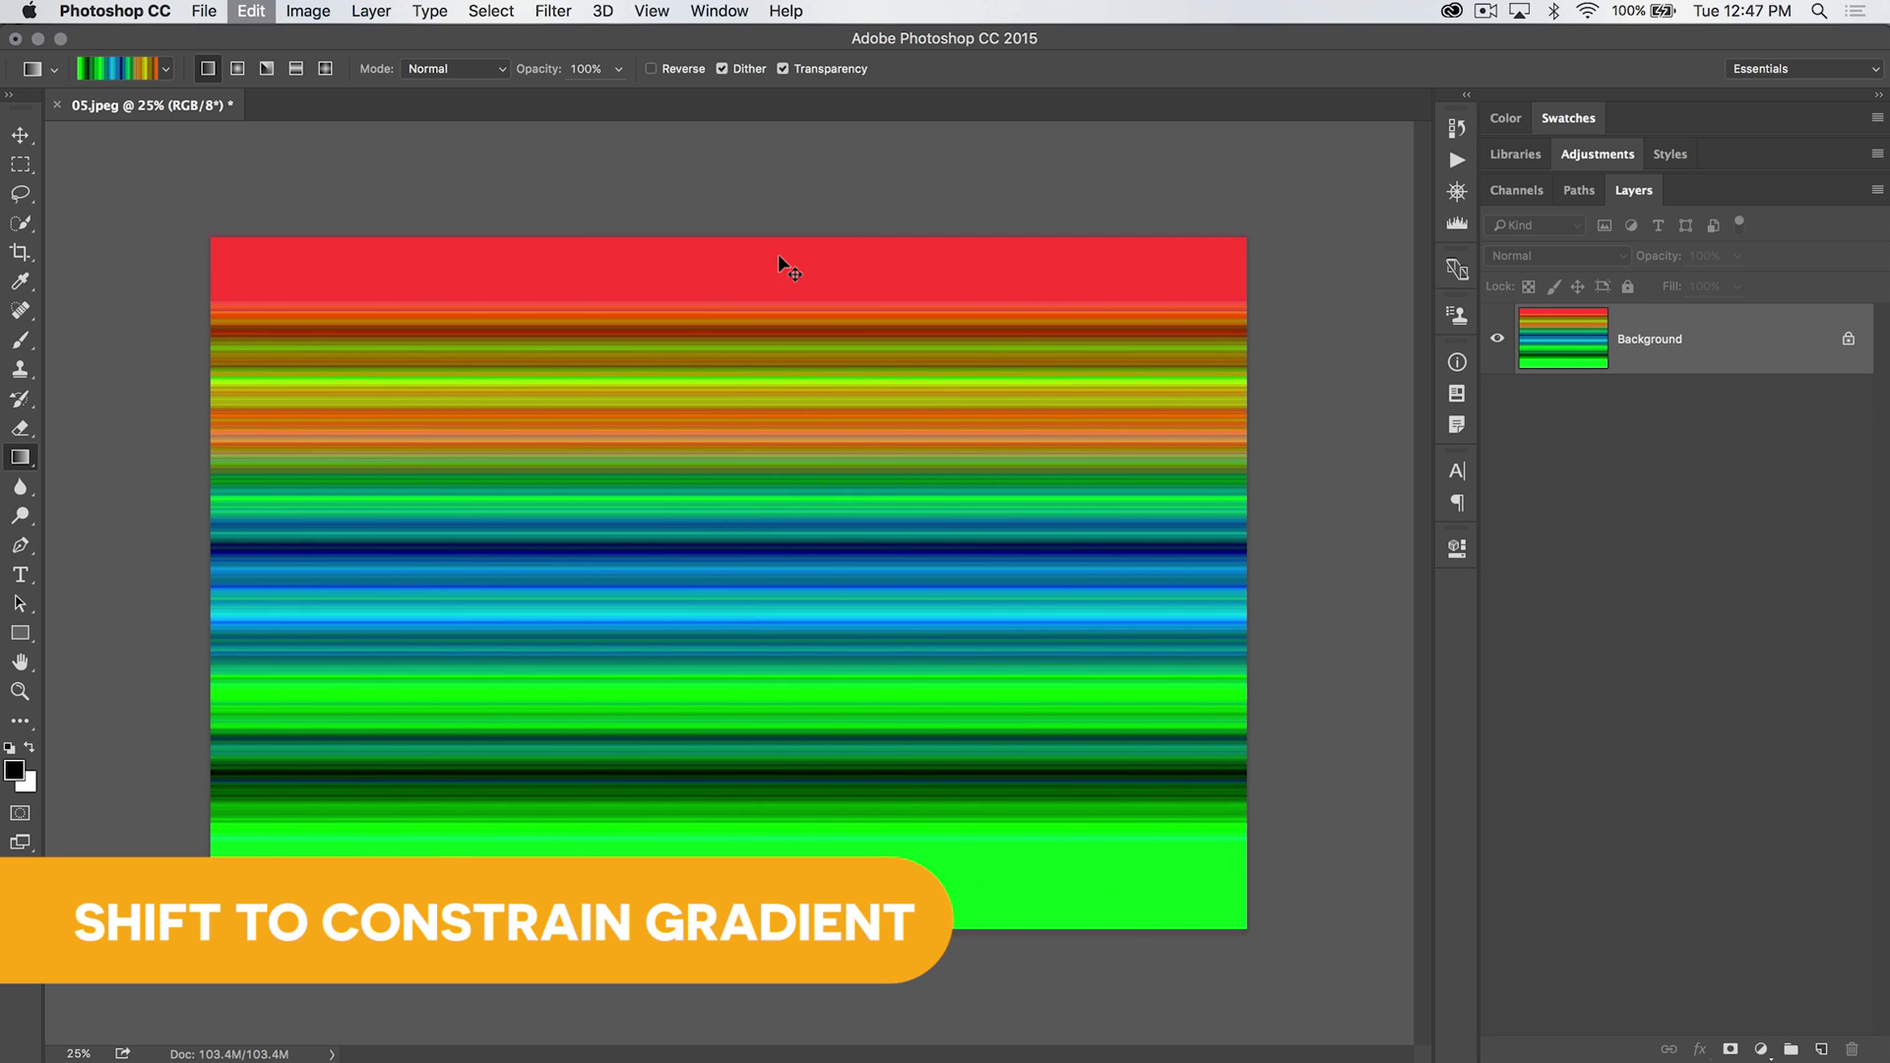
{"action": "left_click_drag", "start_coordinate": [516, 599], "coordinate": [1102, 626]}
{"action": "key", "text": "ctrl+z"}
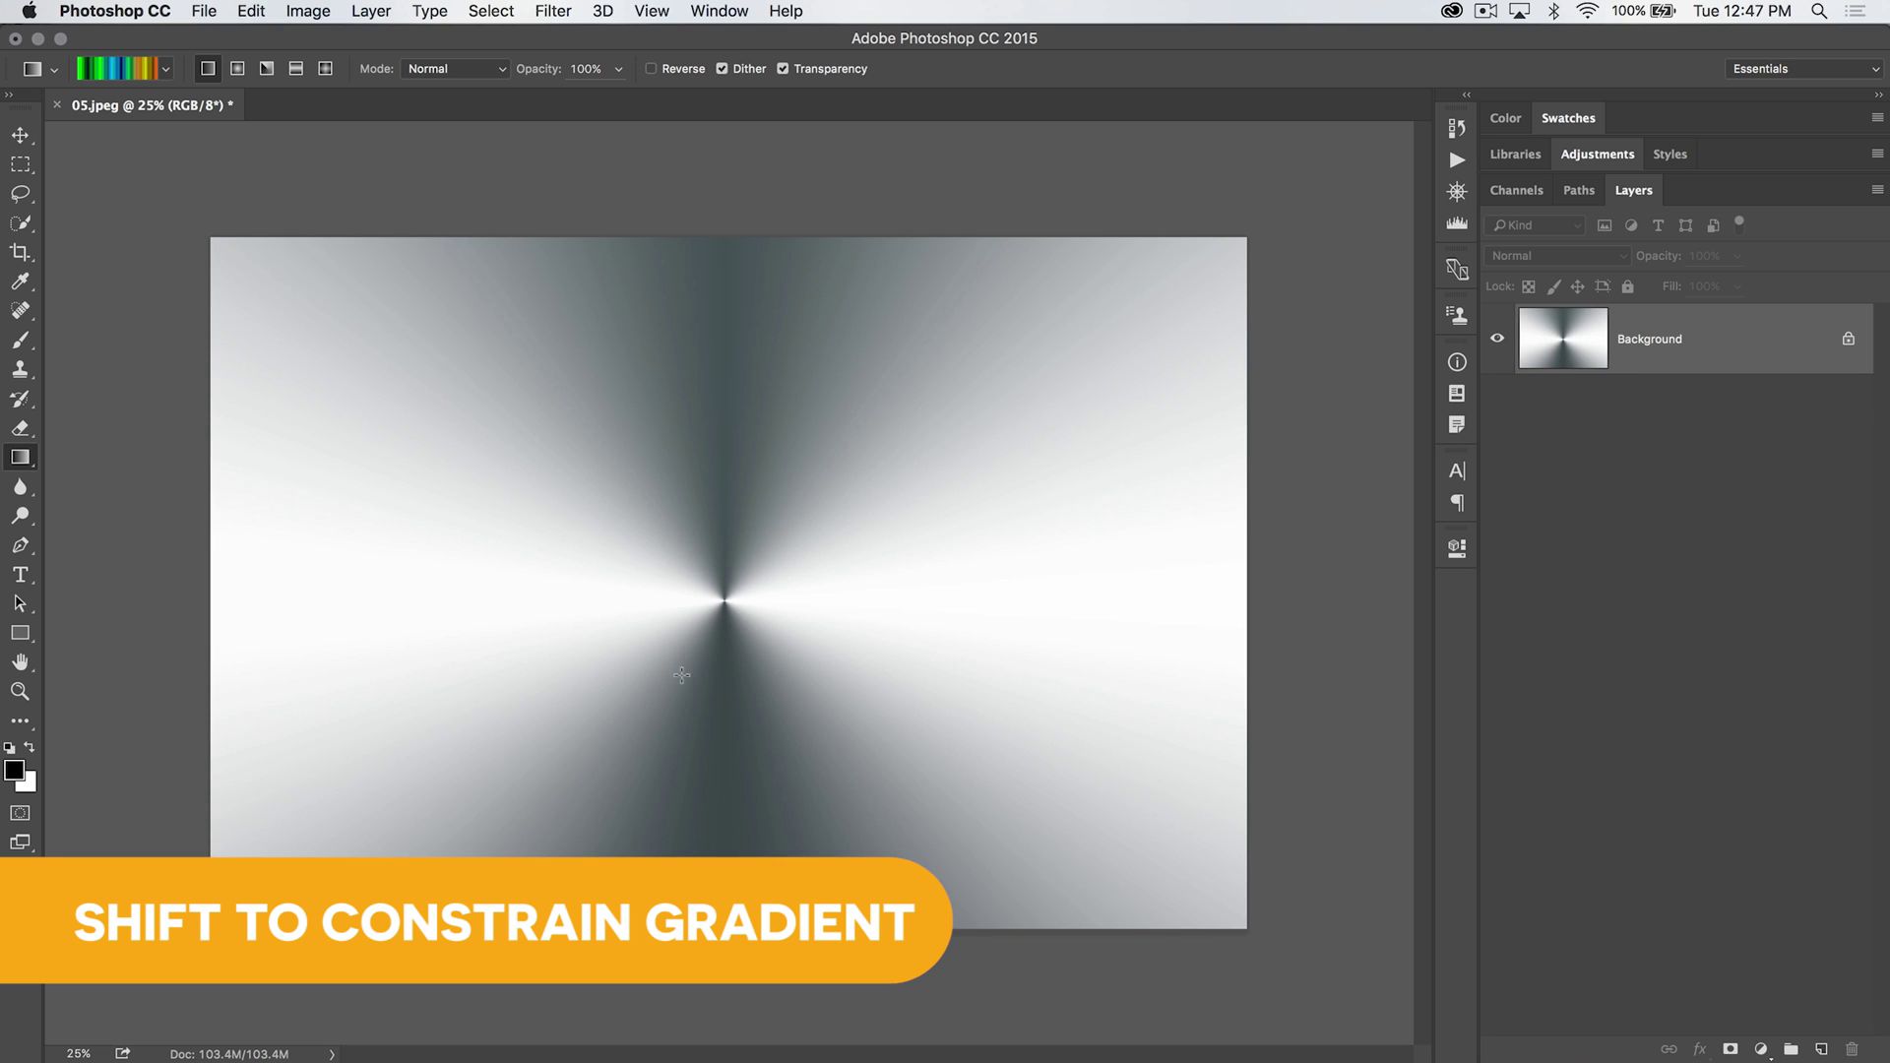
{"action": "left_click_drag", "start_coordinate": [551, 802], "coordinate": [996, 264]}
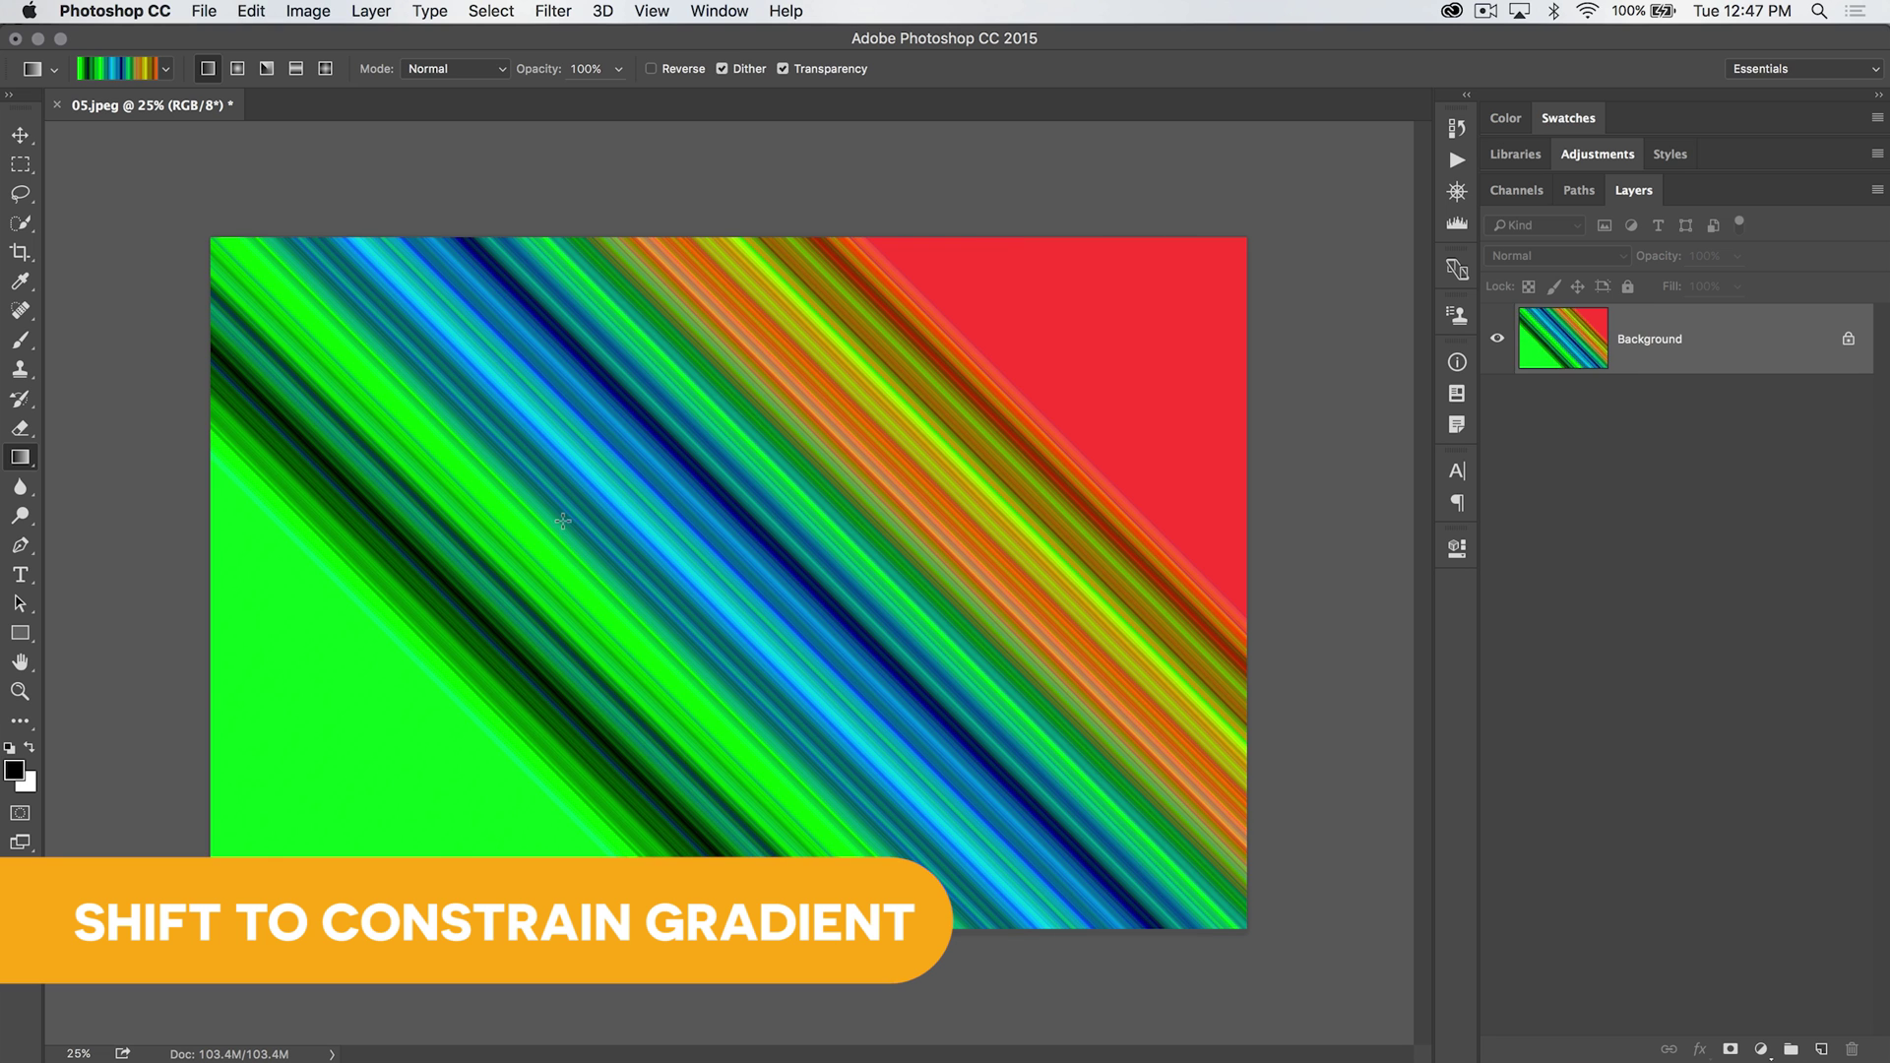
{"action": "key", "text": "ctrl+z"}
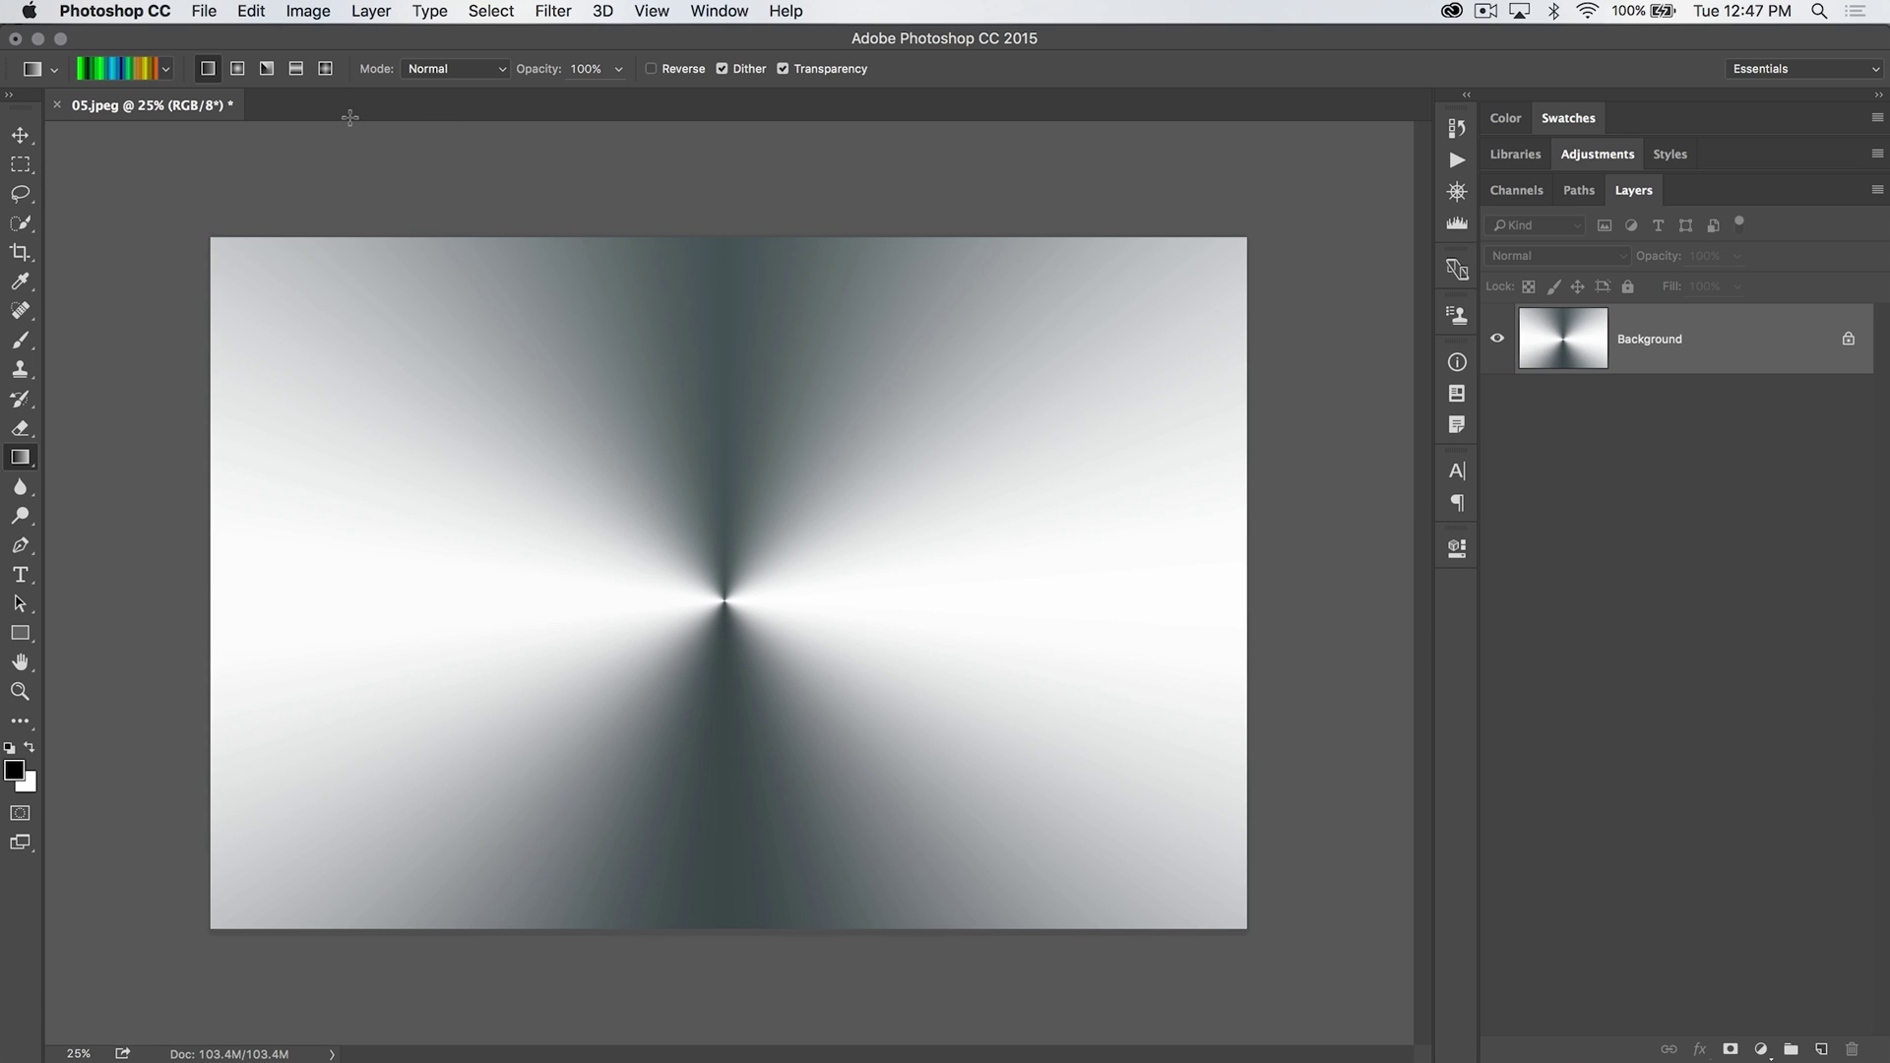
Draw a wide radial Foreground to Transparent blob outward from the canvas centre.
{"action": "left_click", "coordinate": [237, 69]}
{"action": "left_click", "coordinate": [132, 69]}
{"action": "left_click", "coordinate": [454, 212]}
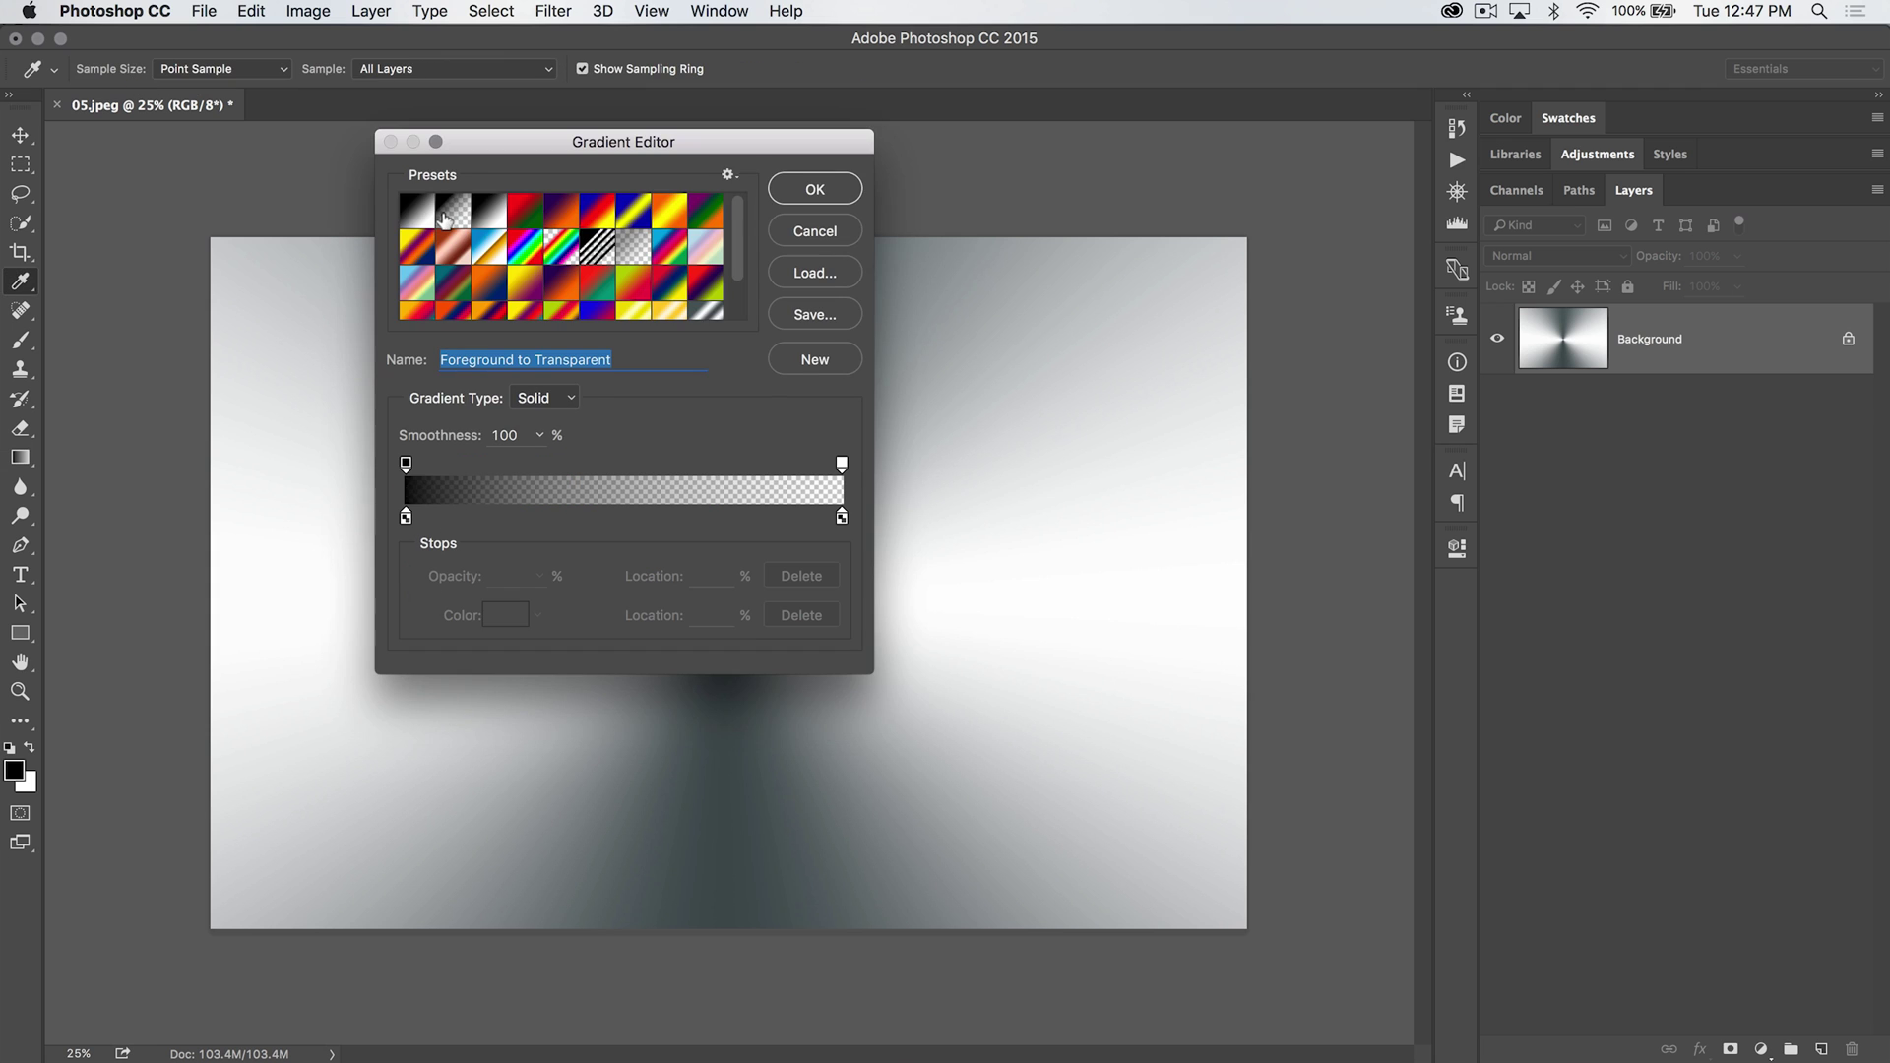
{"action": "left_click", "coordinate": [835, 187]}
{"action": "left_click_drag", "start_coordinate": [722, 605], "coordinate": [1051, 602]}
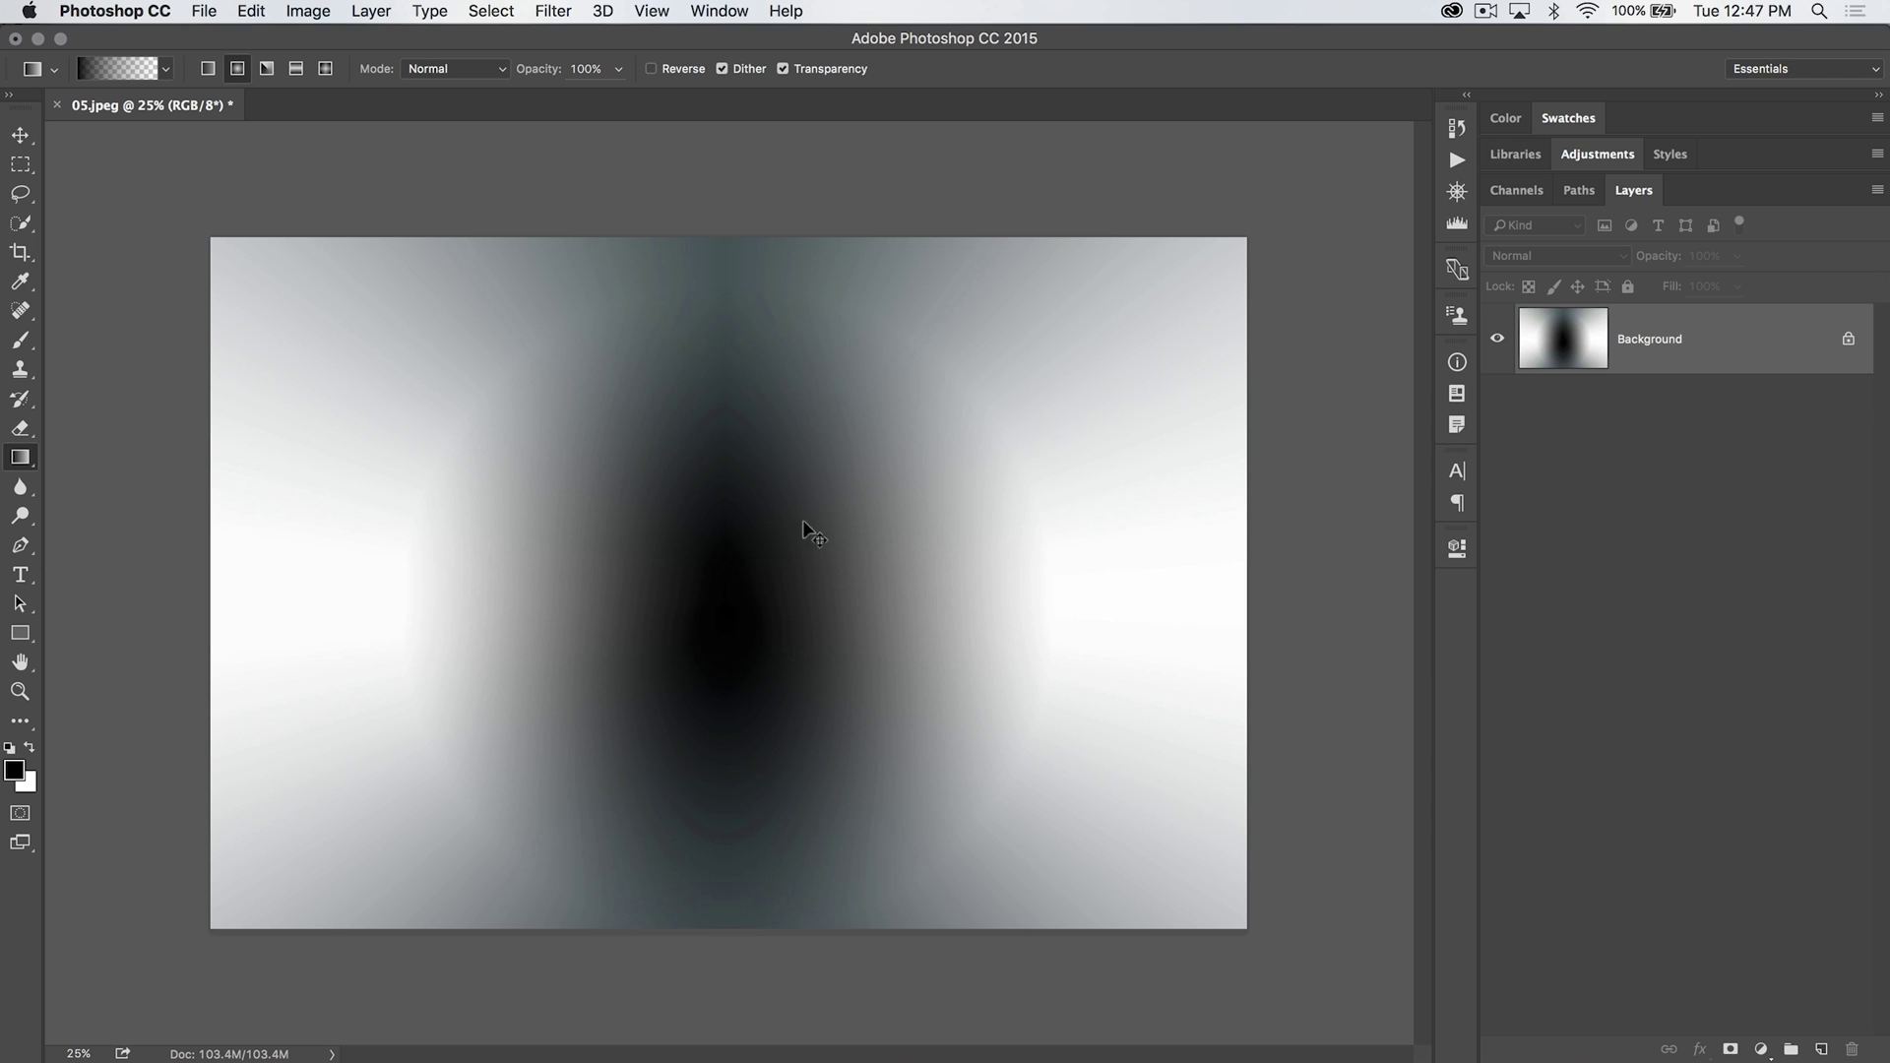
{"action": "left_click_drag", "start_coordinate": [723, 584], "coordinate": [1165, 543]}
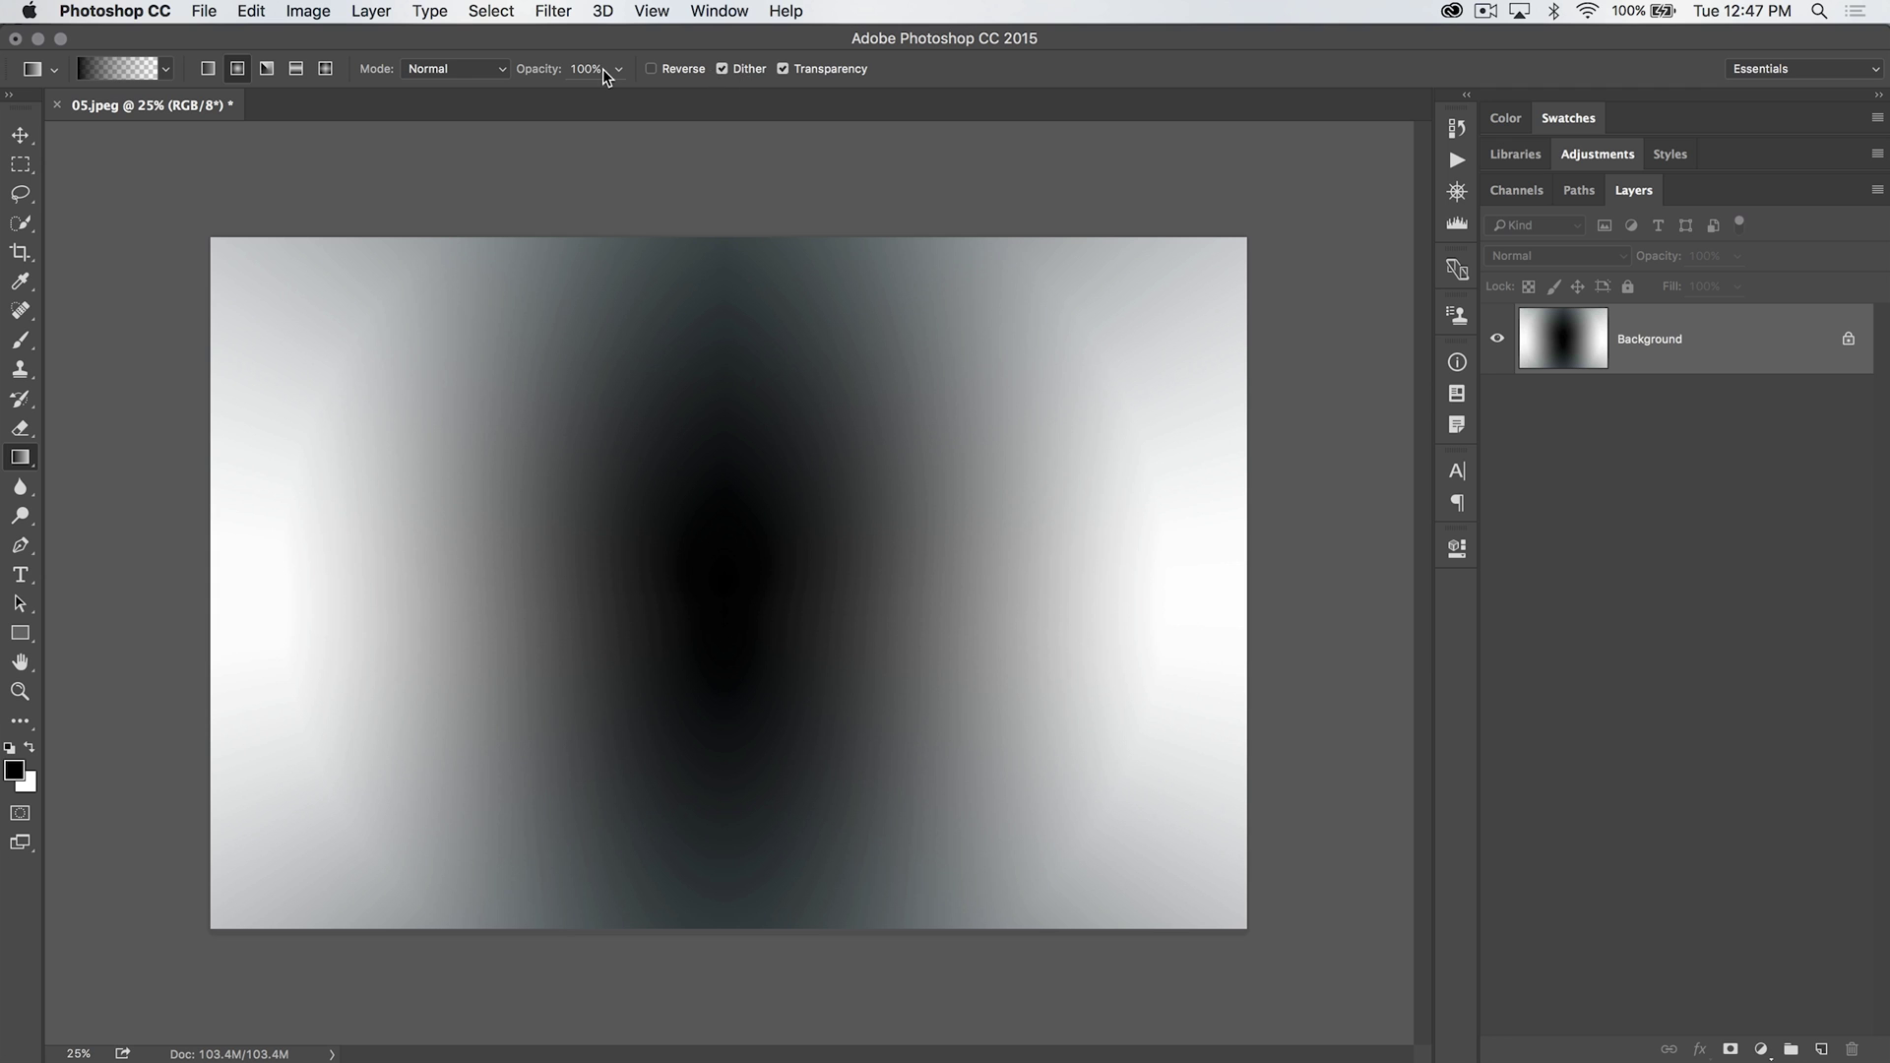
Apply Filter > Noise > Add Noise with Amount 3.5%, uniform and monochromatic.
{"action": "left_click", "coordinate": [553, 11]}
{"action": "mouse_move", "coordinate": [618, 348]}
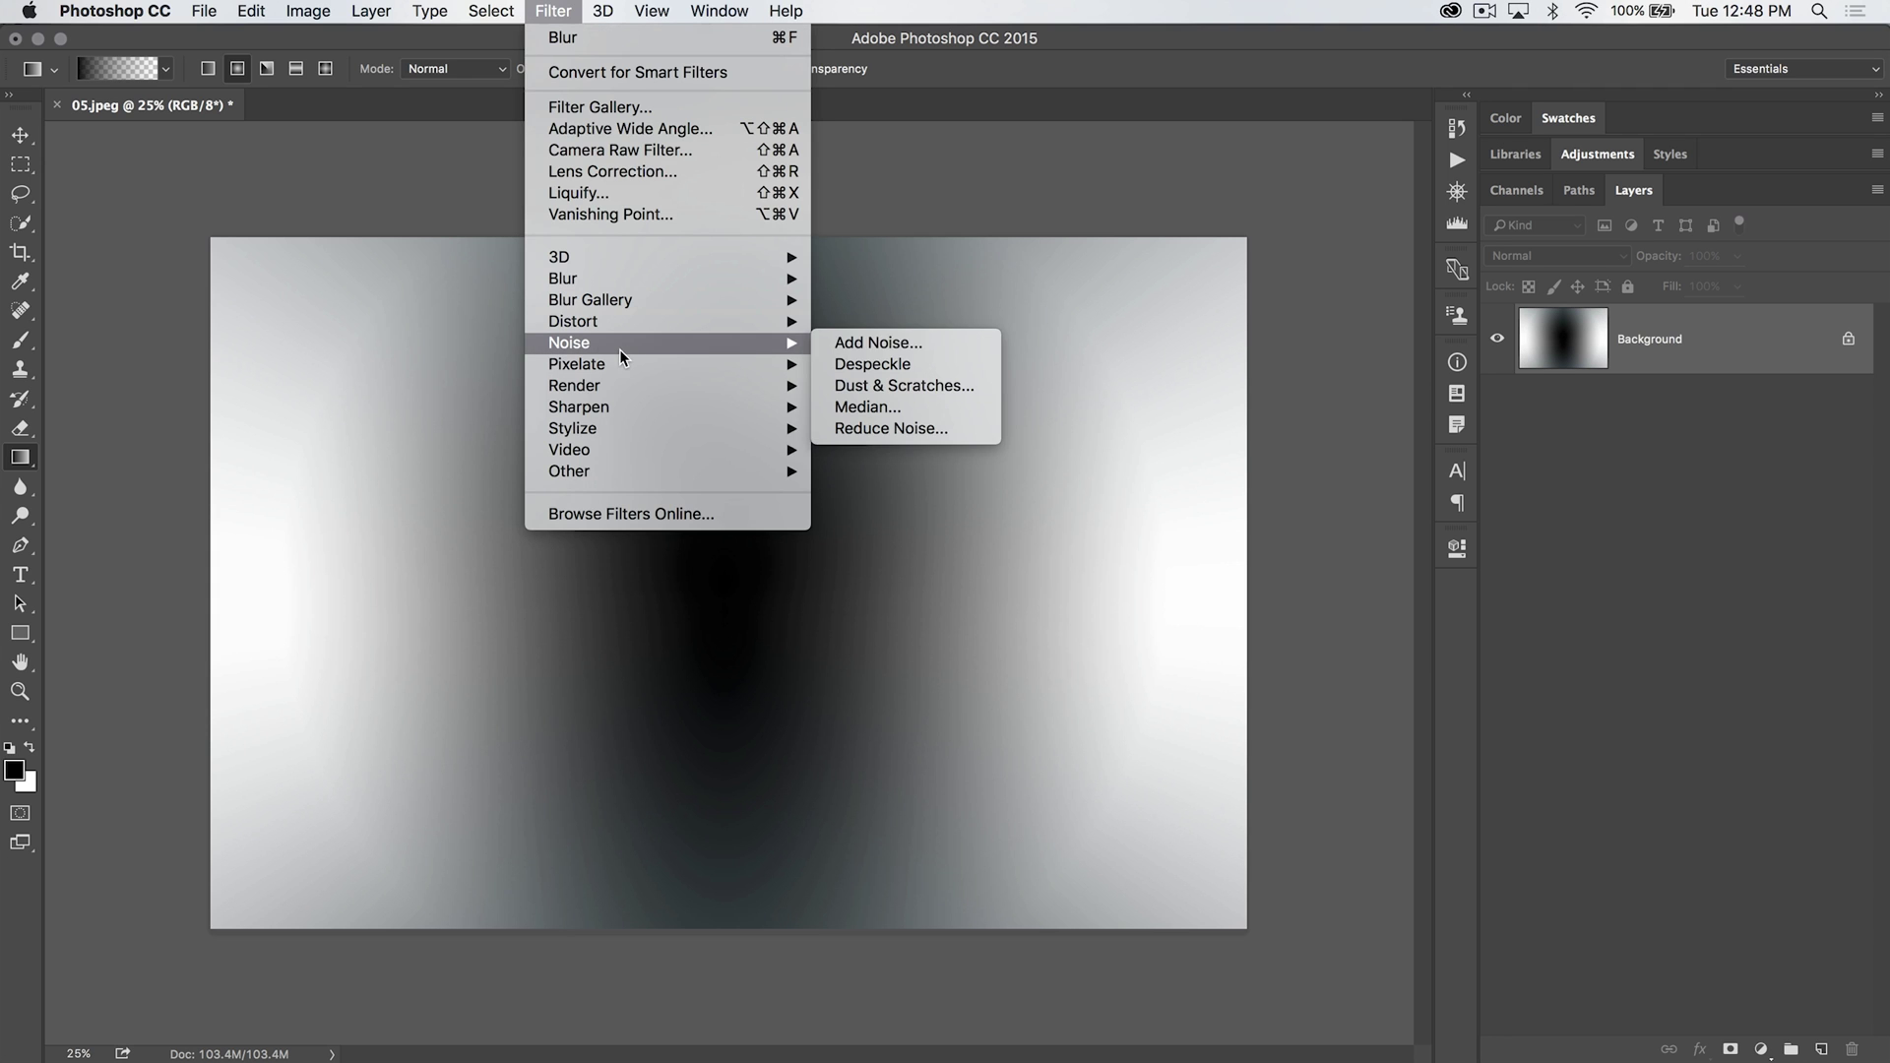
{"action": "left_click", "coordinate": [947, 335]}
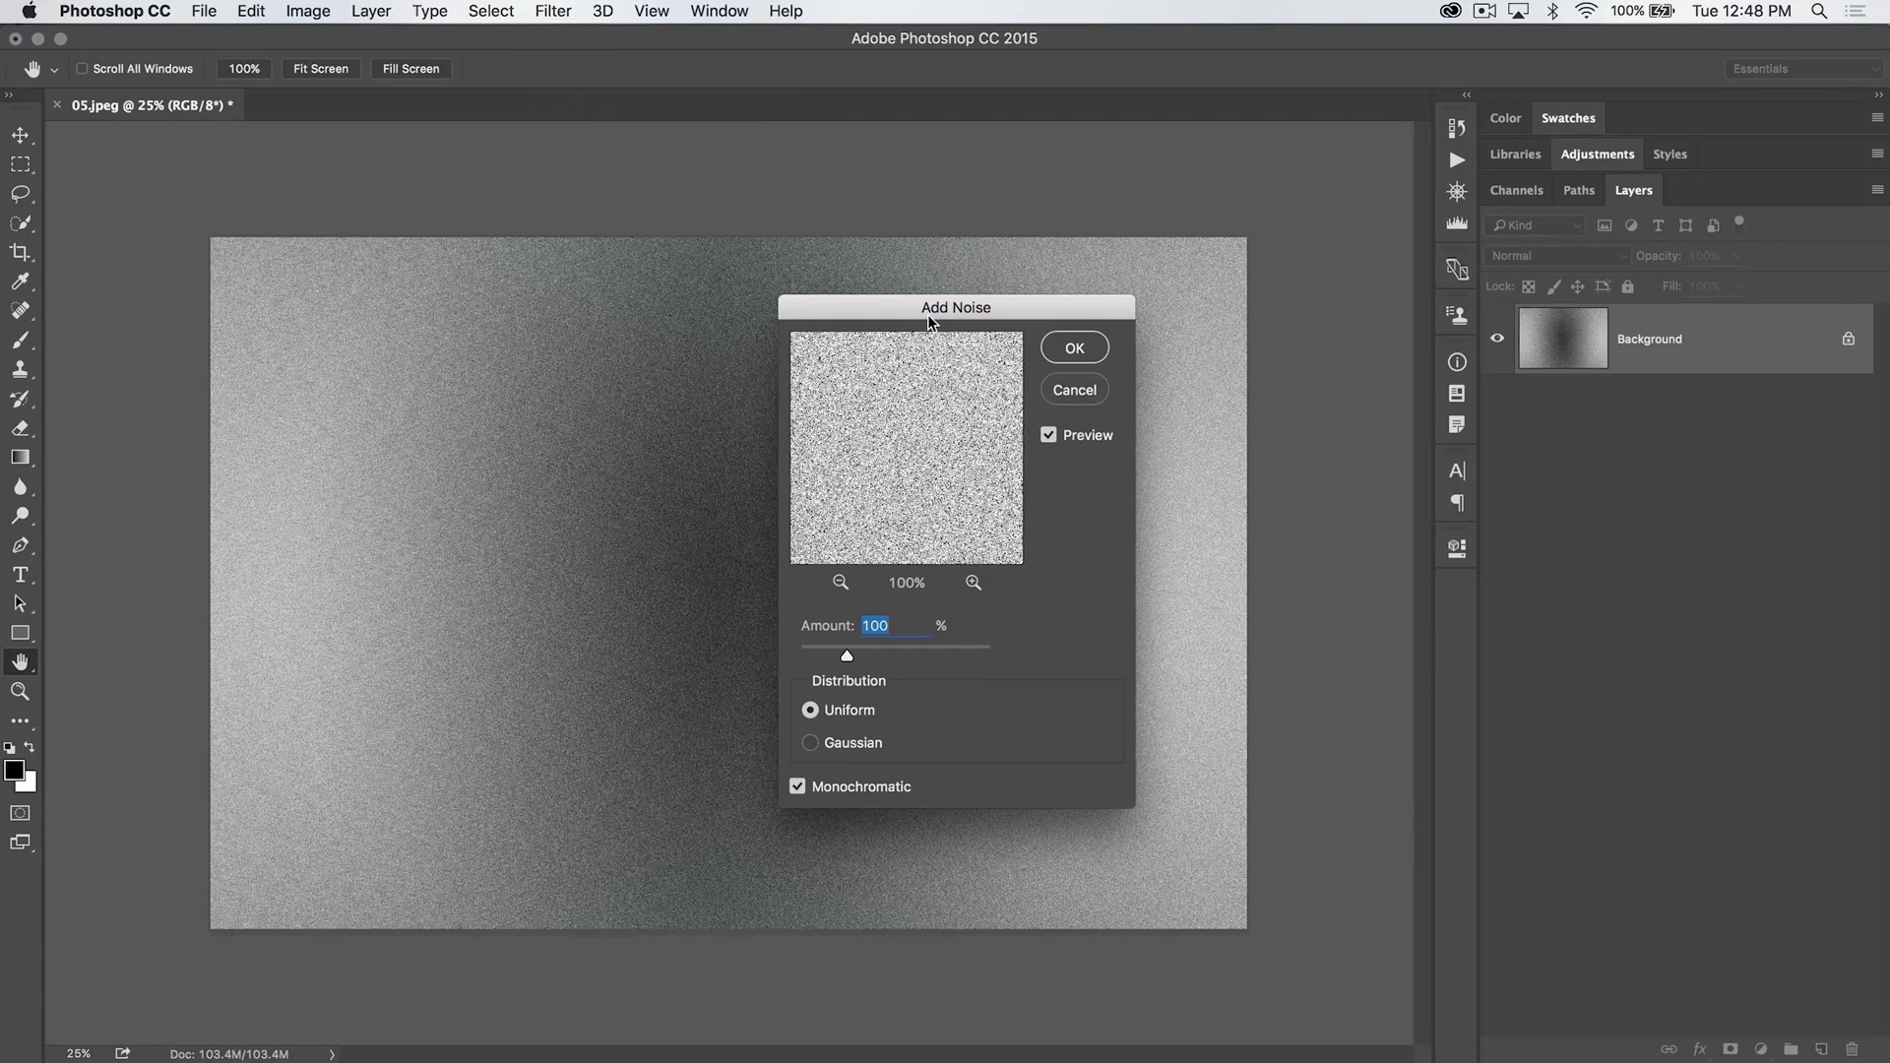
{"action": "left_click_drag", "start_coordinate": [927, 315], "coordinate": [1083, 289]}
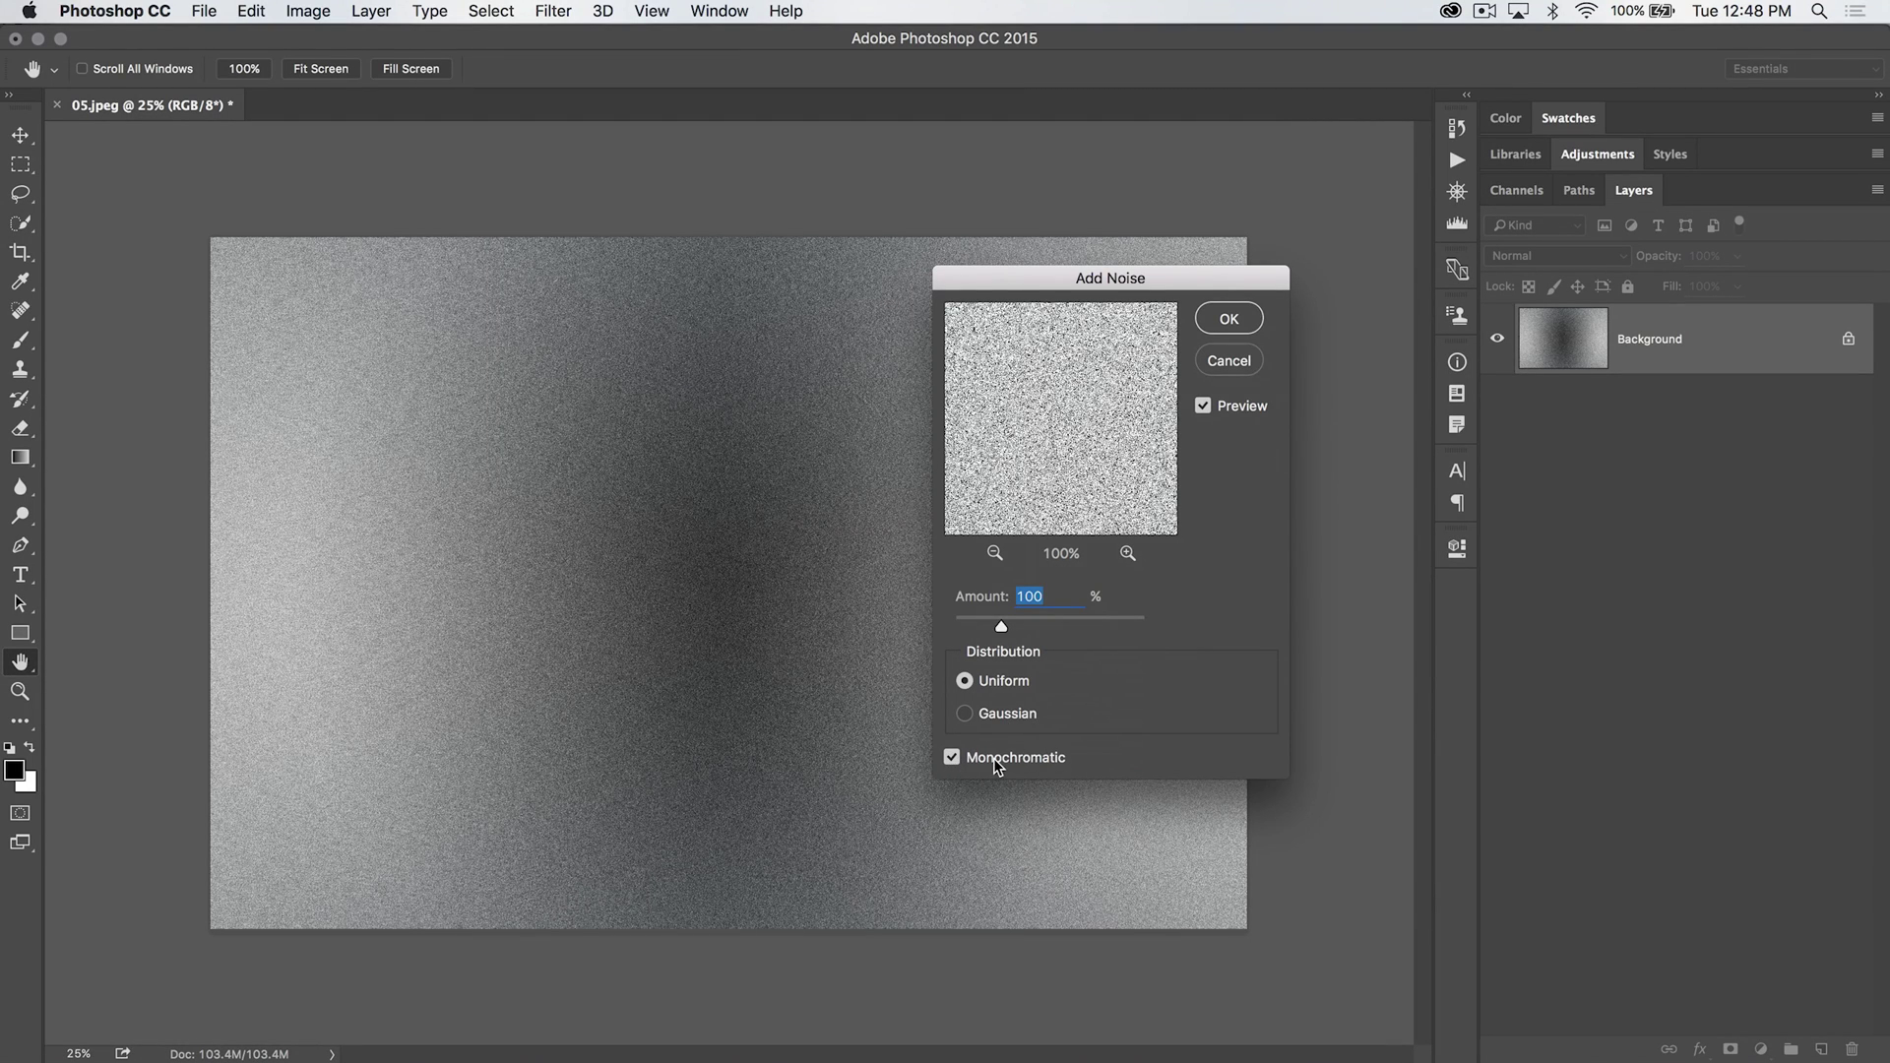
{"action": "type", "text": "10"}
{"action": "key", "text": "Down"}
{"action": "key", "text": "Down"}
{"action": "key", "text": "Down"}
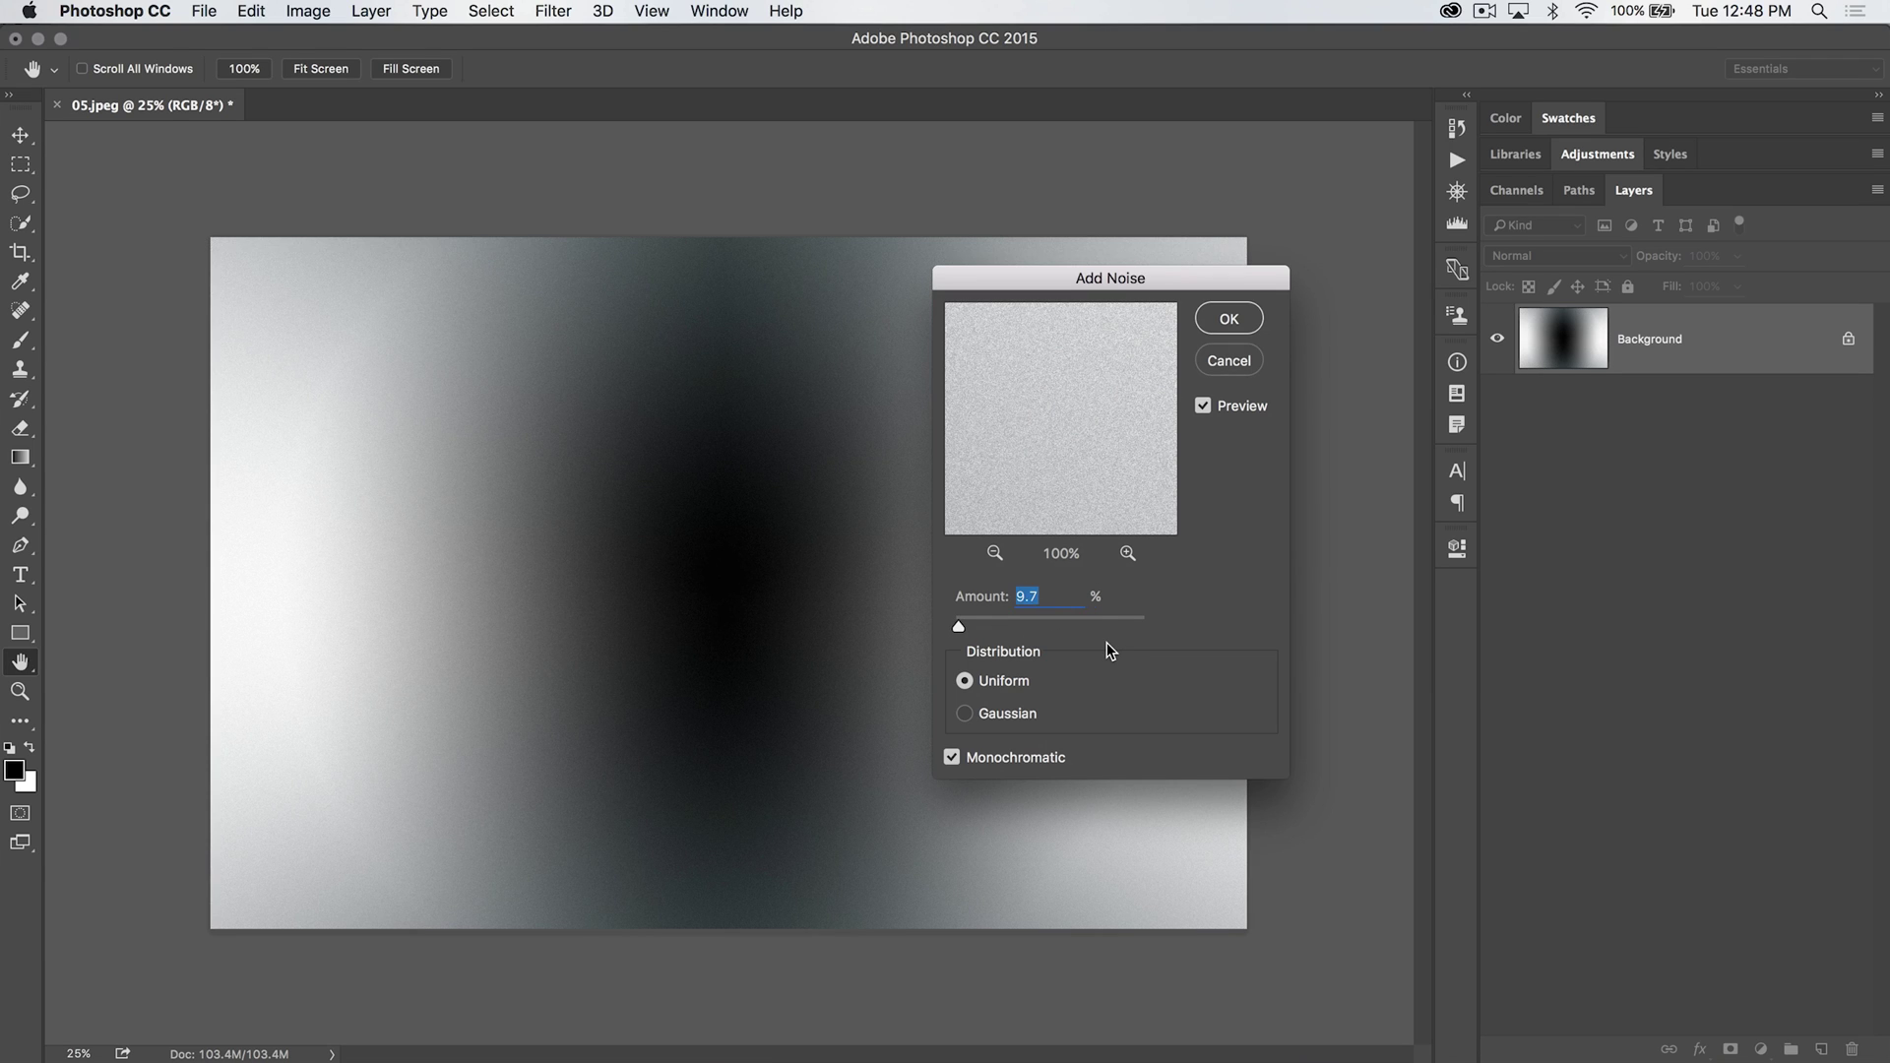
{"action": "type", "text": "3.5"}
{"action": "left_click", "coordinate": [1230, 319]}
Undo the Add Noise filter and set the gradient style back to linear.
{"action": "key", "text": "g"}
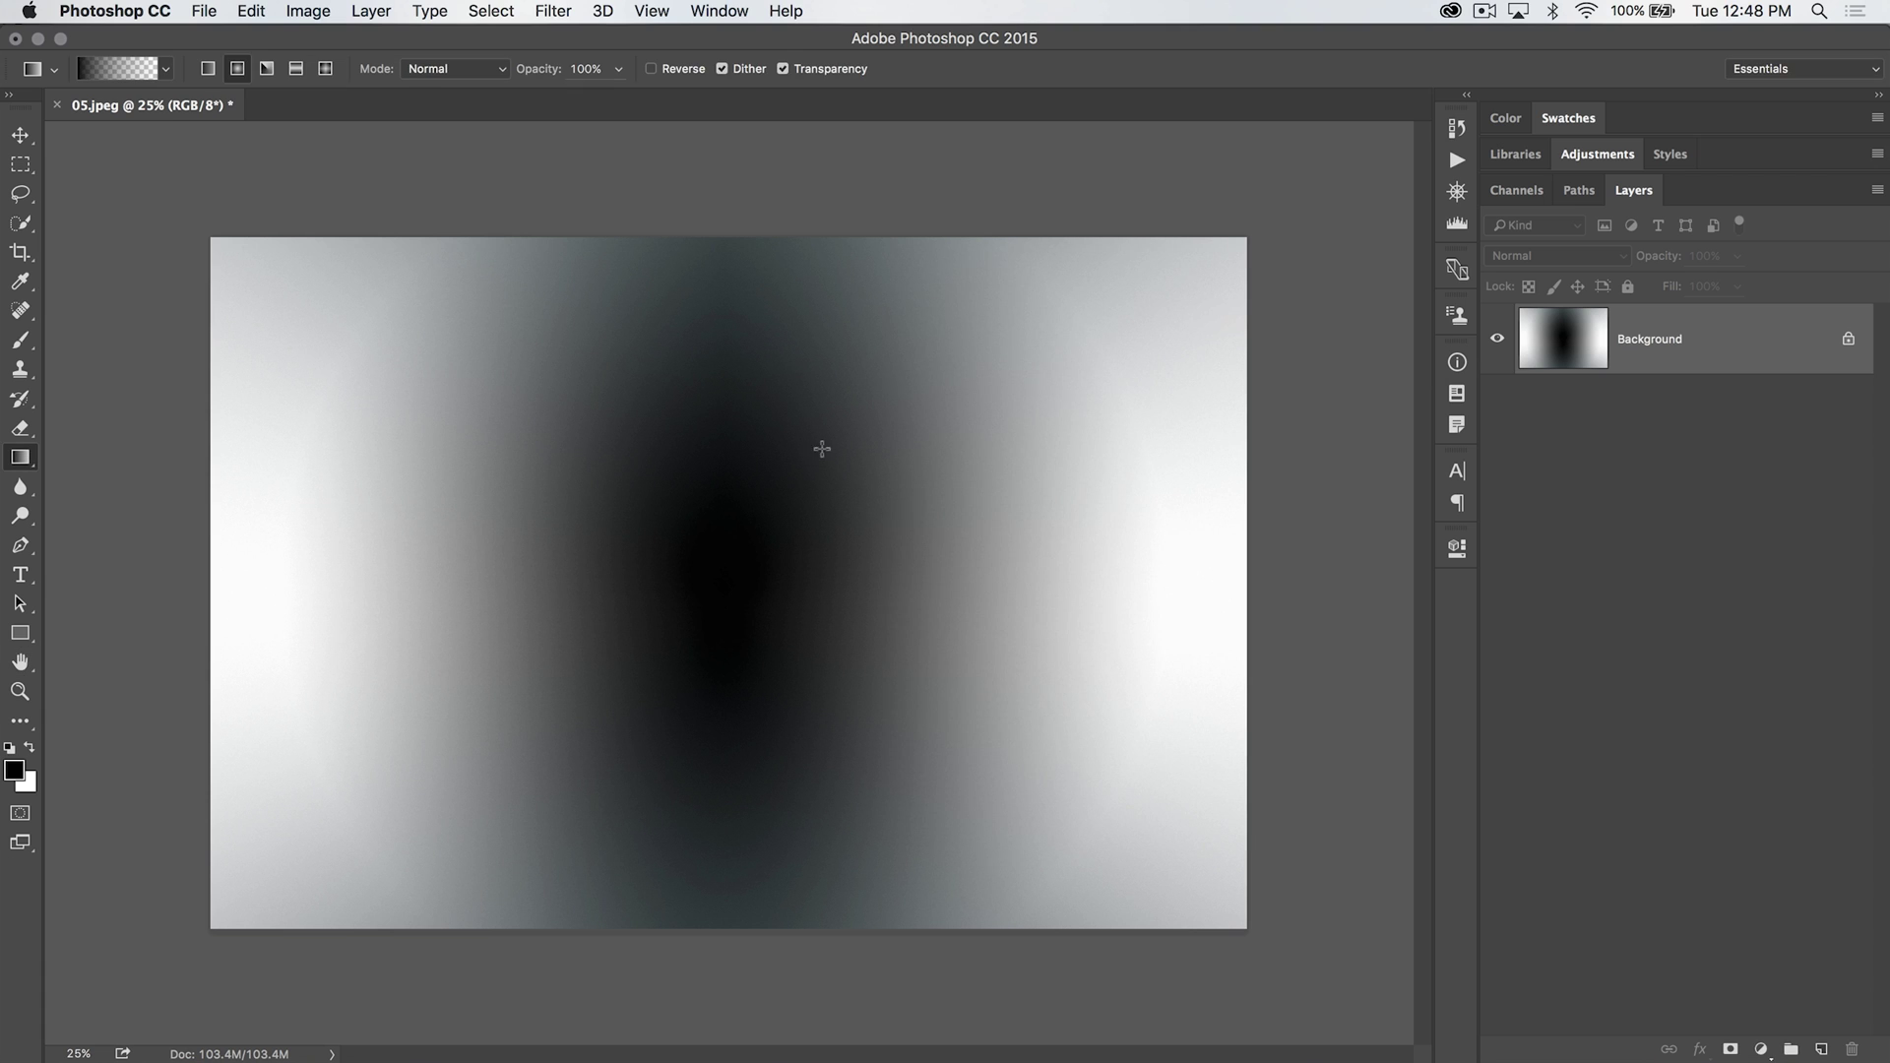
{"action": "key", "text": "super+z"}
{"action": "left_click", "coordinate": [208, 71]}
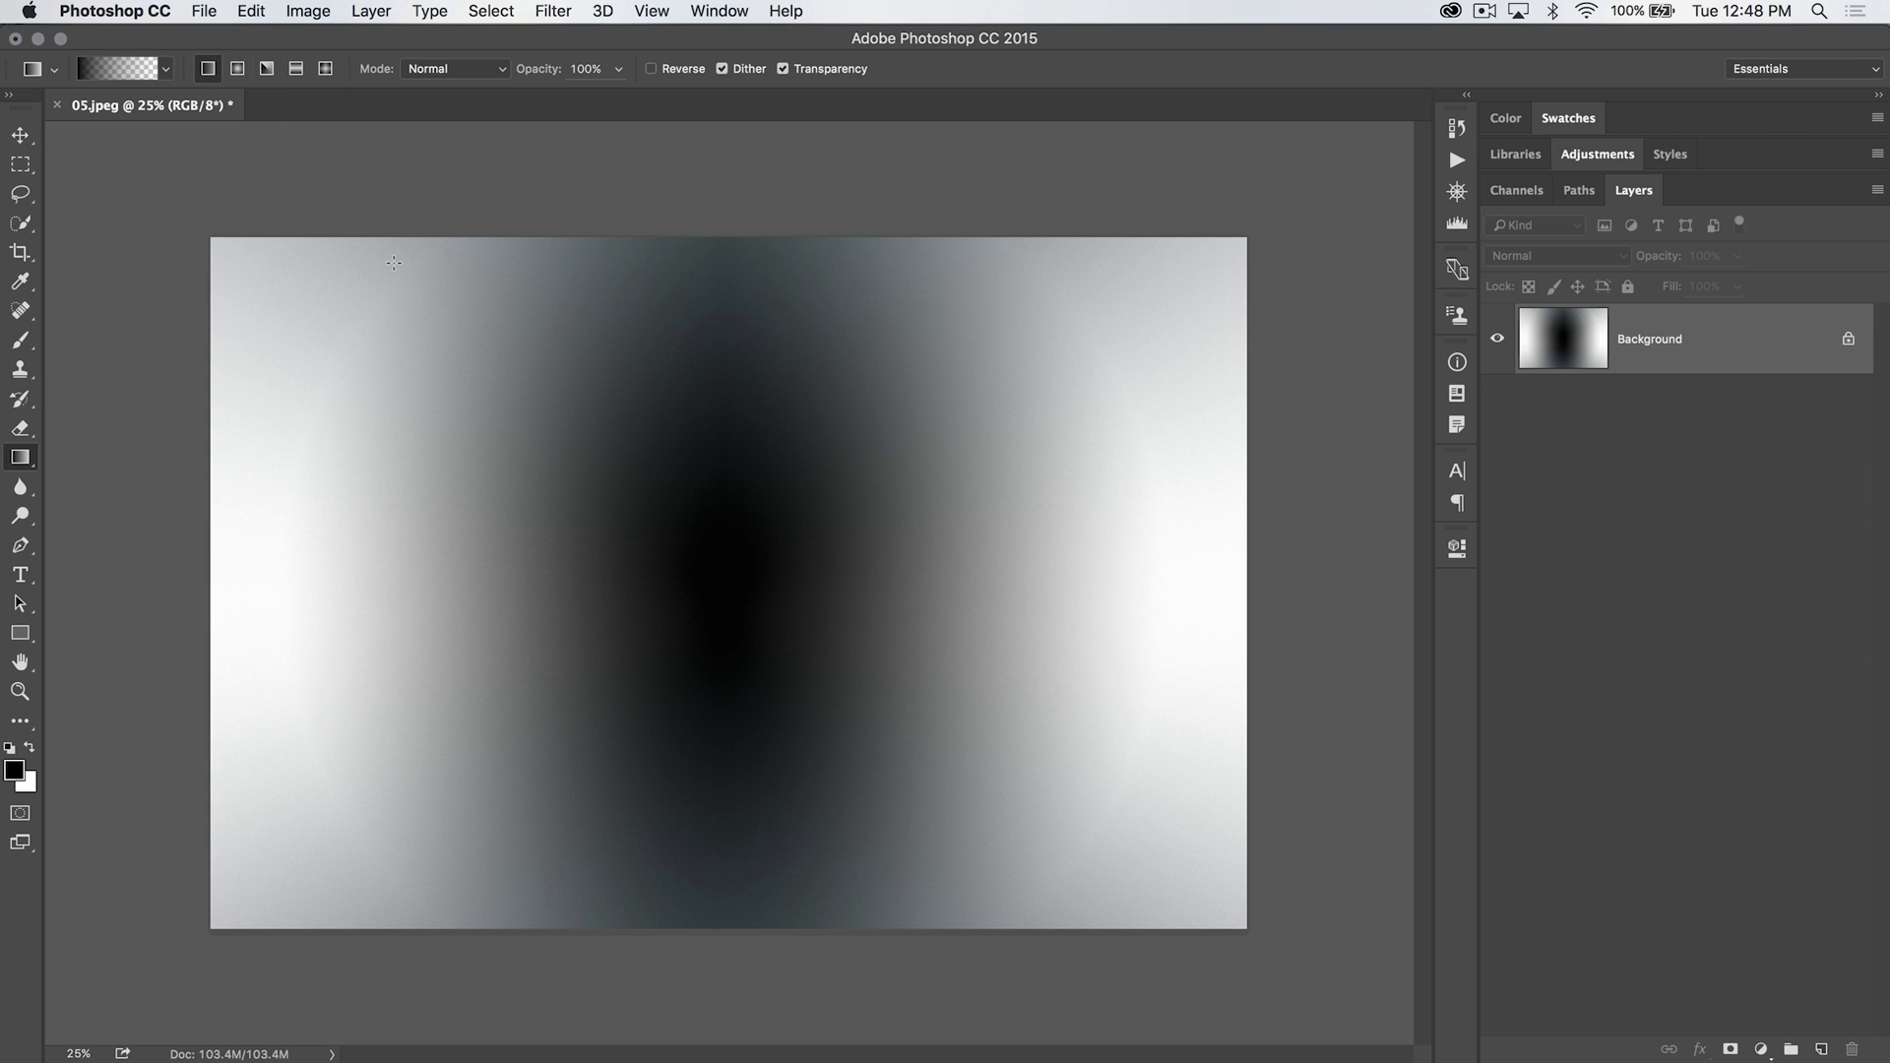